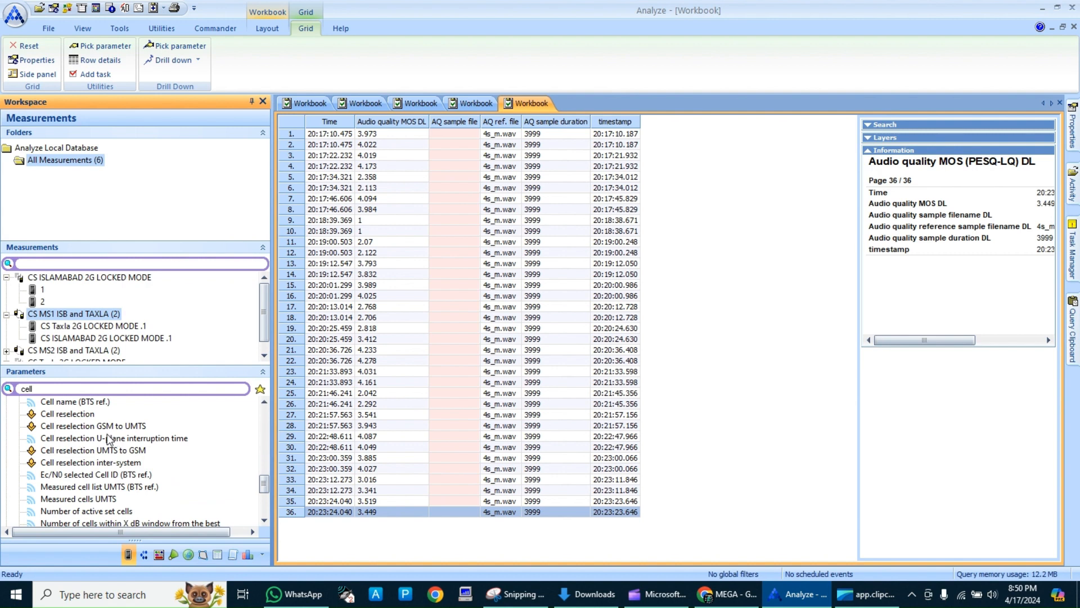
- Open the Cell identification parameter of CS MS1 ISB and TAXLA in a map, using Route Coloring with time and cell_identification
scroll(99, 432, "up", 1)
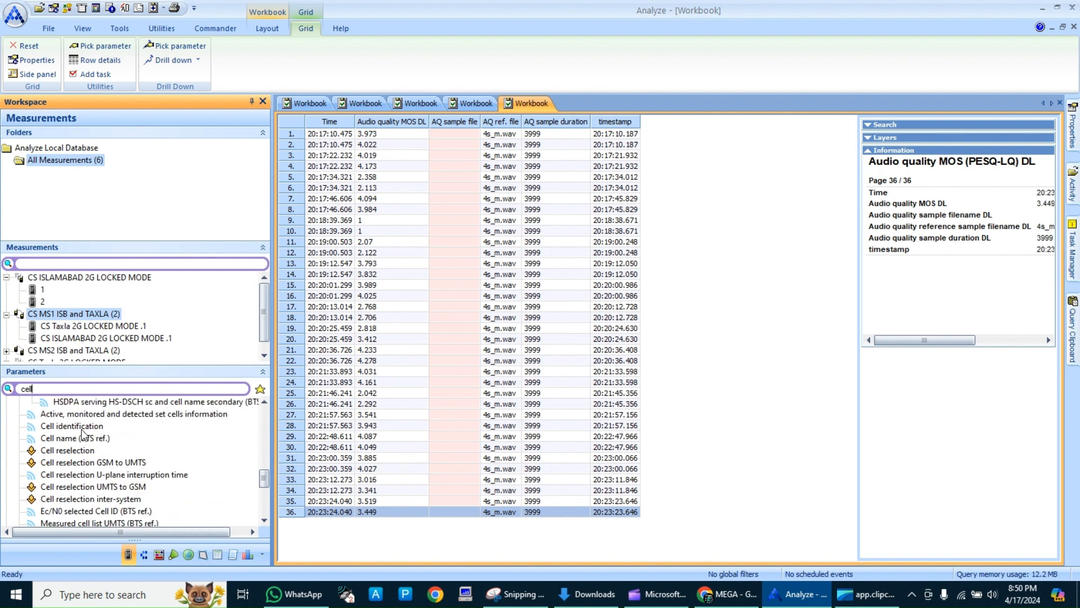
left_click(83, 430)
right_click(83, 434)
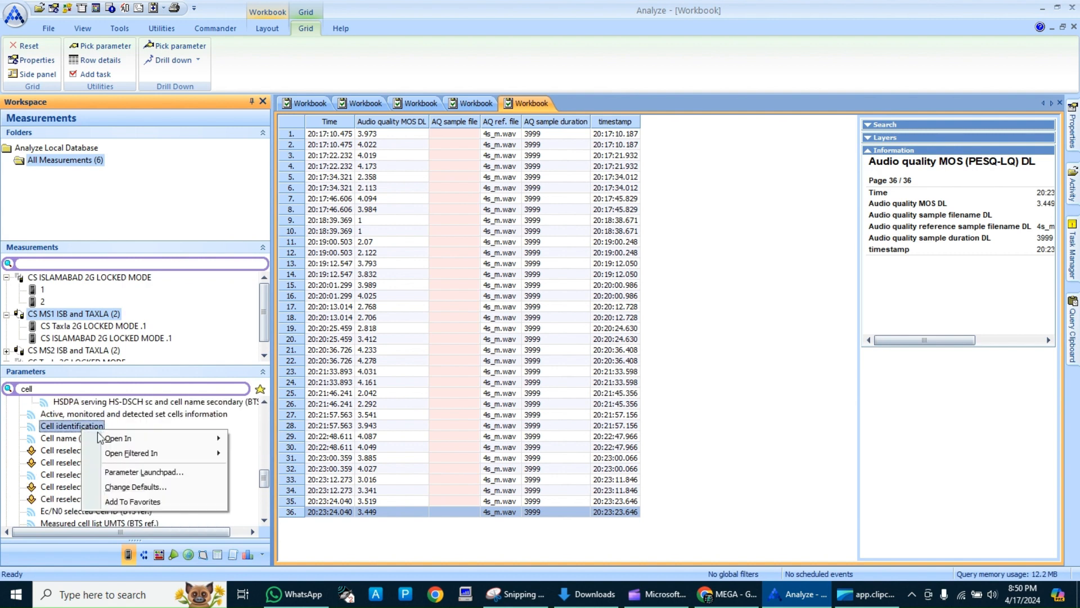
mouse_move(213, 438)
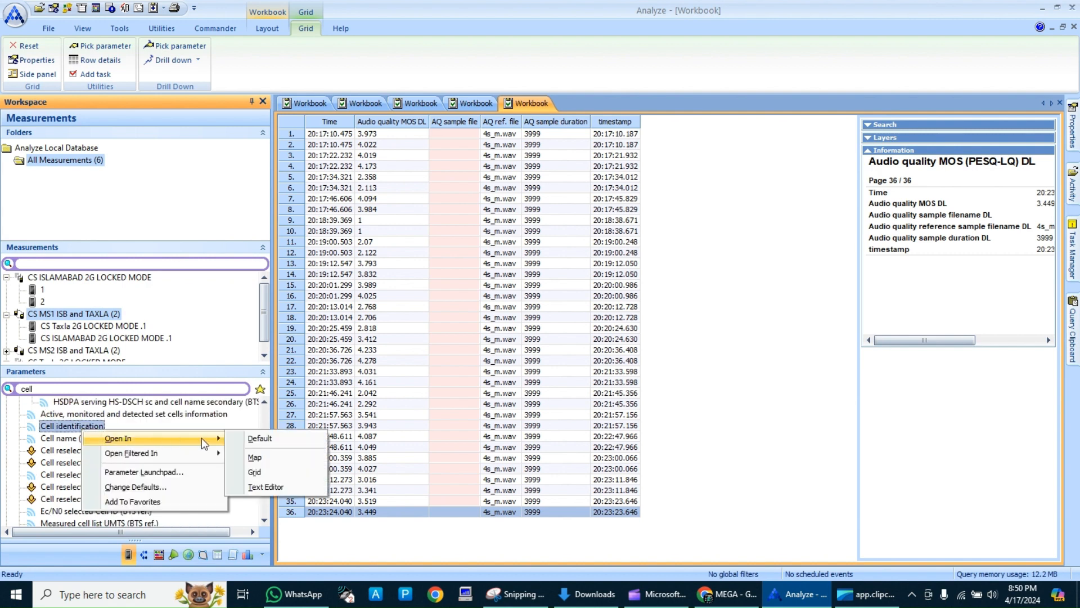
left_click(254, 456)
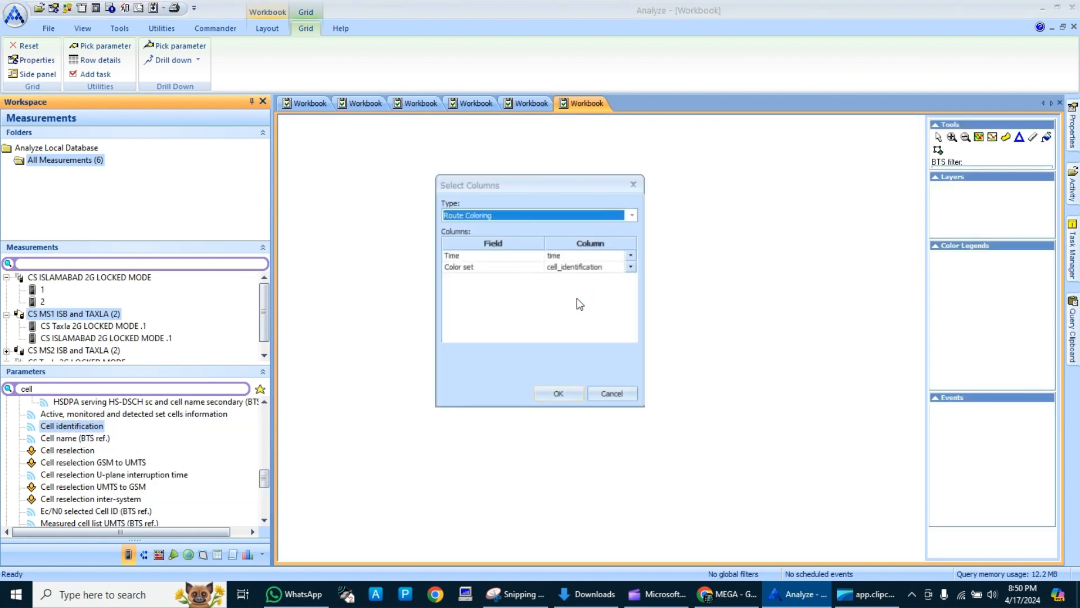
left_click(559, 395)
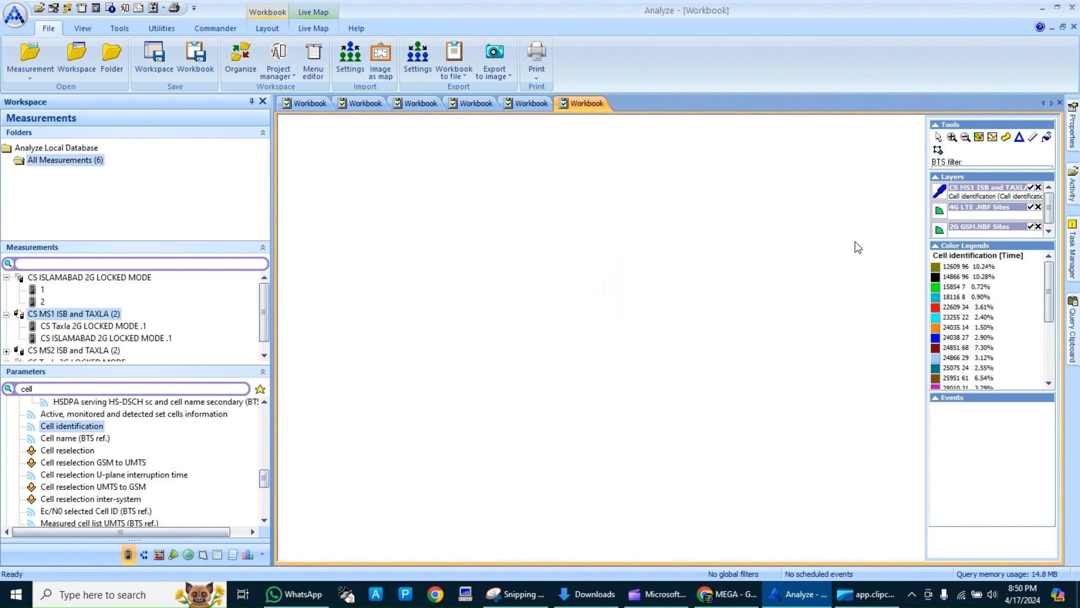
- Switch the workbook's live map to the MapX map
left_click(313, 28)
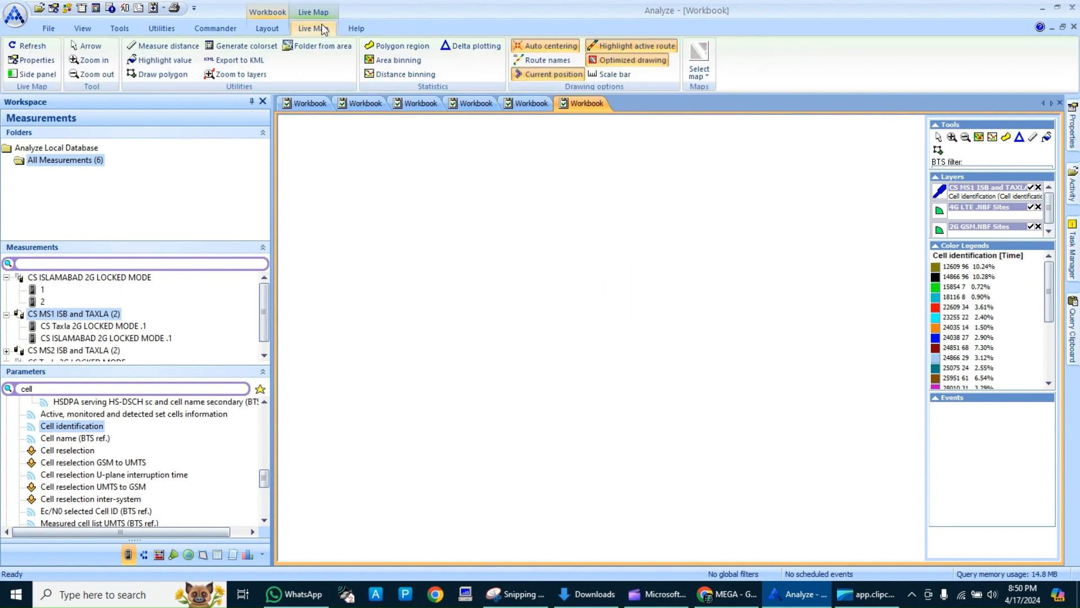
left_click(705, 78)
mouse_move(756, 134)
left_click(816, 135)
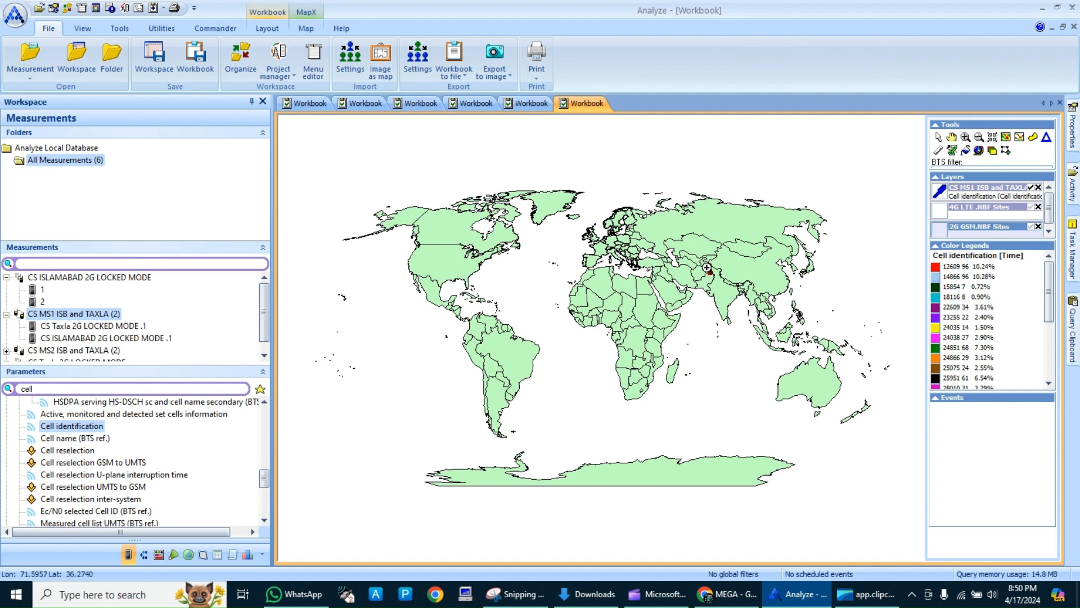
- Examine the cell identification colouring along the whole drive route and its location on the map
left_click_drag(708, 266, 716, 278)
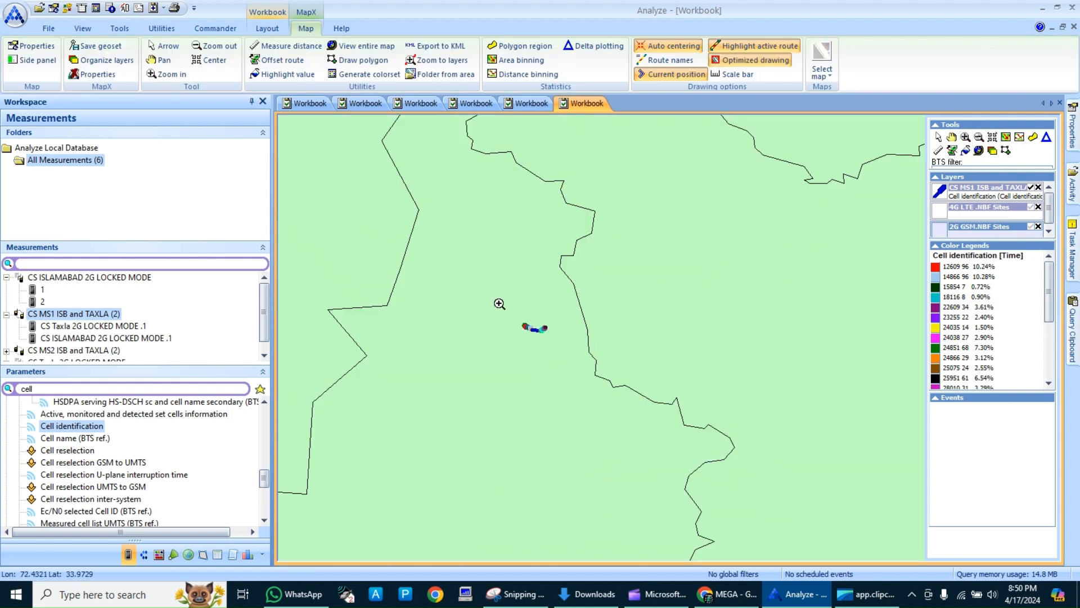
left_click_drag(498, 302, 787, 430)
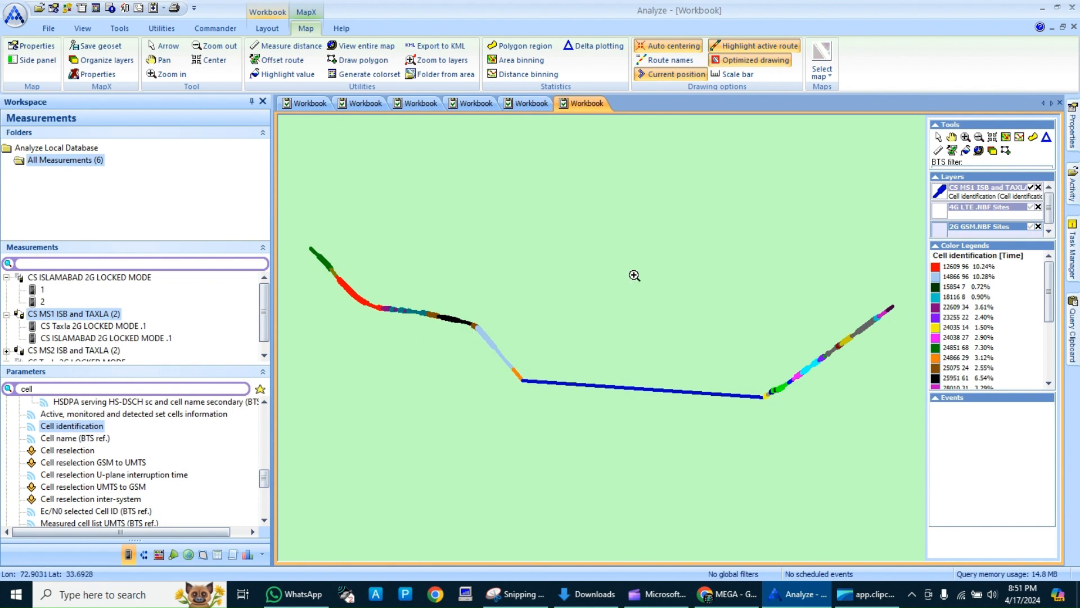
left_click(979, 137)
left_click(647, 302)
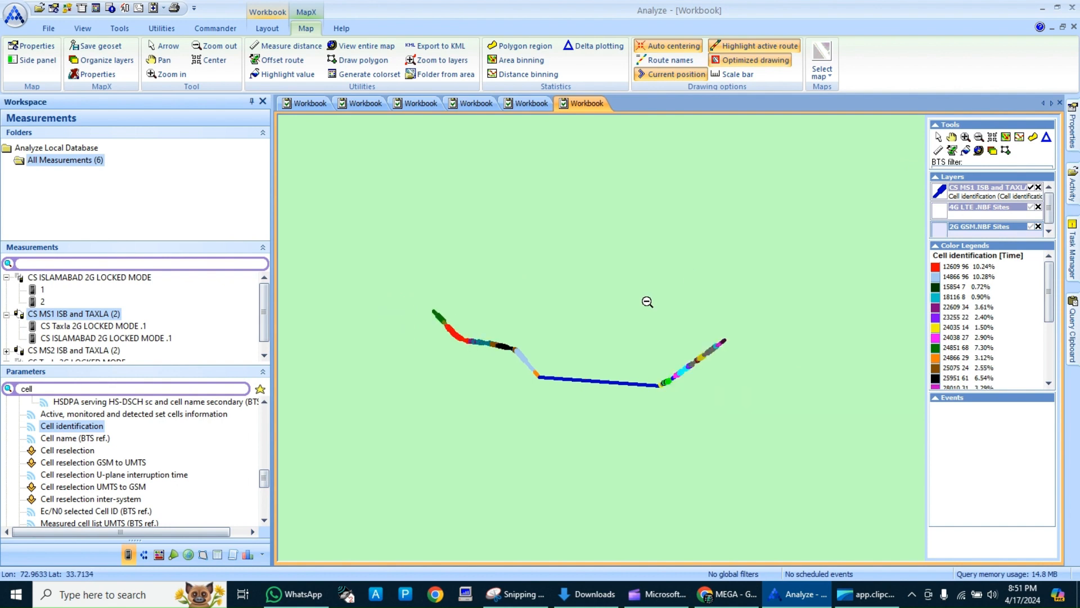
left_click(647, 302)
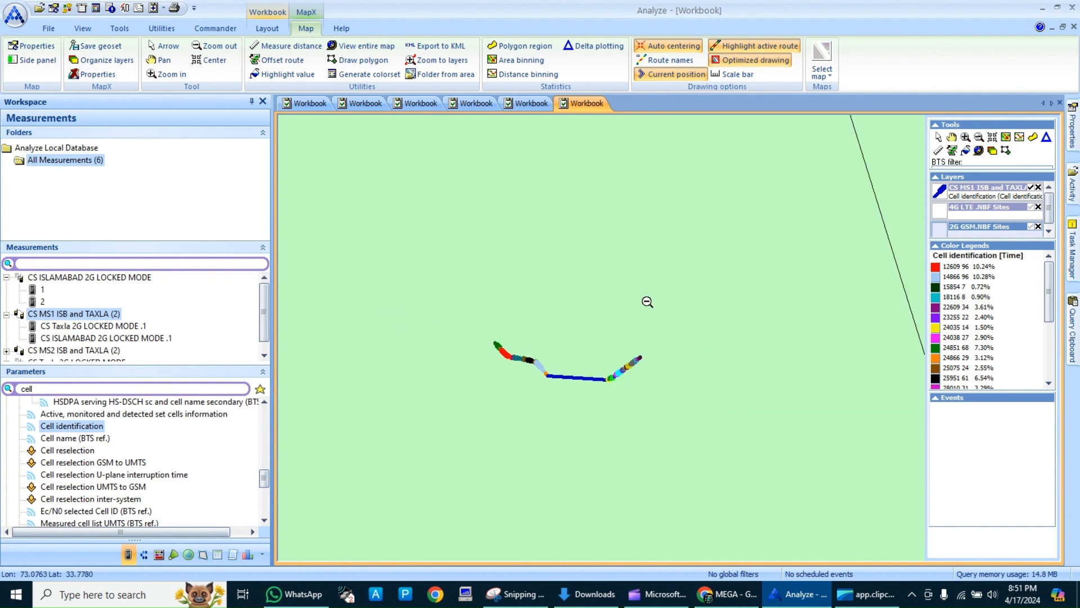
left_click(603, 311)
left_click(603, 311)
left_click(603, 311)
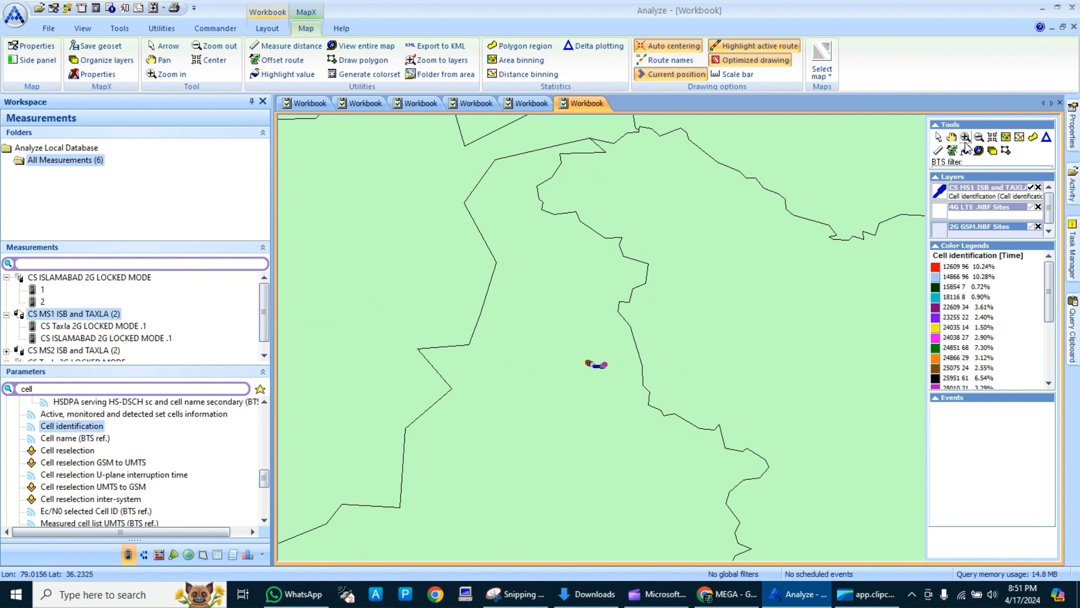
left_click_drag(581, 341, 629, 381)
left_click_drag(395, 316, 626, 430)
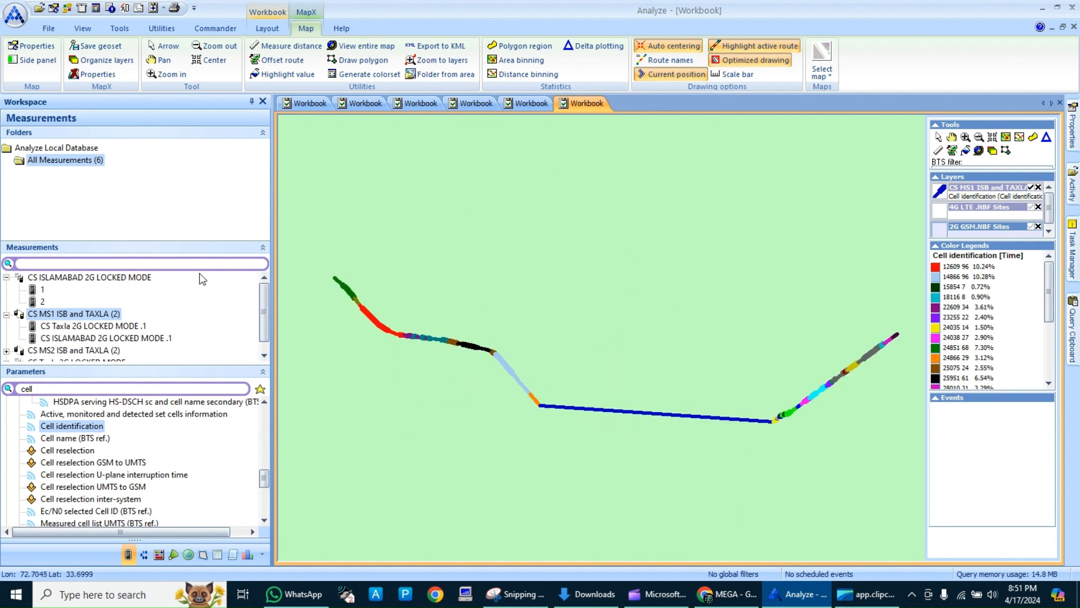
- Delete all loaded measurements from the Analyze Local Database
left_click_drag(202, 280, 53, 362)
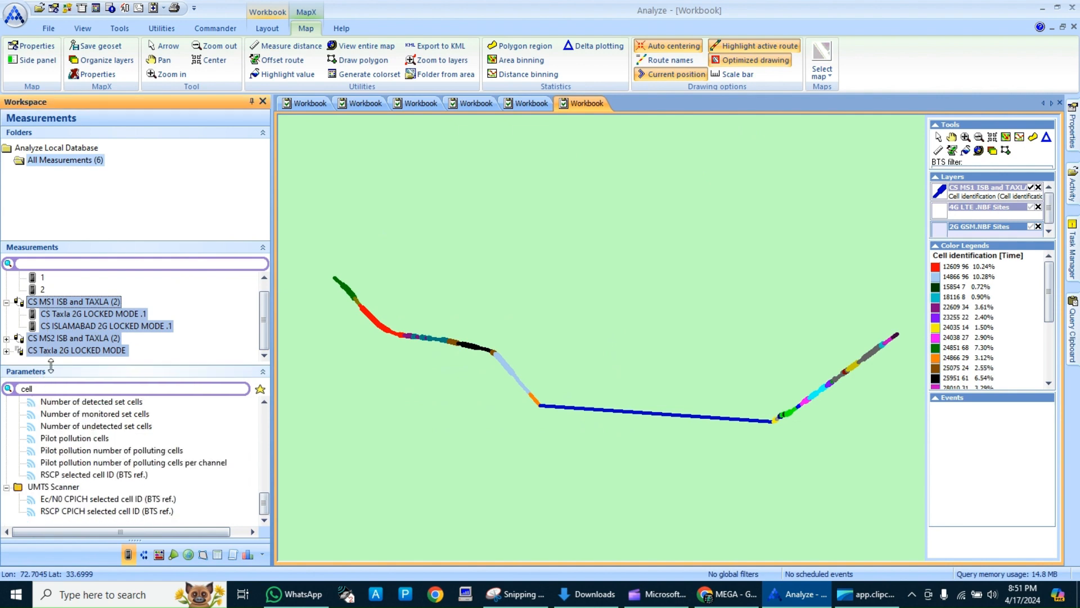
right_click(65, 353)
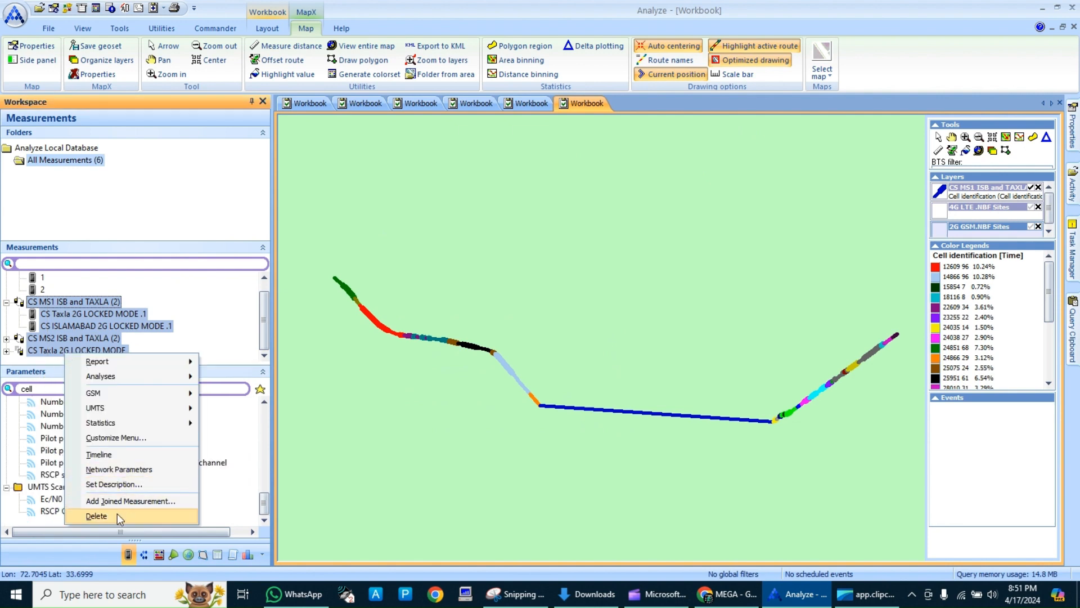
left_click(97, 516)
left_click(564, 322)
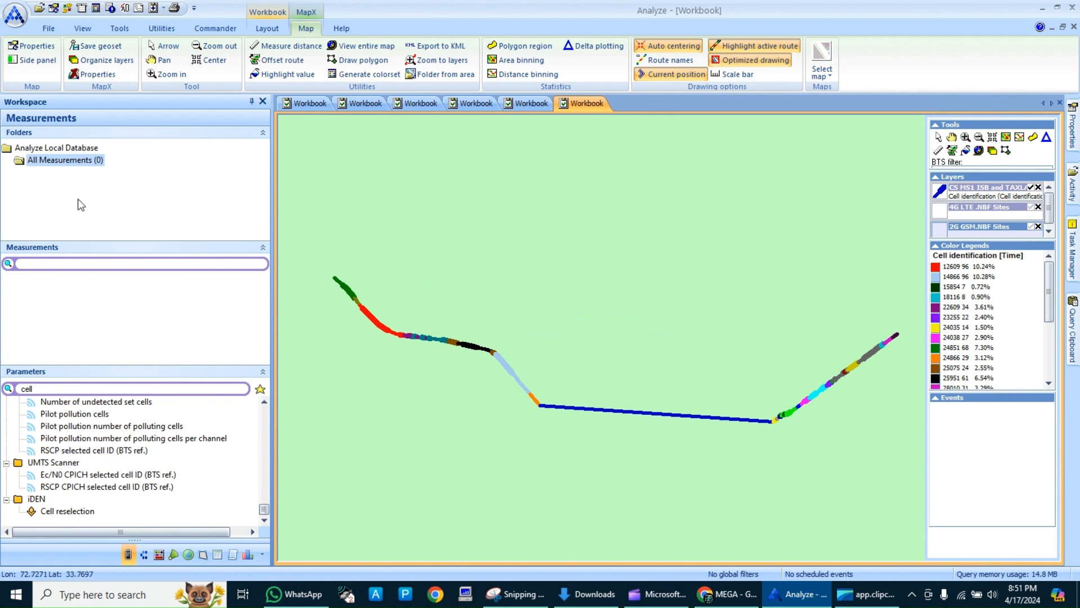
- Browse for measurement files to open in the LOGS folder of 1.ISLAMABAD, inside PTA TESTING NORTH on the Desktop
left_click(39, 8)
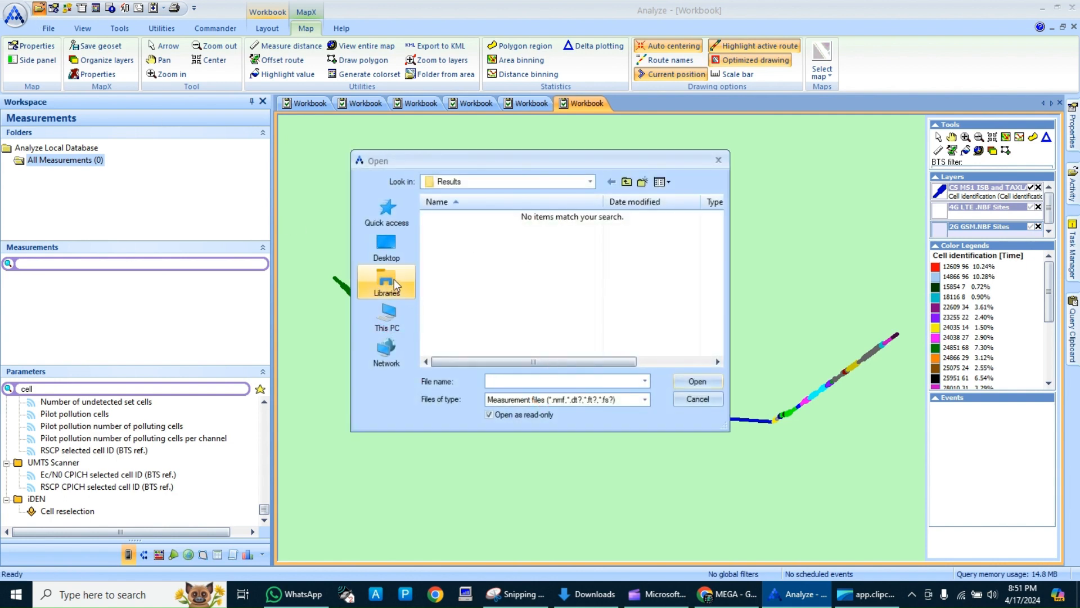
left_click(387, 259)
scroll(531, 316, "down", 10)
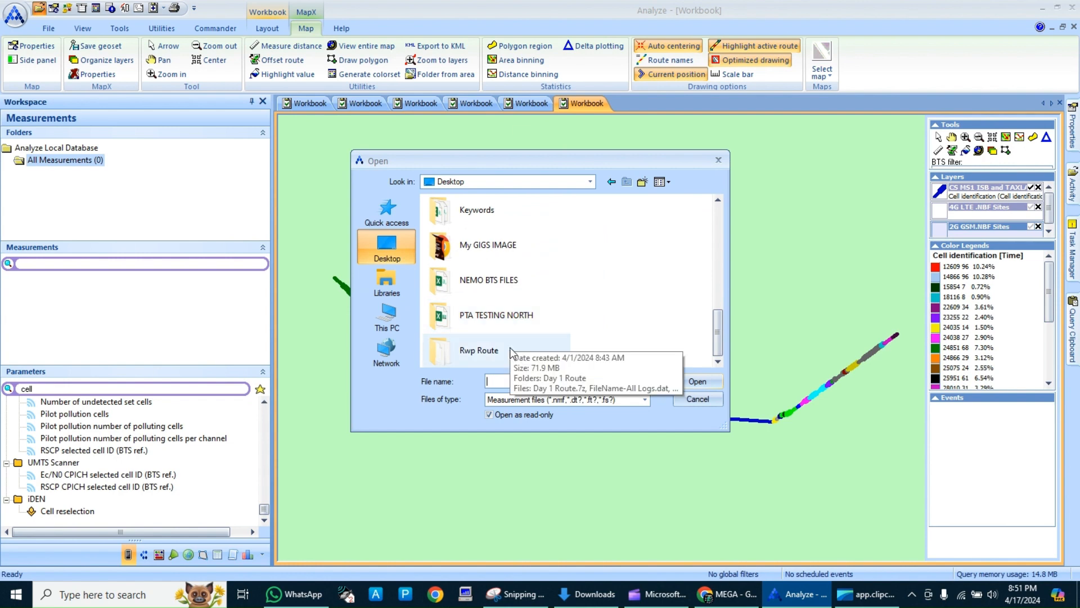
double_click(523, 316)
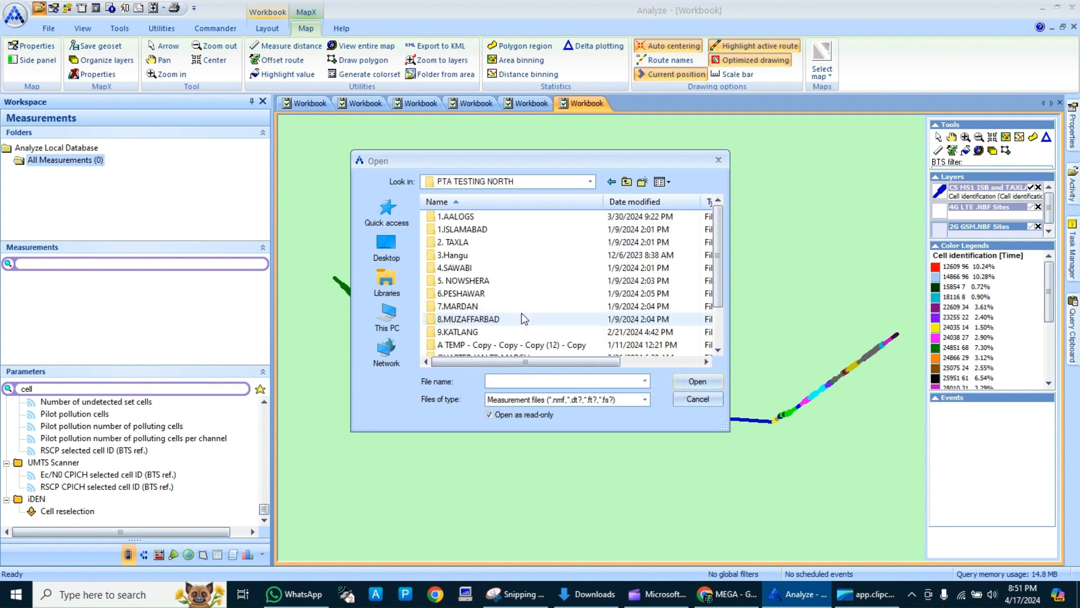
double_click(498, 226)
double_click(466, 219)
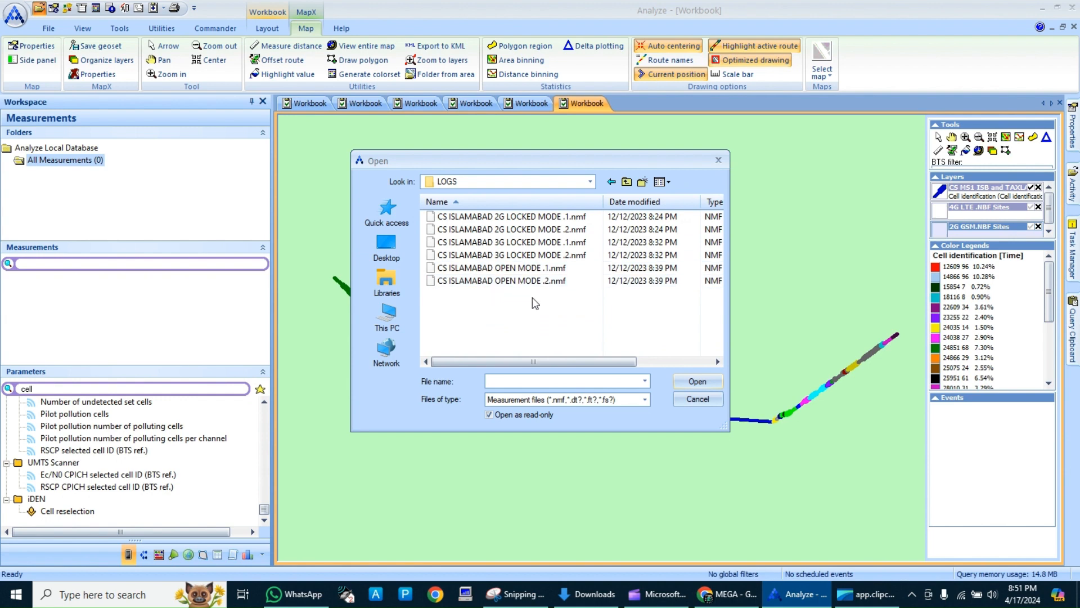
- Load the measurement files CS ISLAMABAD 3G LOCKED MODE .1.nmf and CS ISLAMABAD 3G LOCKED MODE .2.nmf, and check the loading activity
left_click_drag(535, 303, 517, 274)
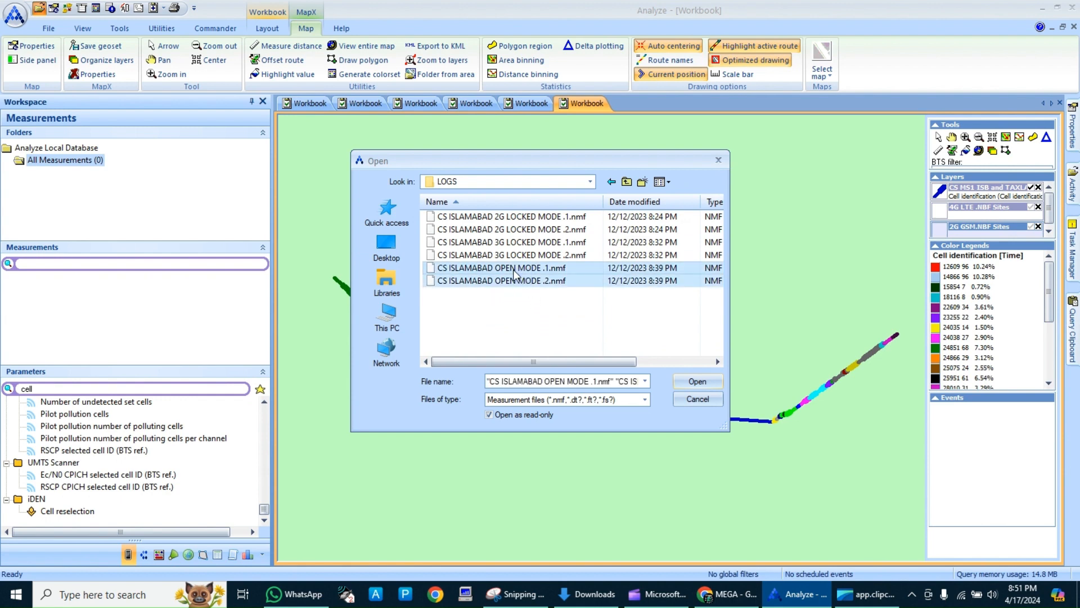
left_click(539, 246)
left_click(540, 255, "ctrl")
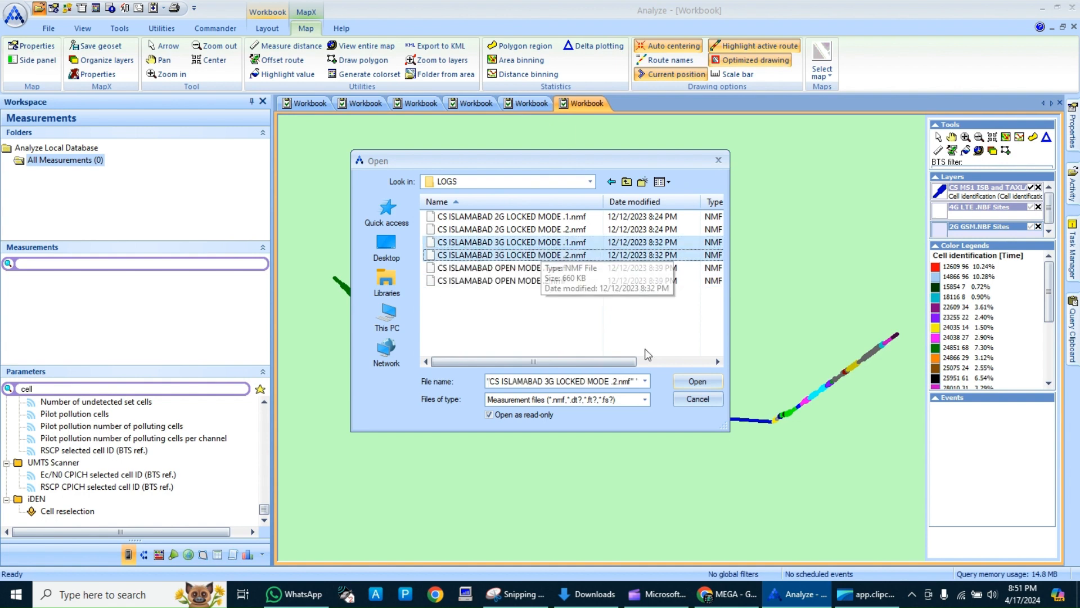
left_click(695, 382)
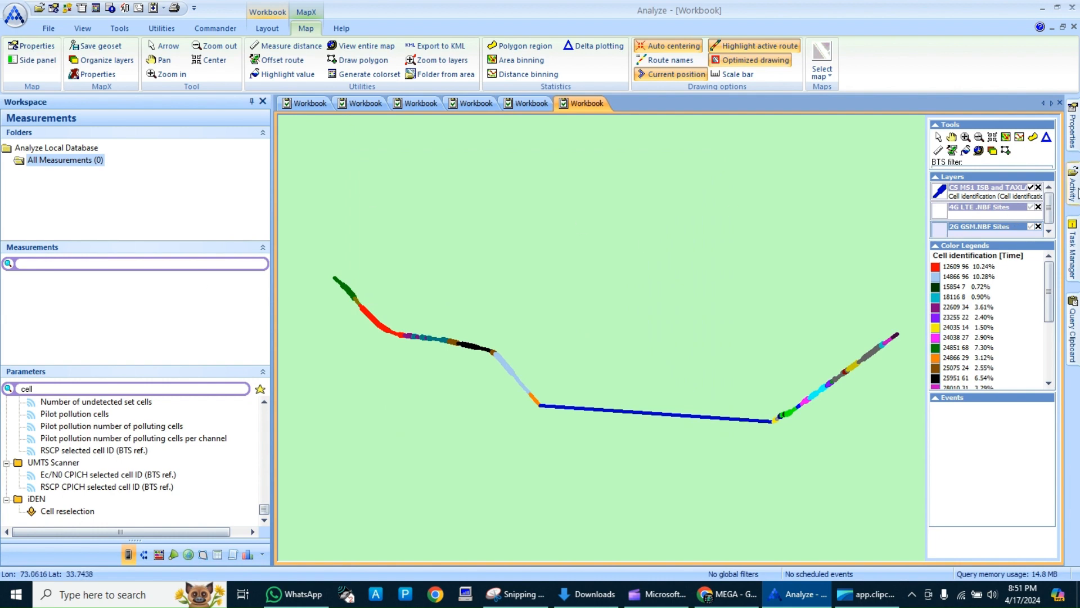
mouse_move(1076, 191)
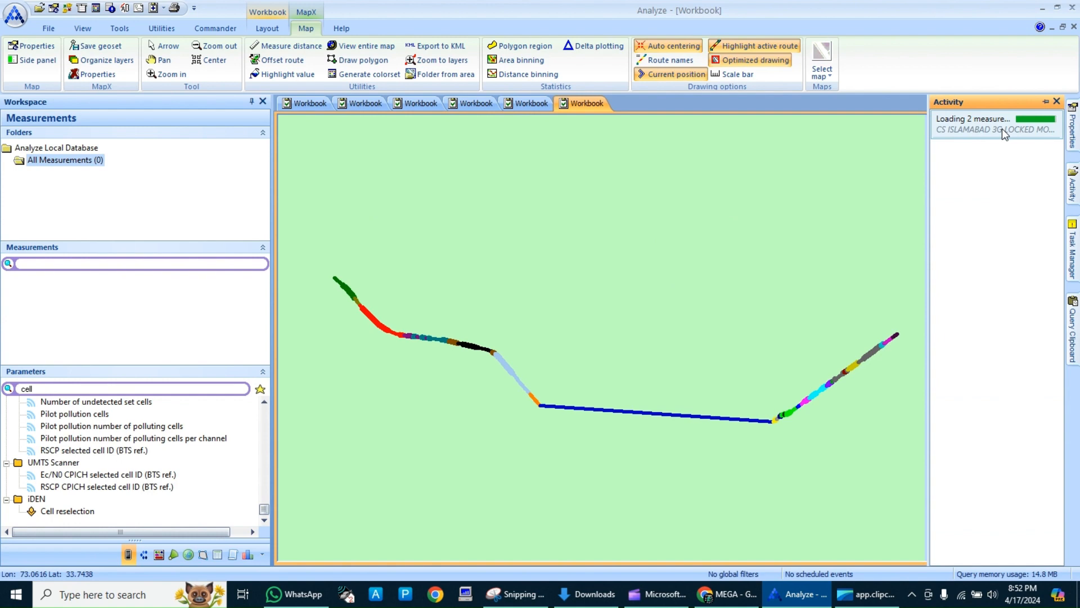
- Close all open workbooks
left_click(1074, 27)
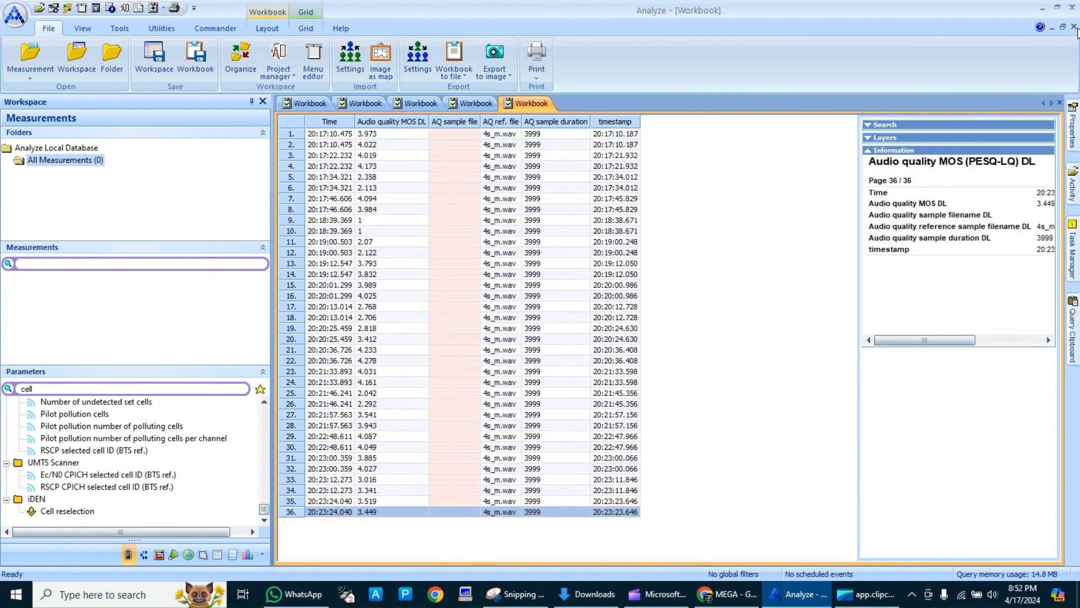
left_click(1075, 27)
left_click(1074, 27)
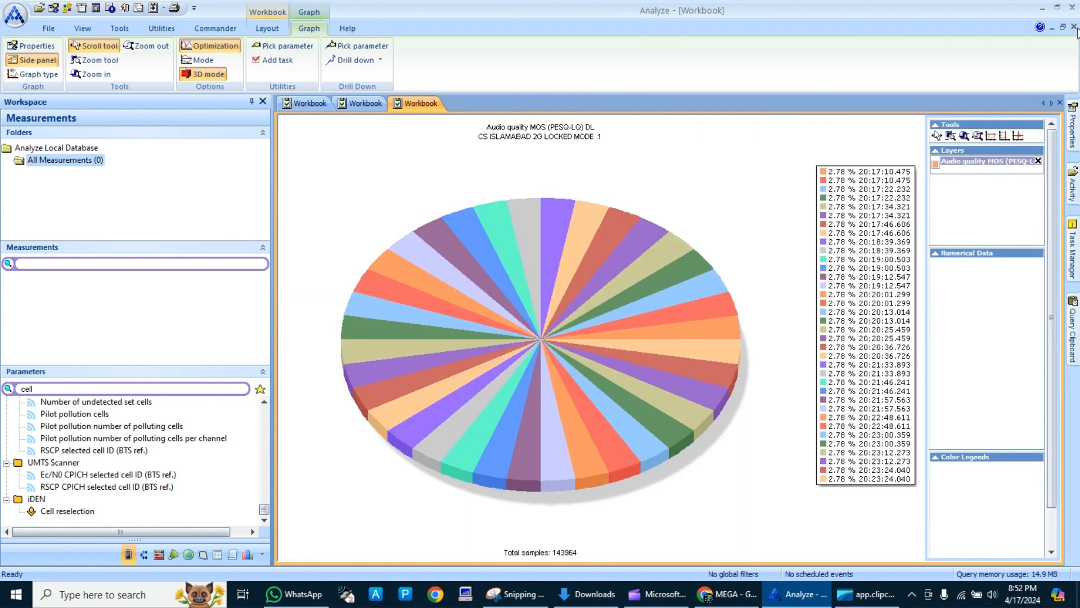
left_click(1074, 27)
left_click(1074, 27)
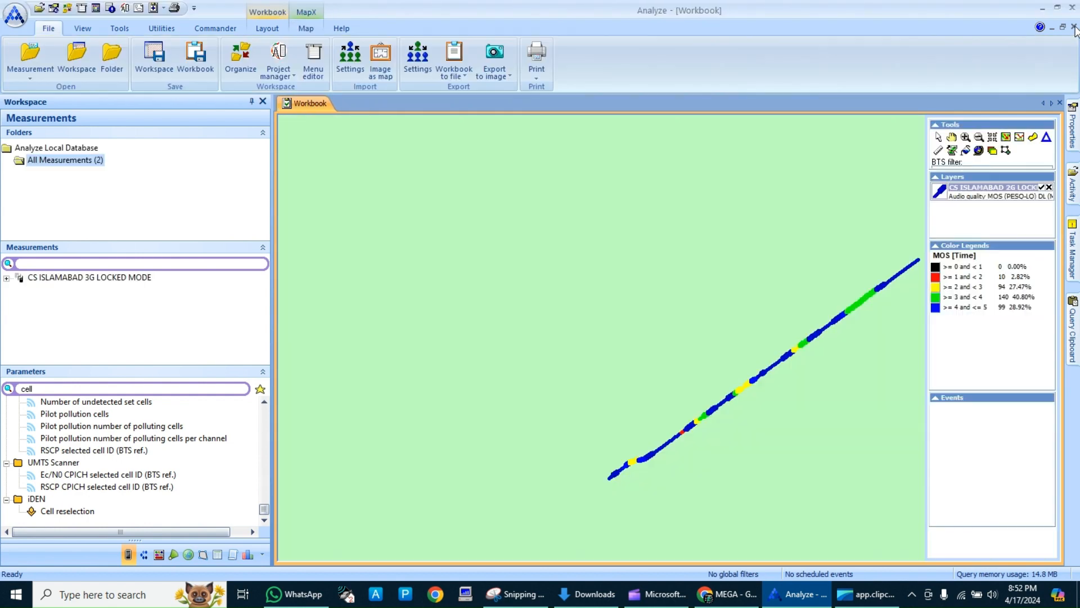
left_click(1075, 27)
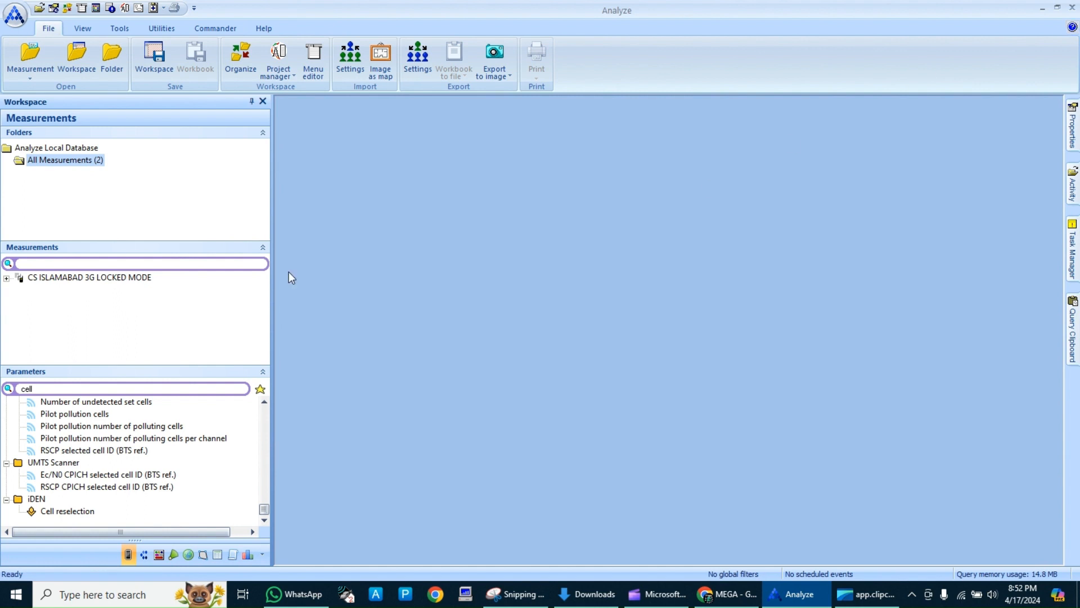
- Select device 1 of the CS ISLAMABAD 3G LOCKED MODE measurement and filter its parameters by "scram"
double_click(96, 280)
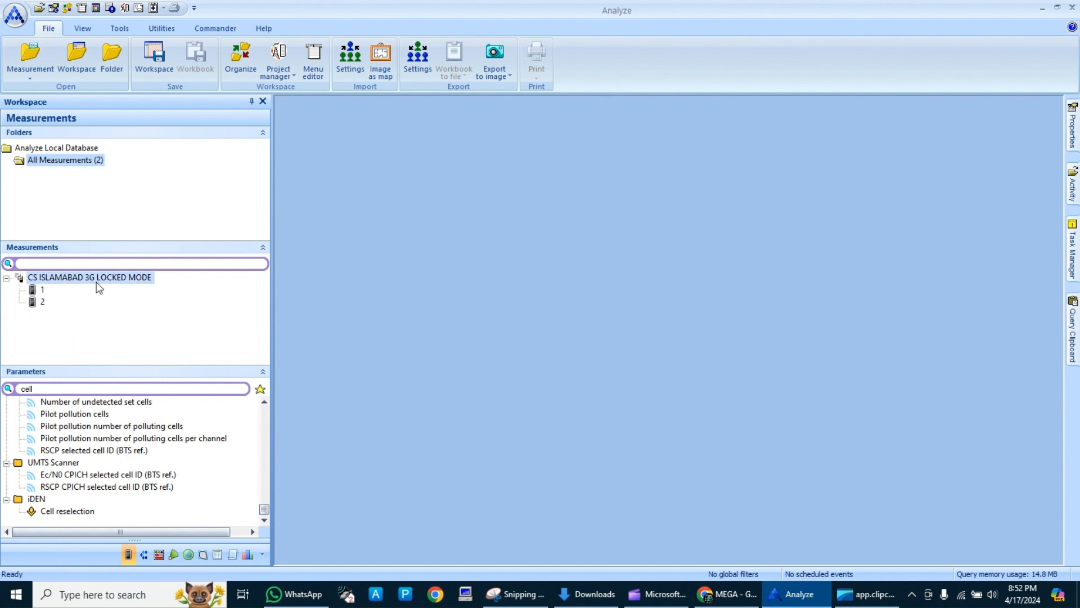
left_click(40, 292)
double_click(96, 389)
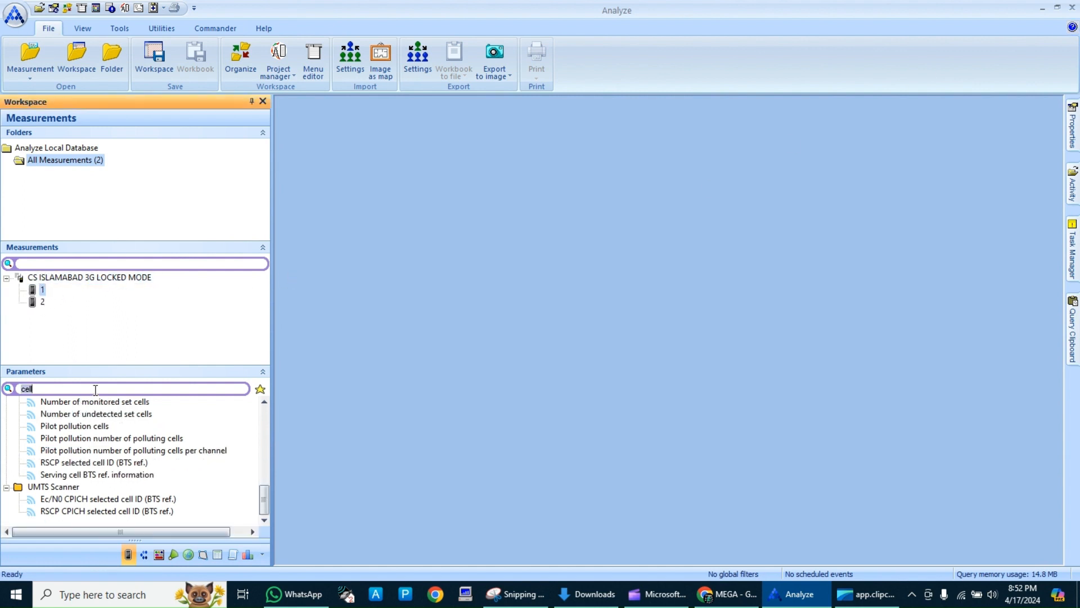
key("BackSpace")
type("s")
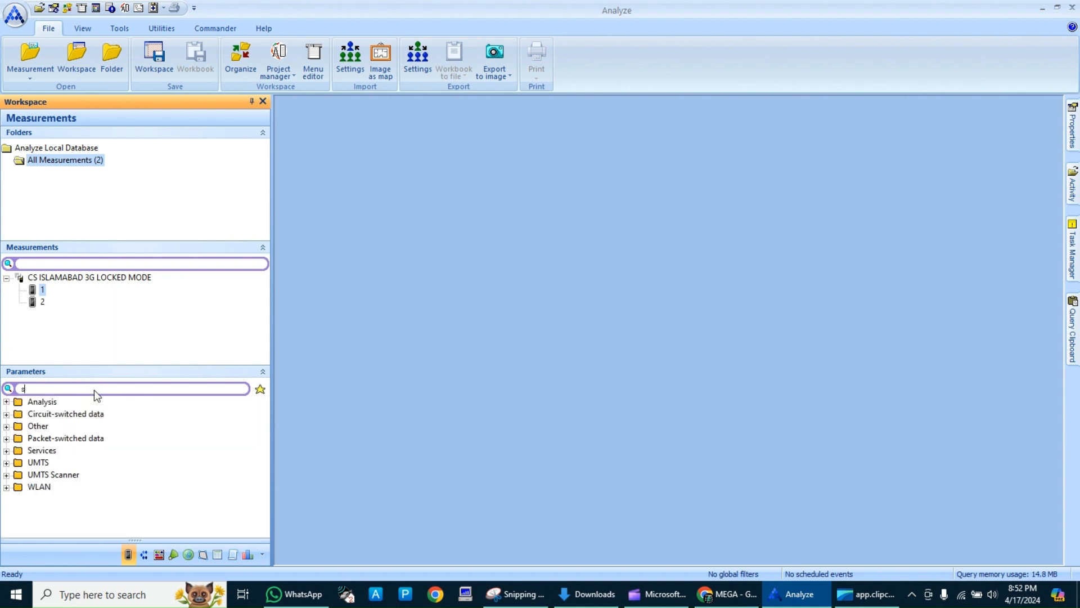
type("cram")
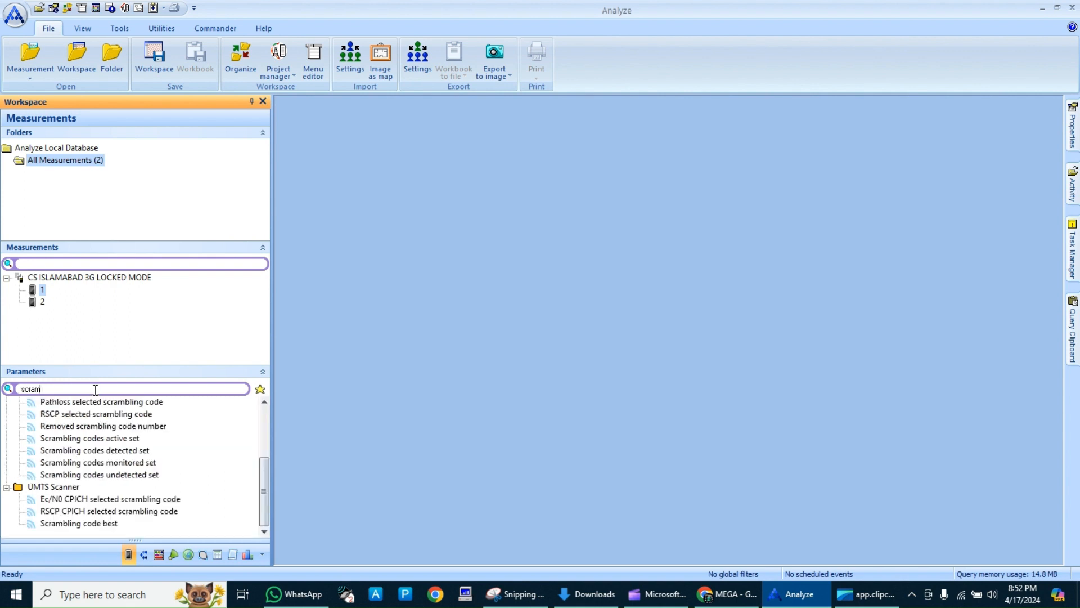
- Shorten the parameter filter to "sc" and open the Scr. code Nth best parameter in a map
scroll(101, 444, "up", 3)
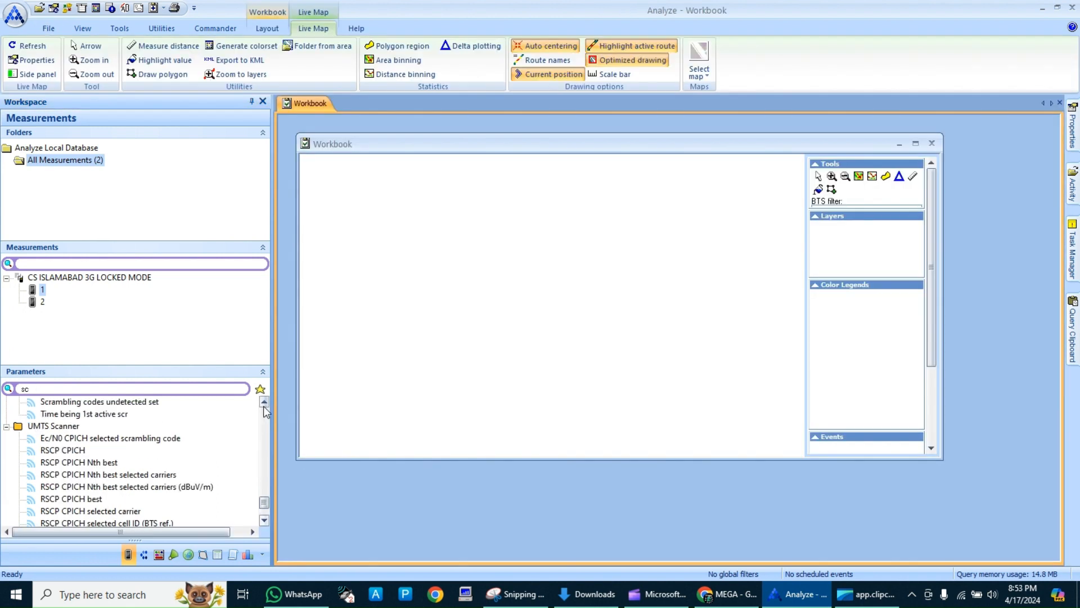
left_click(264, 403)
left_click(263, 403)
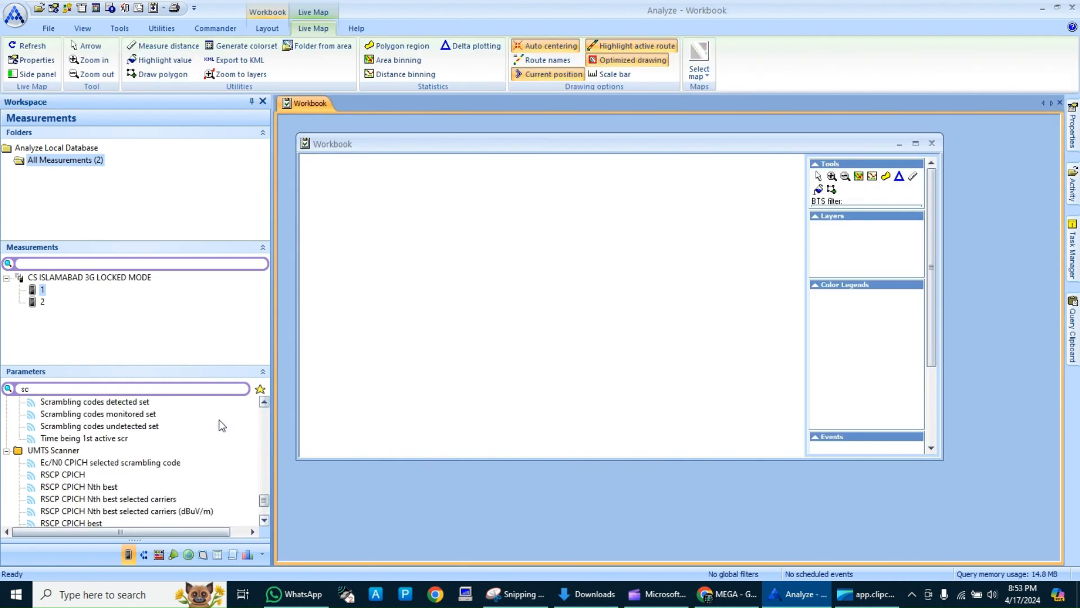
left_click(264, 404)
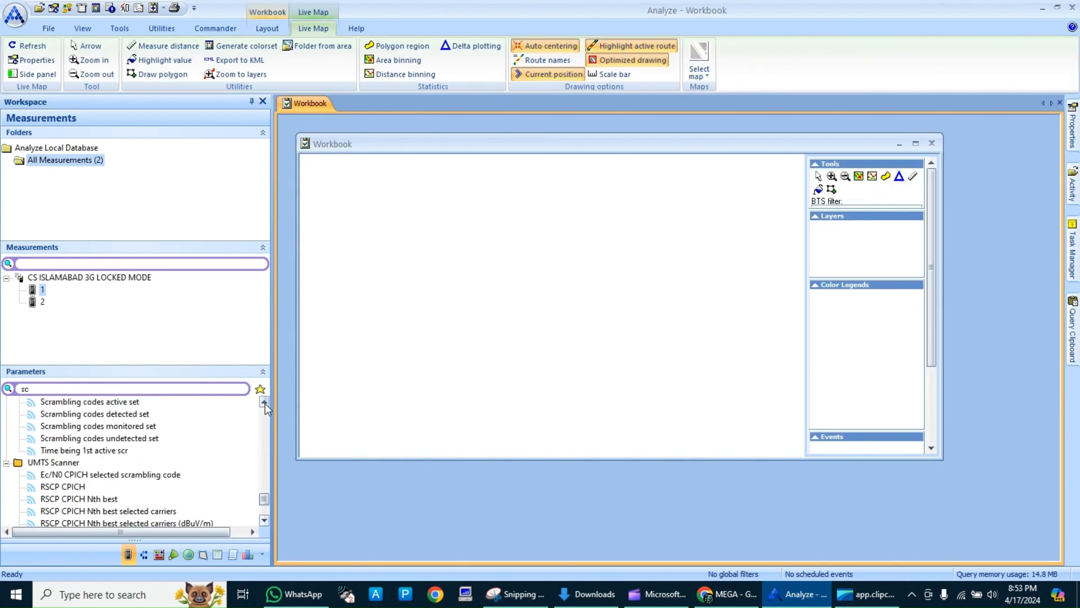
left_click(264, 403)
left_click(264, 404)
left_click(264, 403)
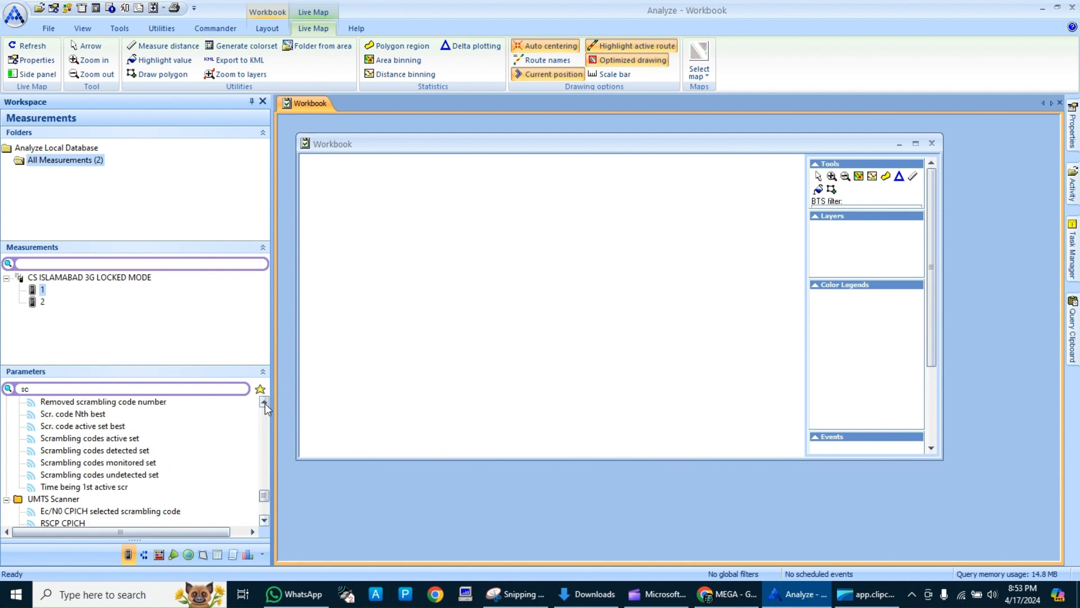
left_click(93, 416)
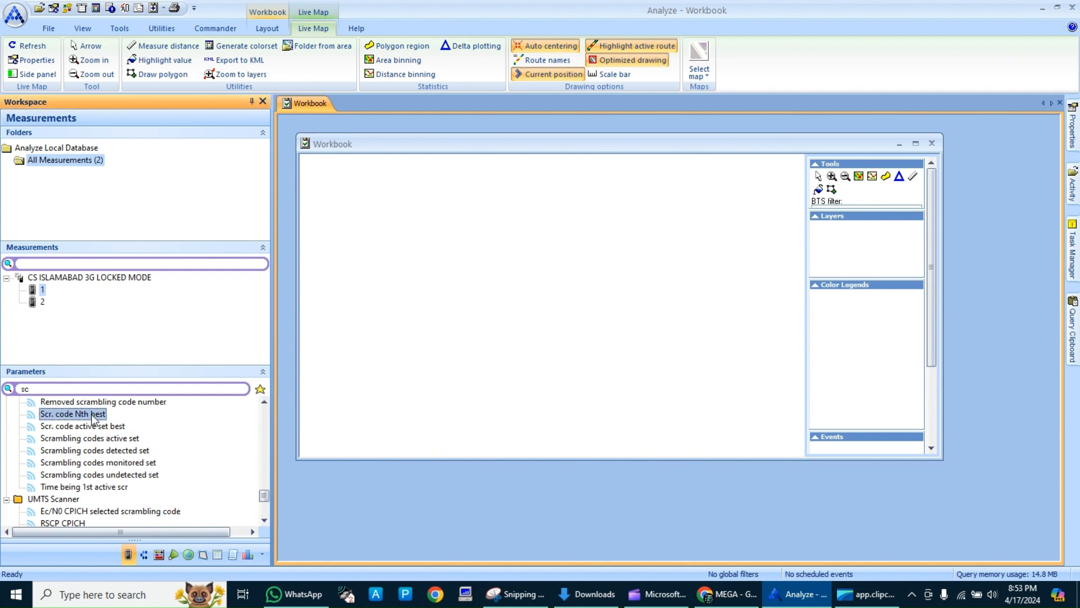
right_click(93, 416)
mouse_move(165, 426)
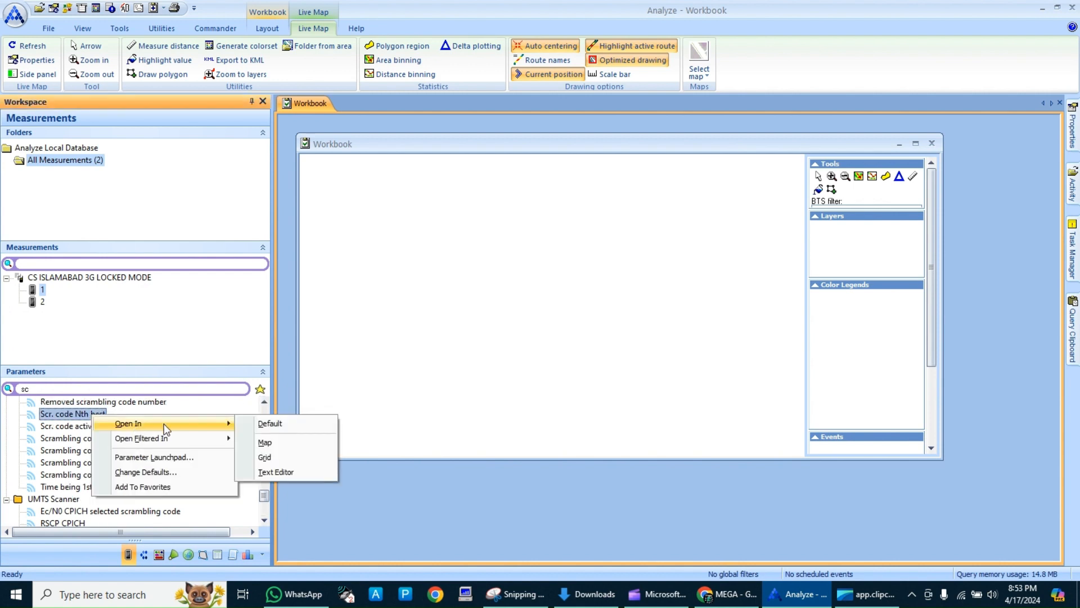
left_click(260, 443)
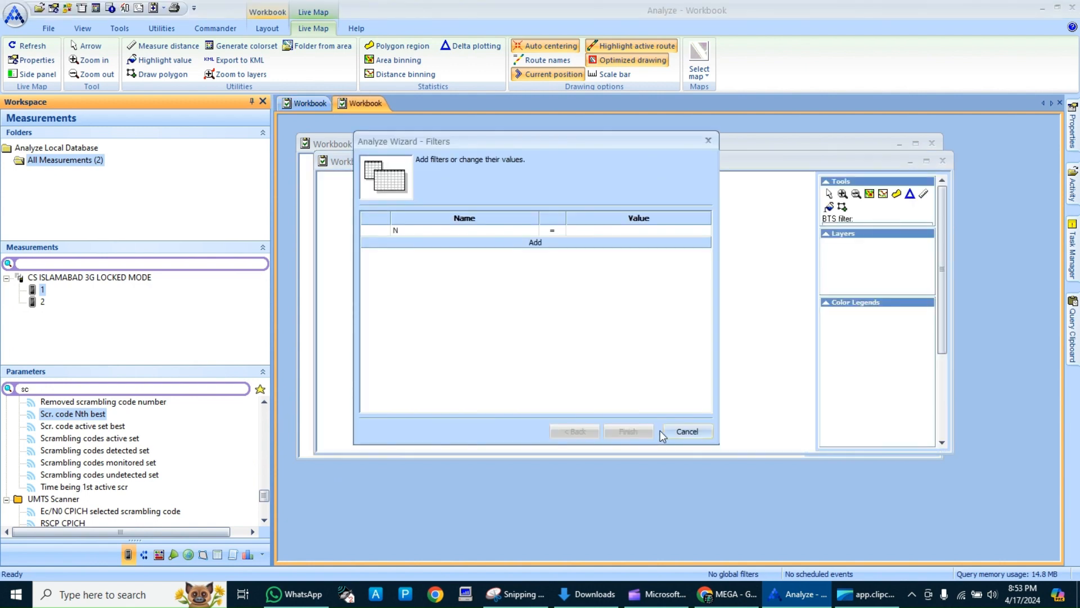
- Set the N filter value to 1 for the Scr. code Nth best plot
left_click(627, 241)
left_click(628, 242)
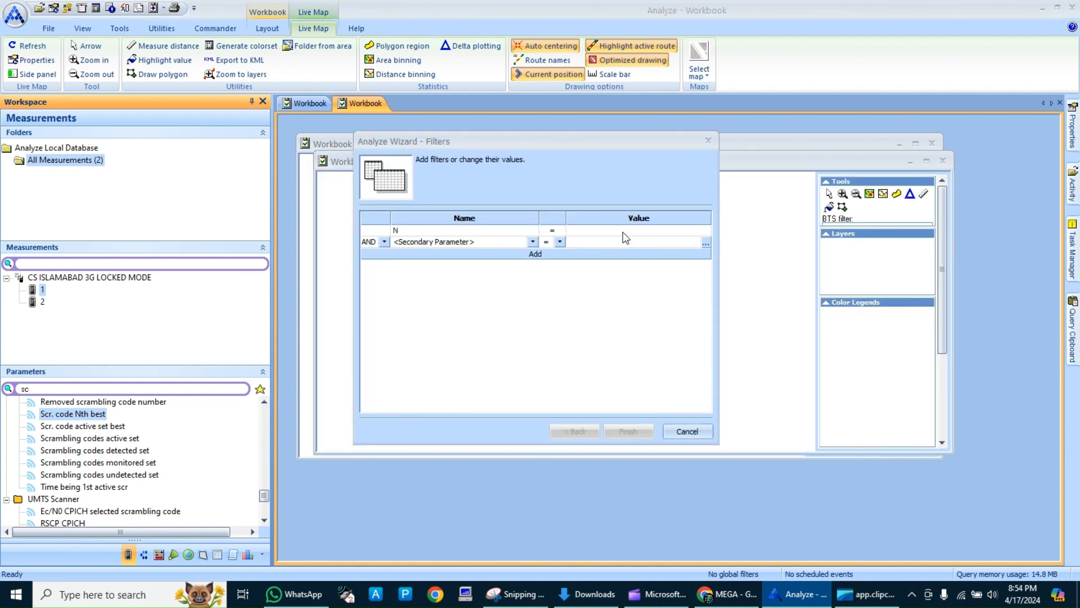
left_click(623, 232)
type("1")
key("Return")
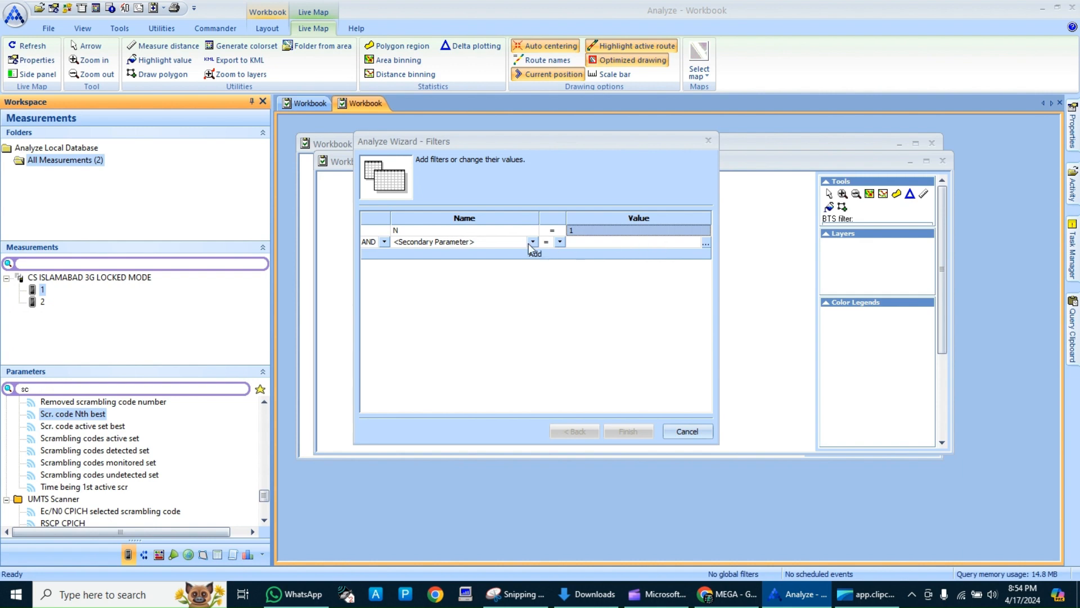
- Delete the extra secondary parameter filter and plot the 1. best scr. code as Route Coloring
left_click(368, 242)
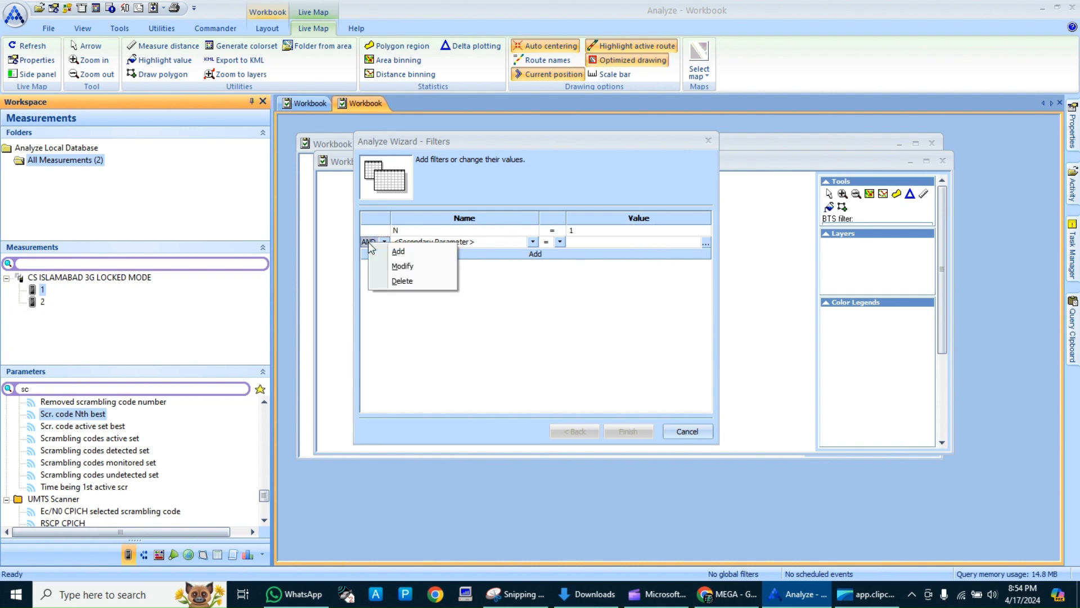
left_click(398, 280)
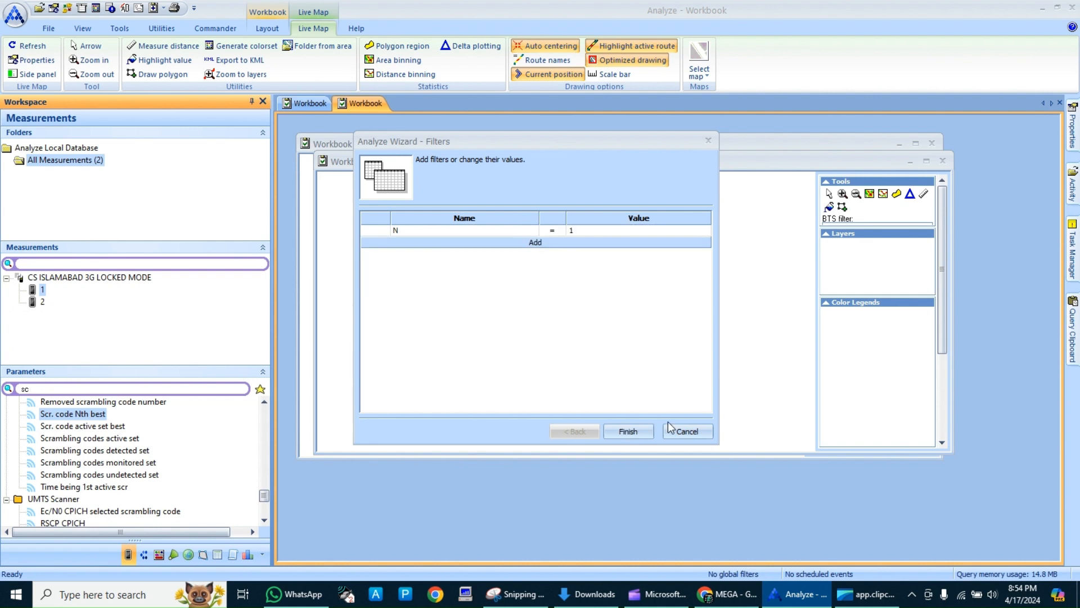
left_click(636, 436)
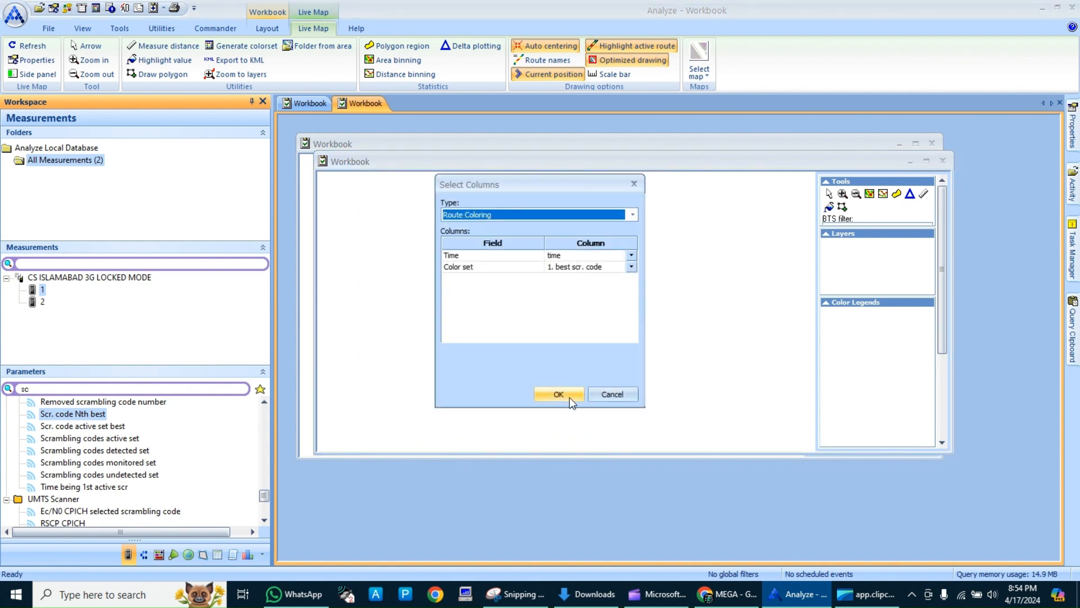
left_click(563, 393)
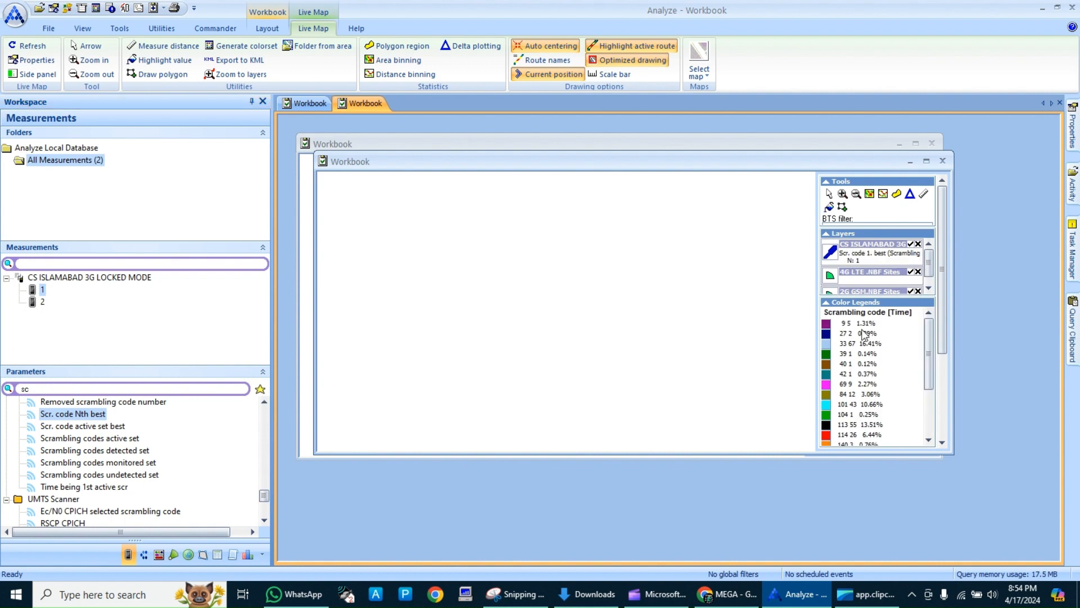
- Maximize the new workbook and display the scrambling code route on the world background map
left_click(926, 161)
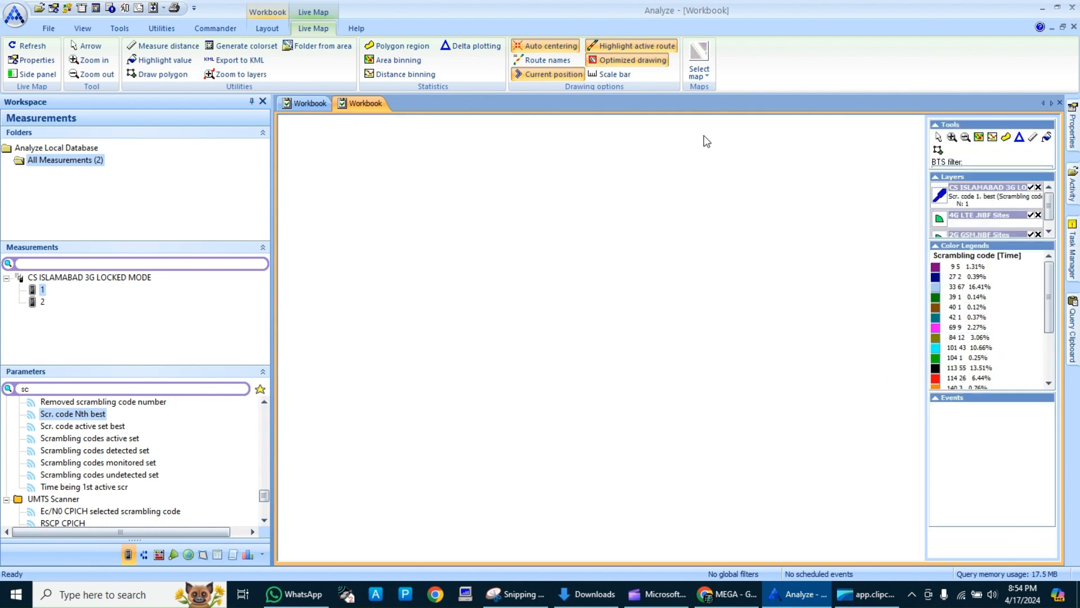
left_click(693, 76)
left_click(810, 135)
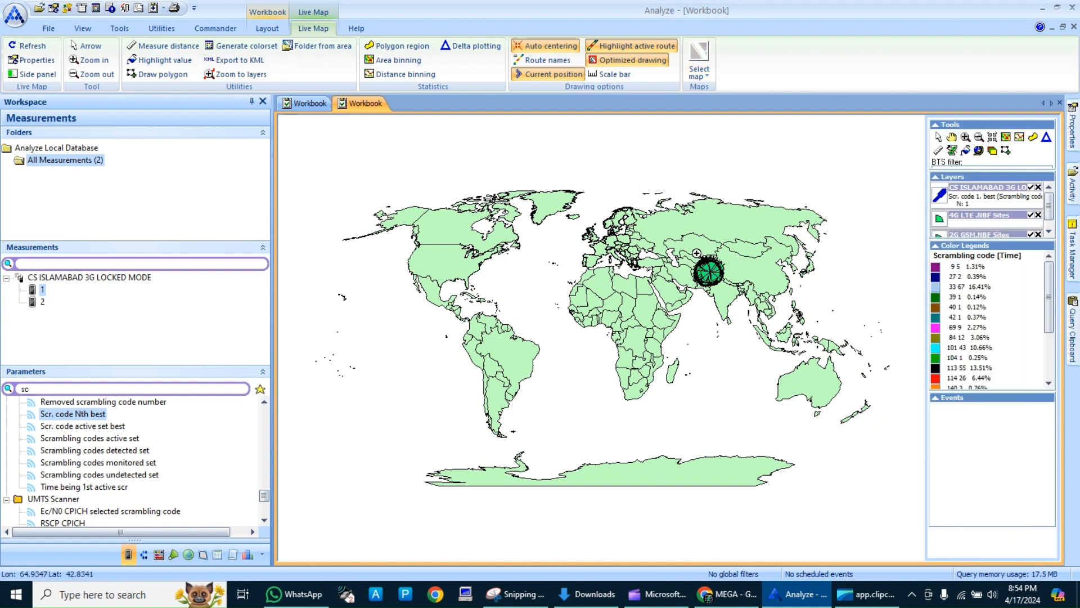
left_click(723, 295)
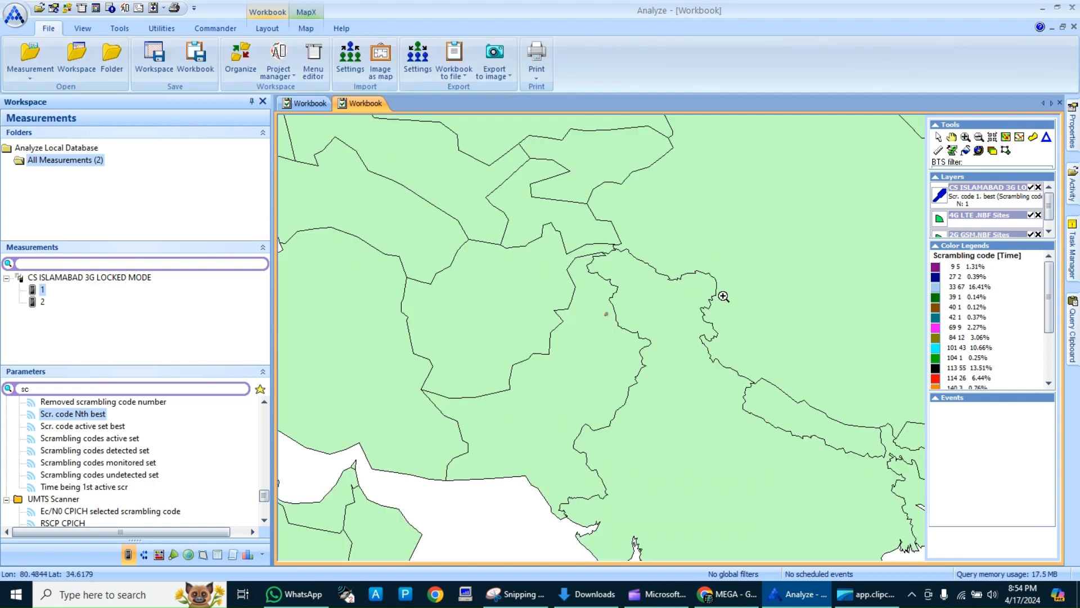
left_click(609, 315)
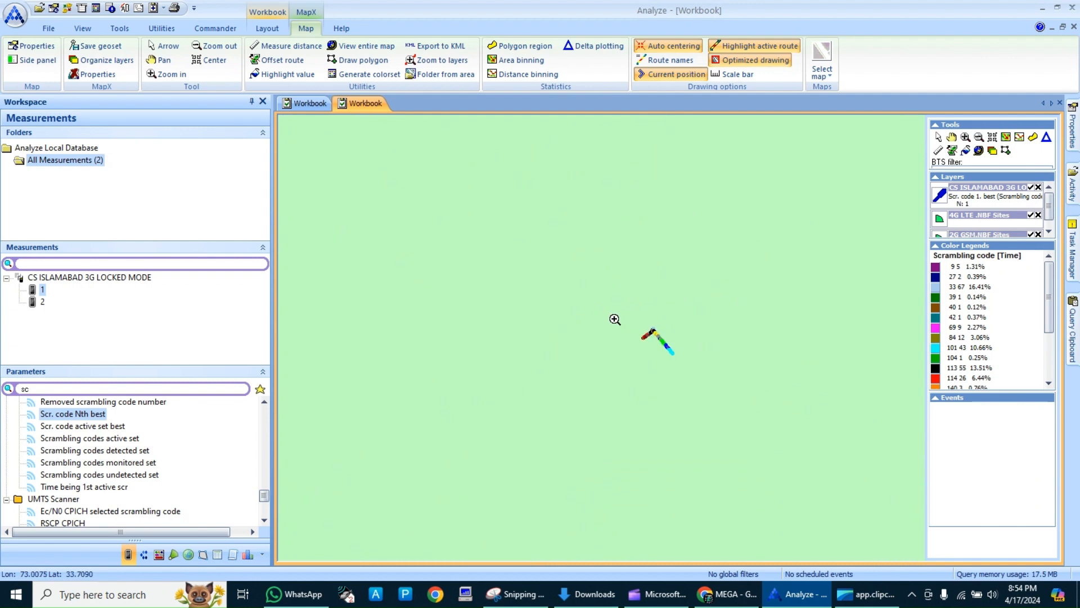
left_click_drag(635, 325, 689, 358)
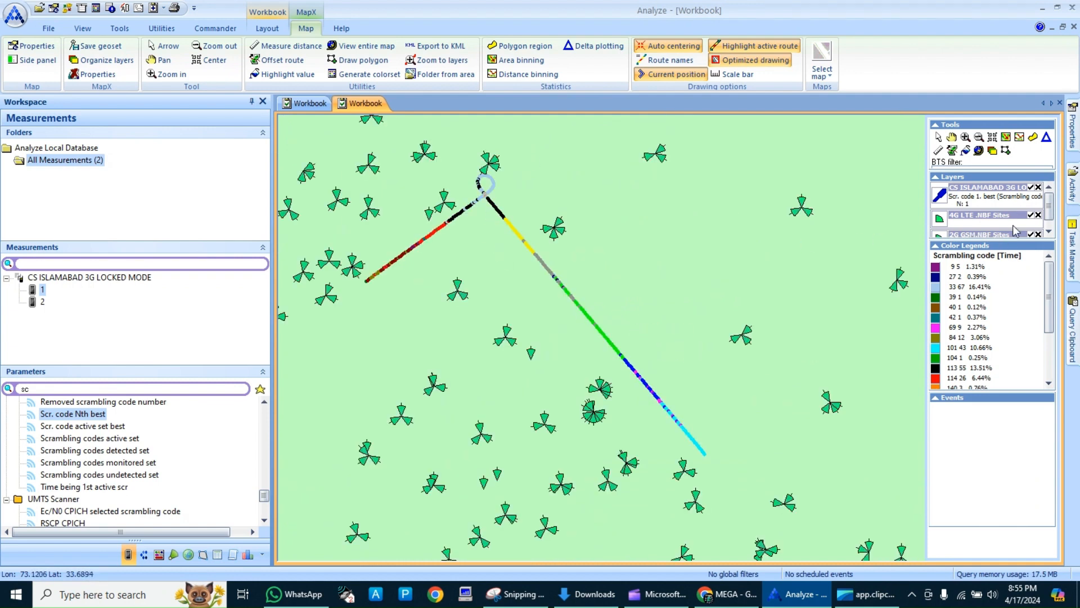
- Hide and remove the 4G LTE .NBF Sites and 2G GSM.NBF Sites layers from the map
left_click(1030, 216)
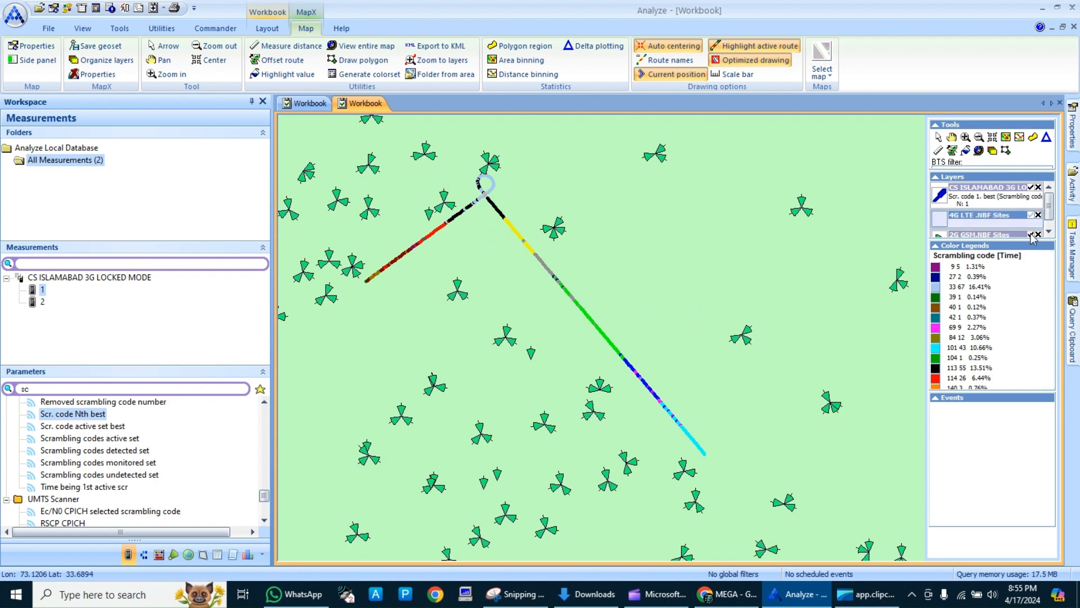
left_click(1032, 234)
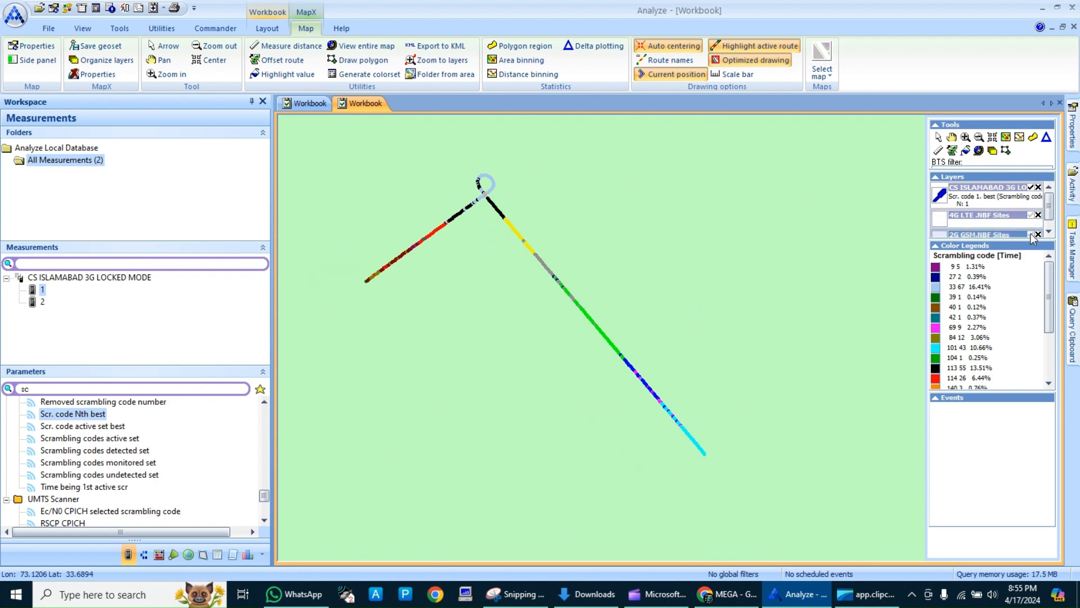
left_click(1038, 235)
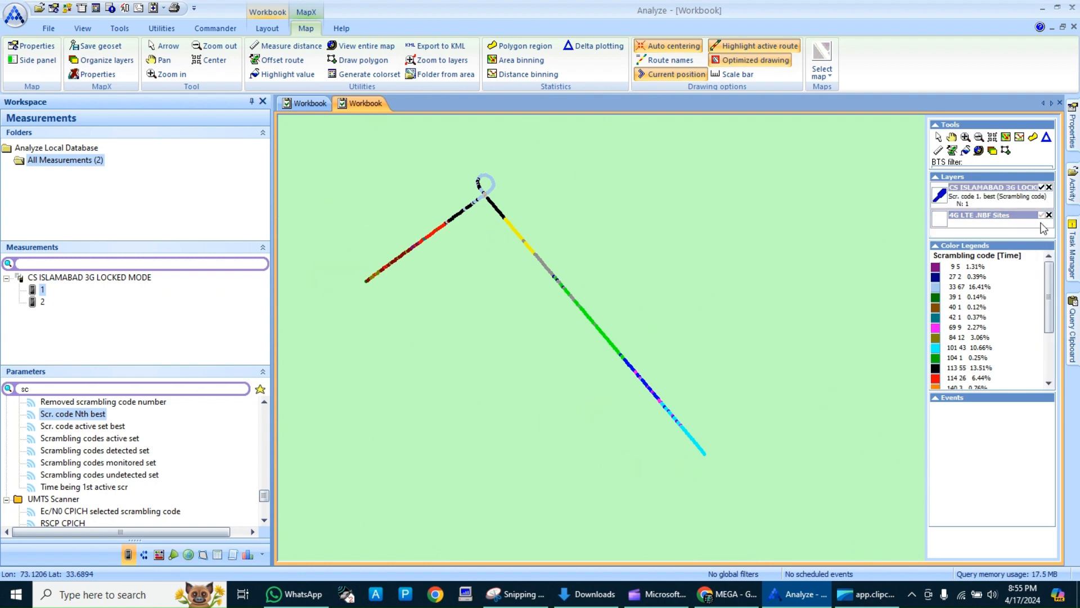
left_click(1049, 216)
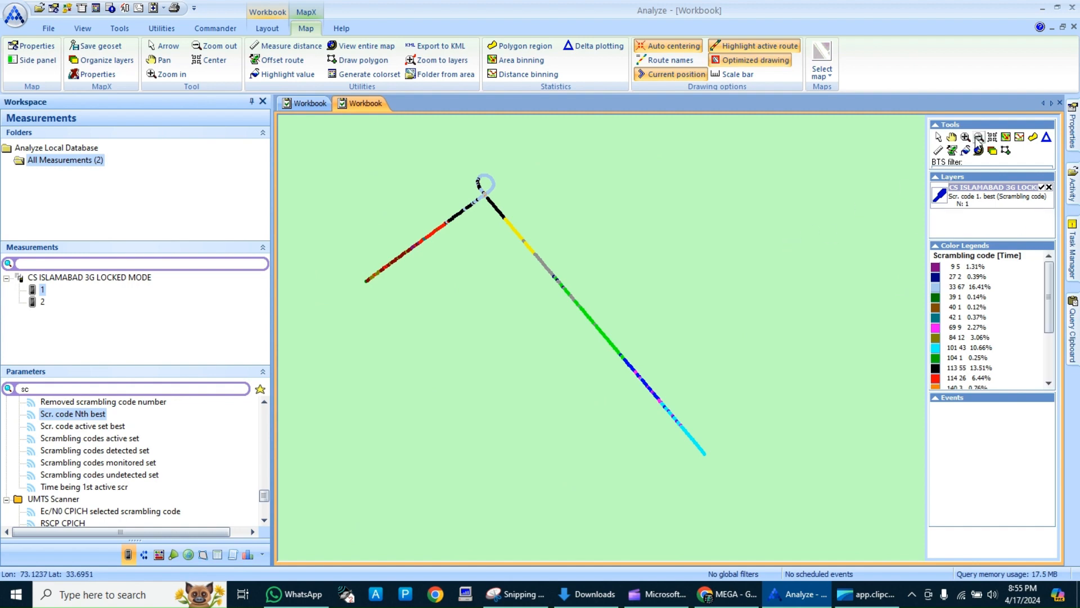
- Place the route near the color legend and enlarge the legend area to list every scrambling code
left_click(582, 276)
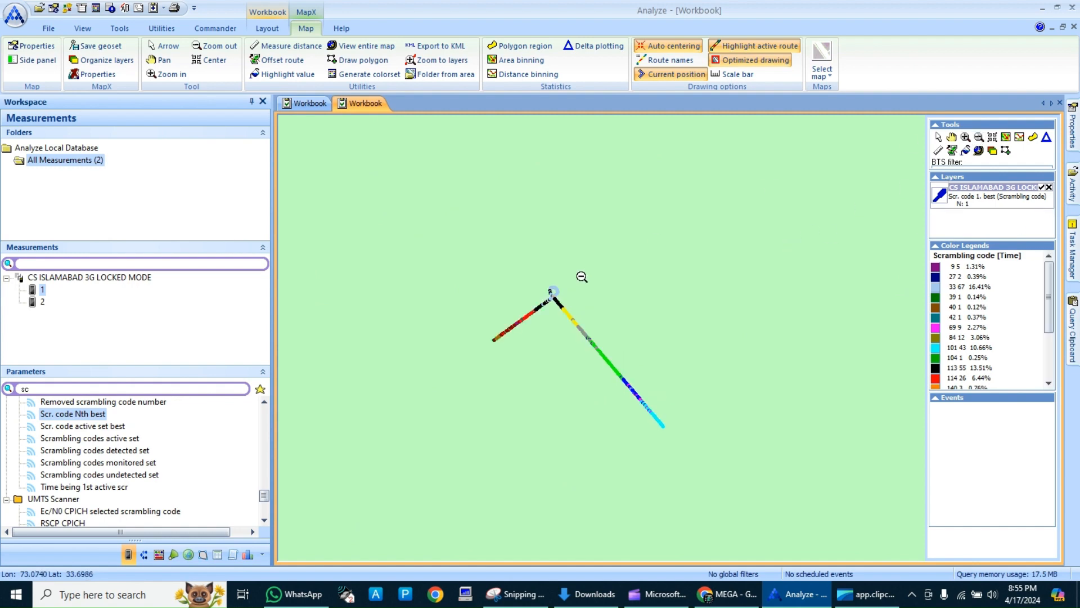
left_click(951, 138)
left_click_drag(574, 340, 807, 338)
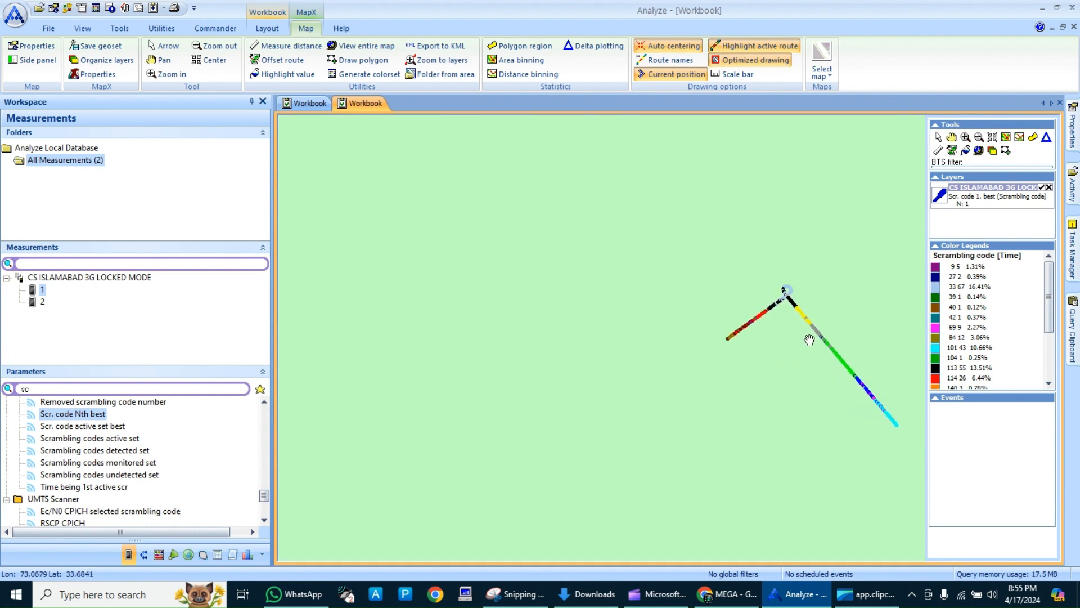
left_click_drag(987, 392, 1010, 524)
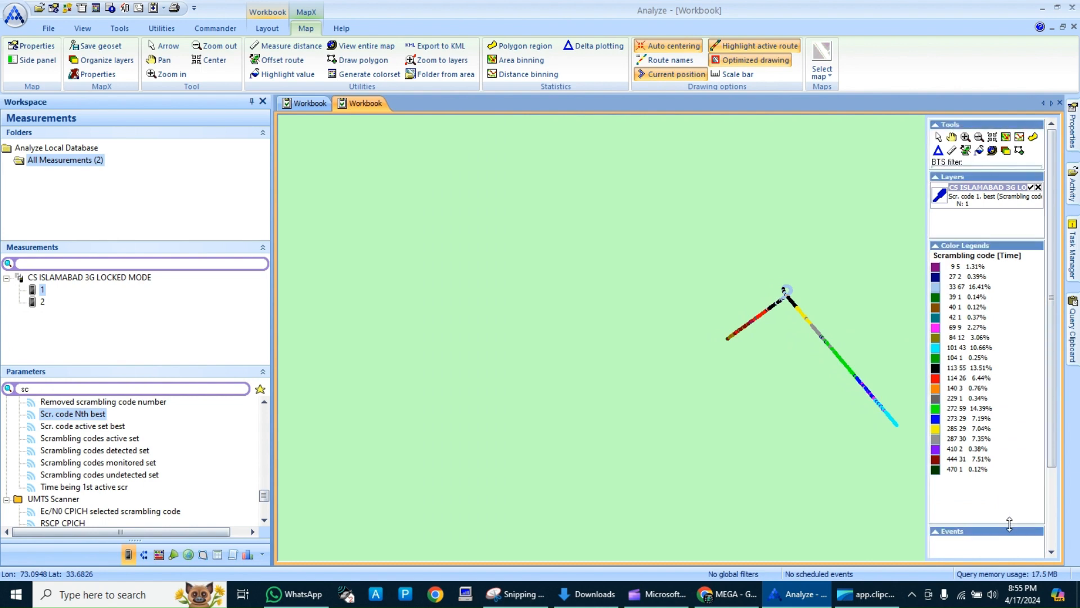
- Frame the whole route close to the scrambling code legend and capture both together with Snipping Tool
left_click_drag(867, 396, 869, 400)
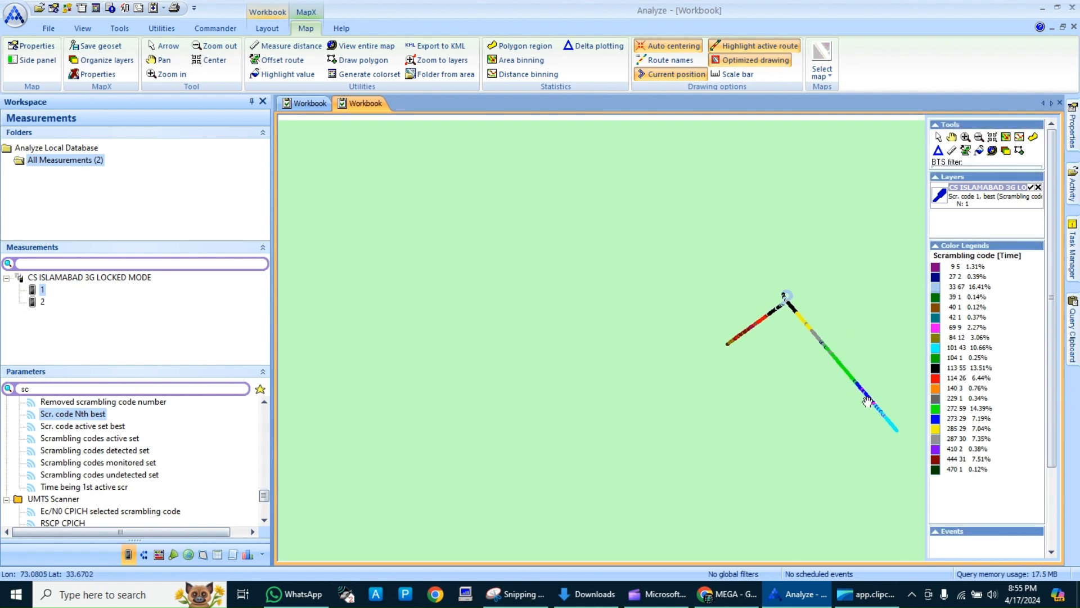
left_click(966, 137)
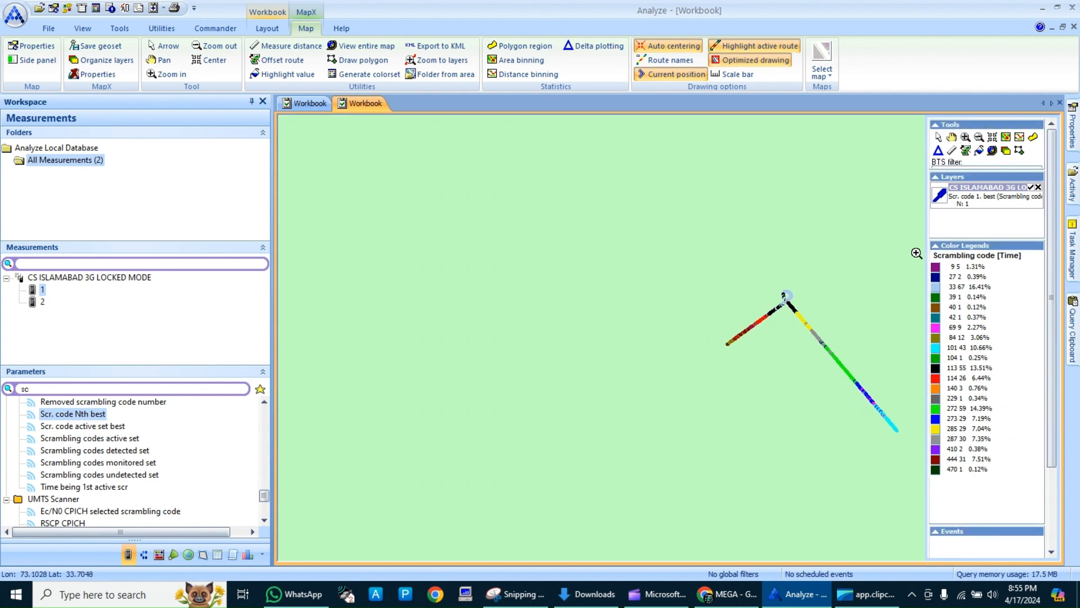
left_click_drag(916, 253, 761, 473)
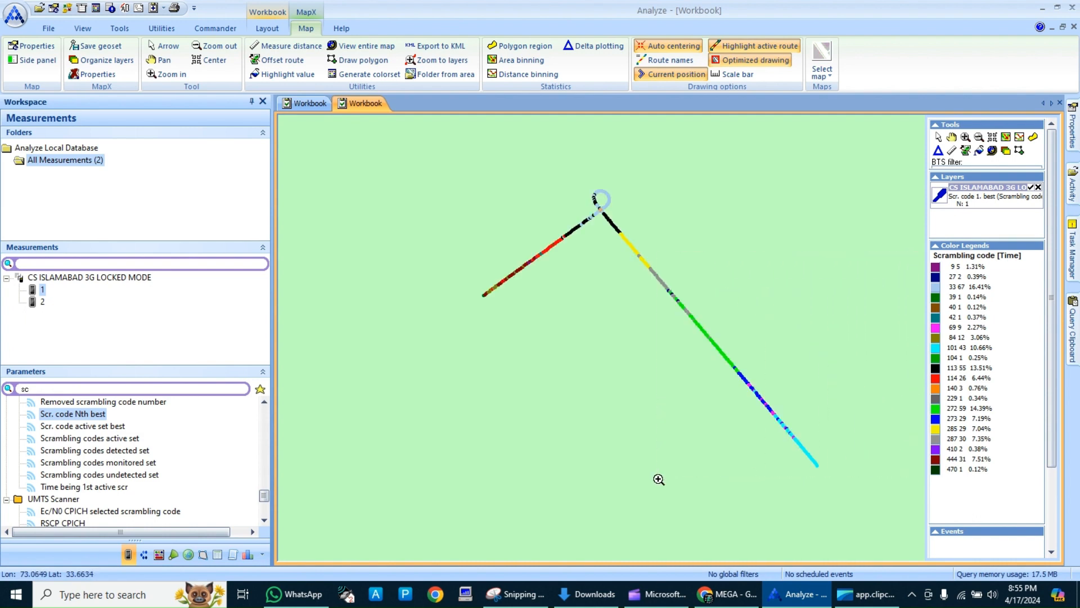
left_click(979, 137)
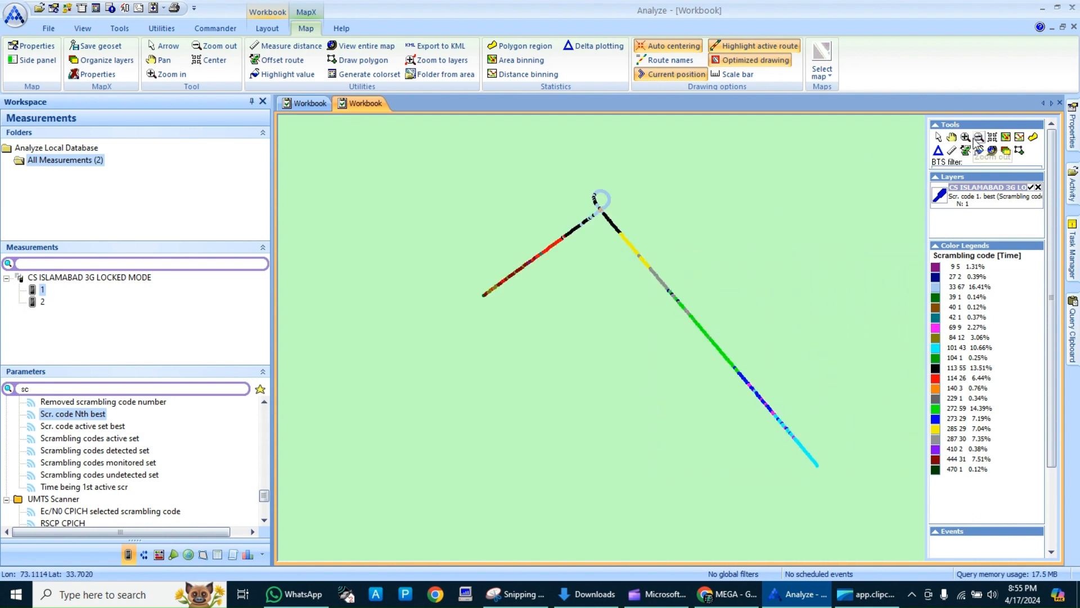
left_click(760, 257)
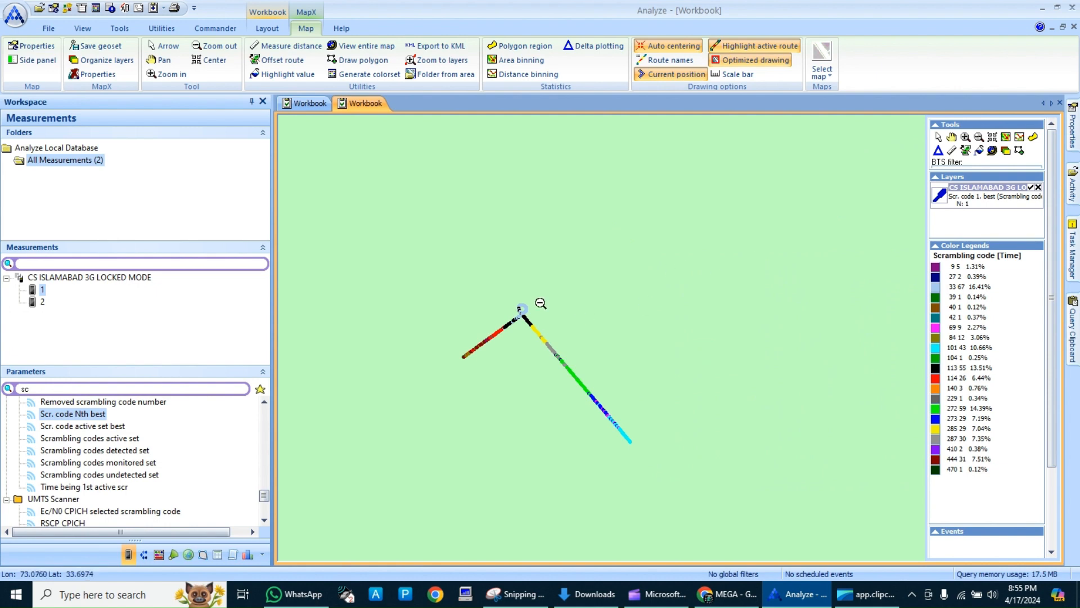
left_click(966, 137)
left_click_drag(434, 218, 785, 512)
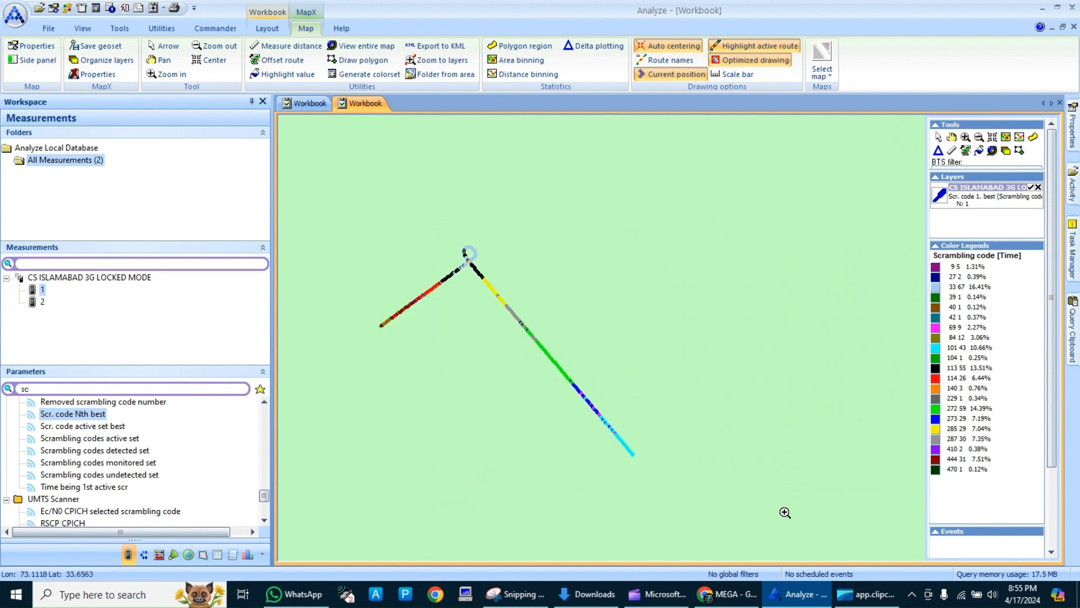
left_click(951, 136)
left_click_drag(535, 360, 808, 410)
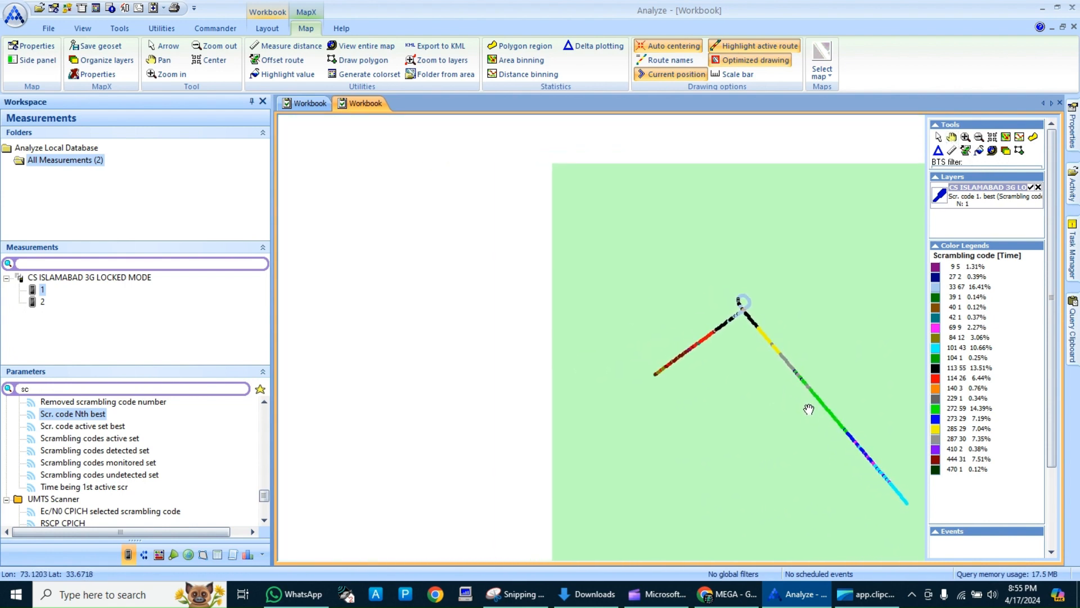
left_click(528, 598)
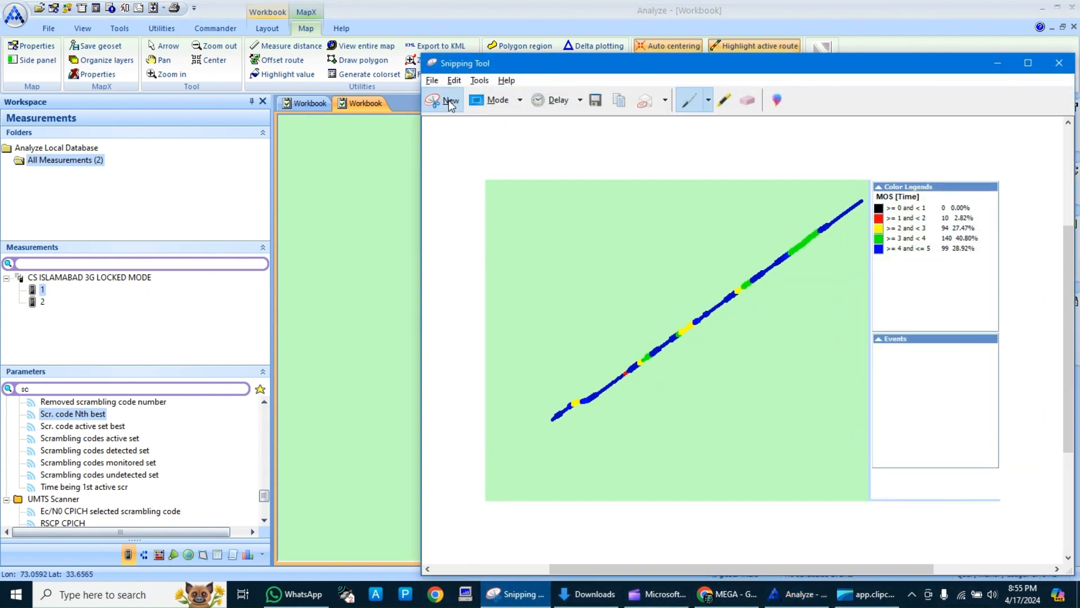
left_click(451, 102)
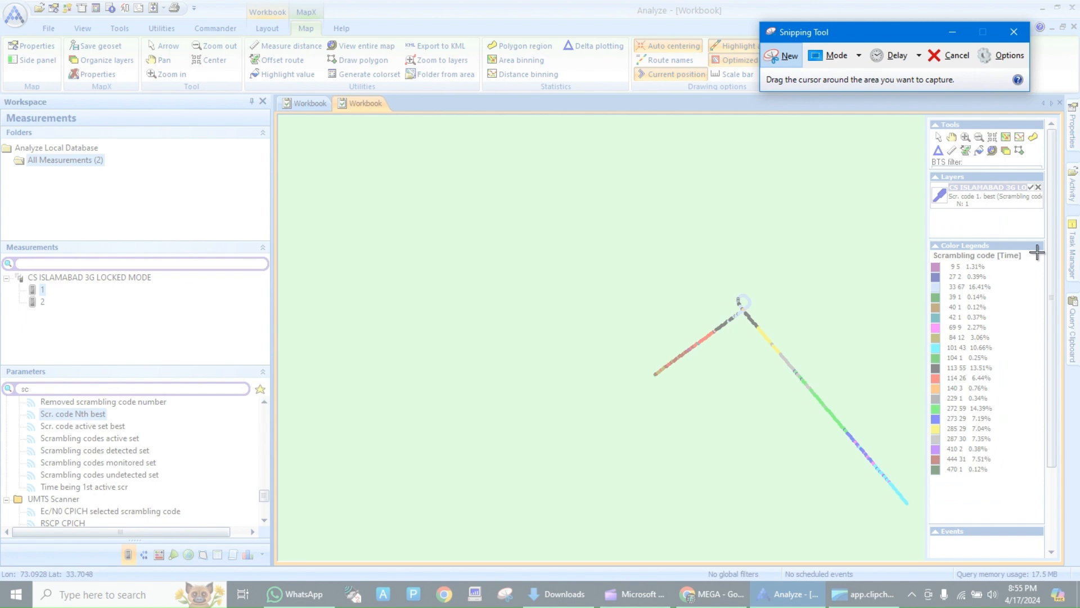
left_click_drag(1039, 252, 589, 518)
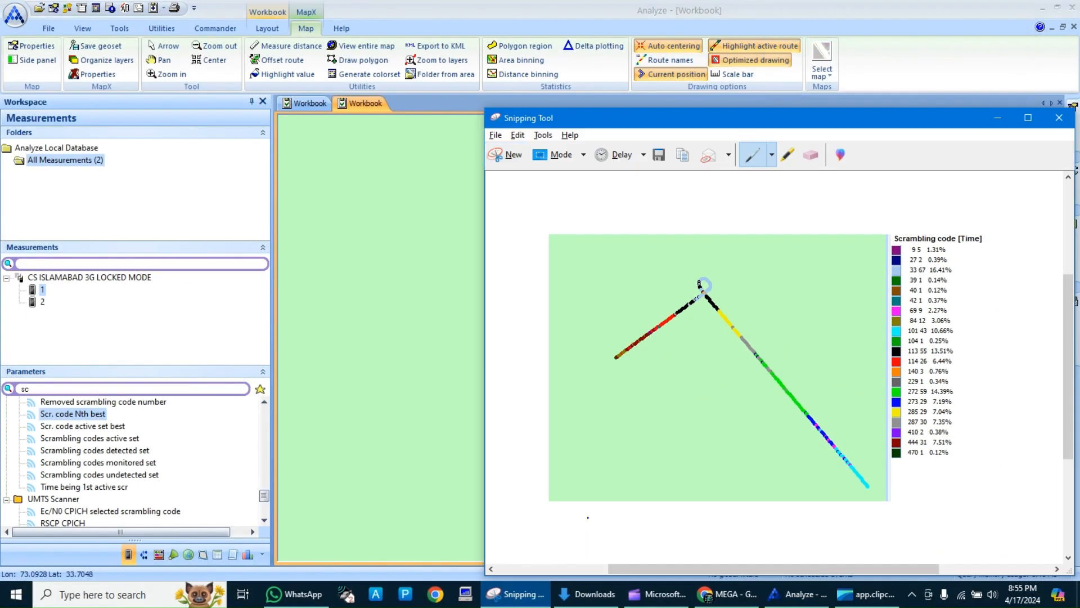
- Search the parameters for "rscp" and open UMTS RSCP Nth best of the 3G log on a map with filter N = 1
left_click(137, 389)
key("BackSpace")
key("BackSpace")
type("rscp")
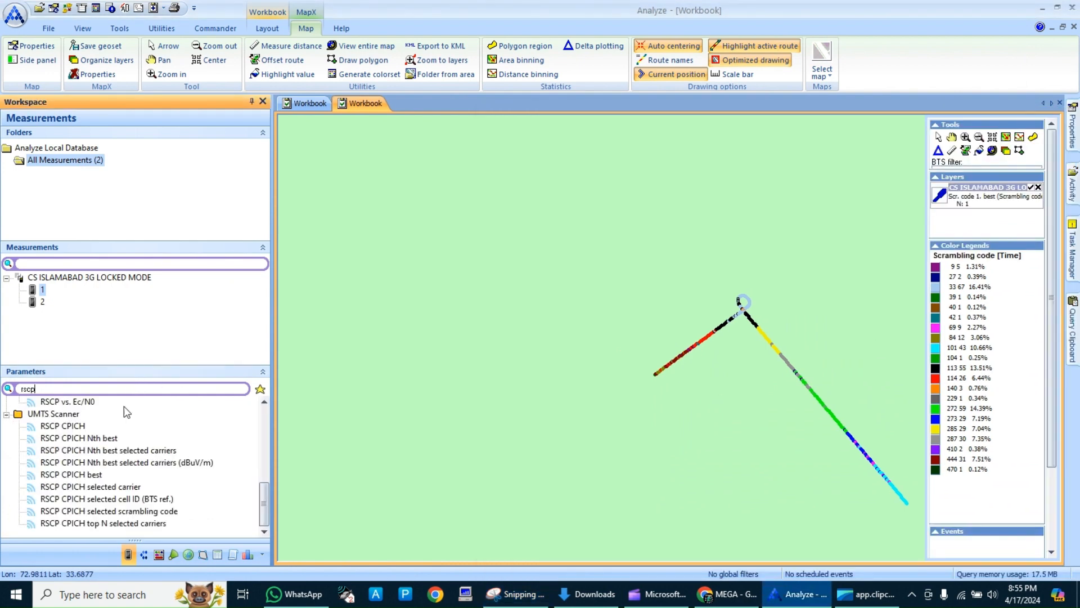
scroll(138, 447, "up", 2)
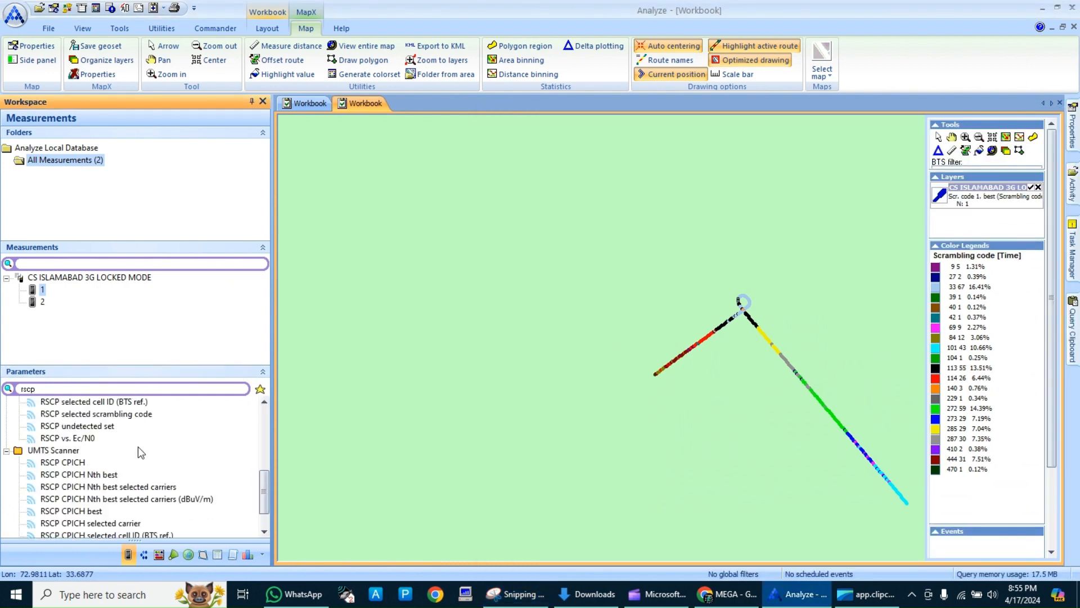
scroll(140, 452, "up", 4)
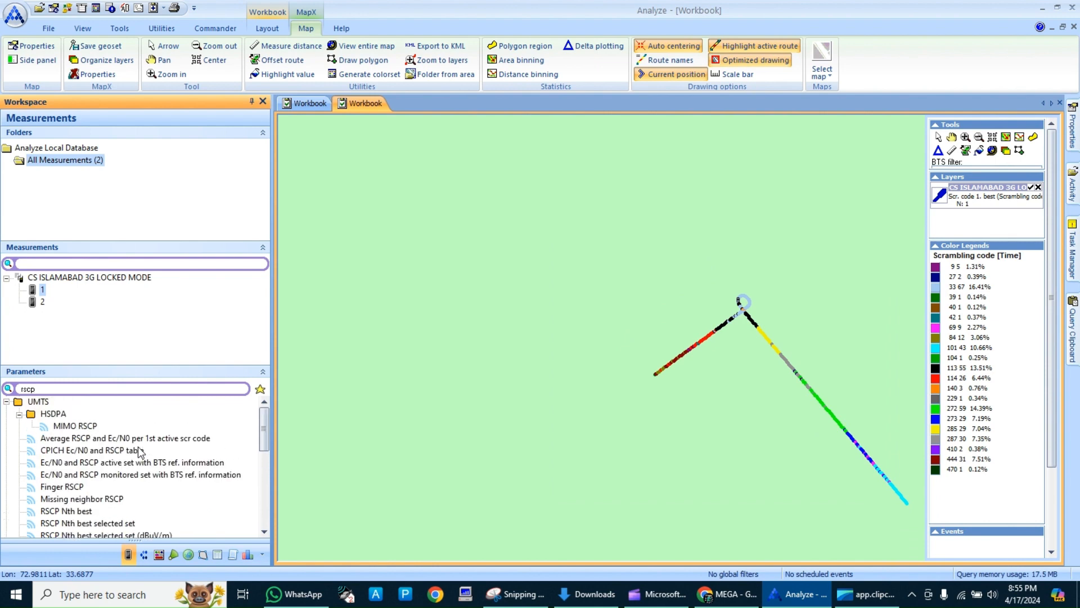
left_click(80, 513)
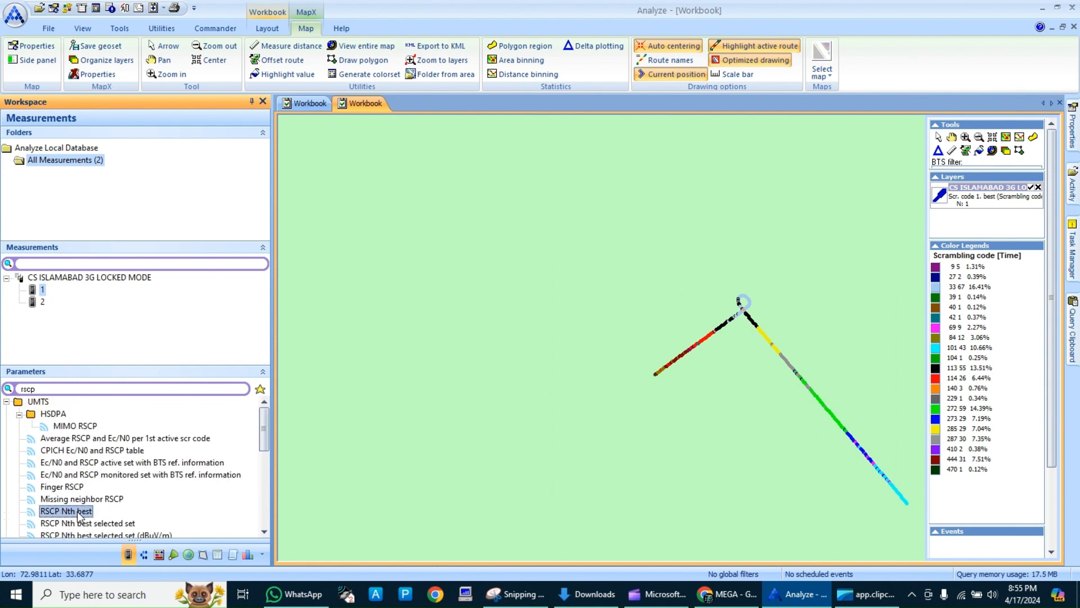
right_click(79, 513)
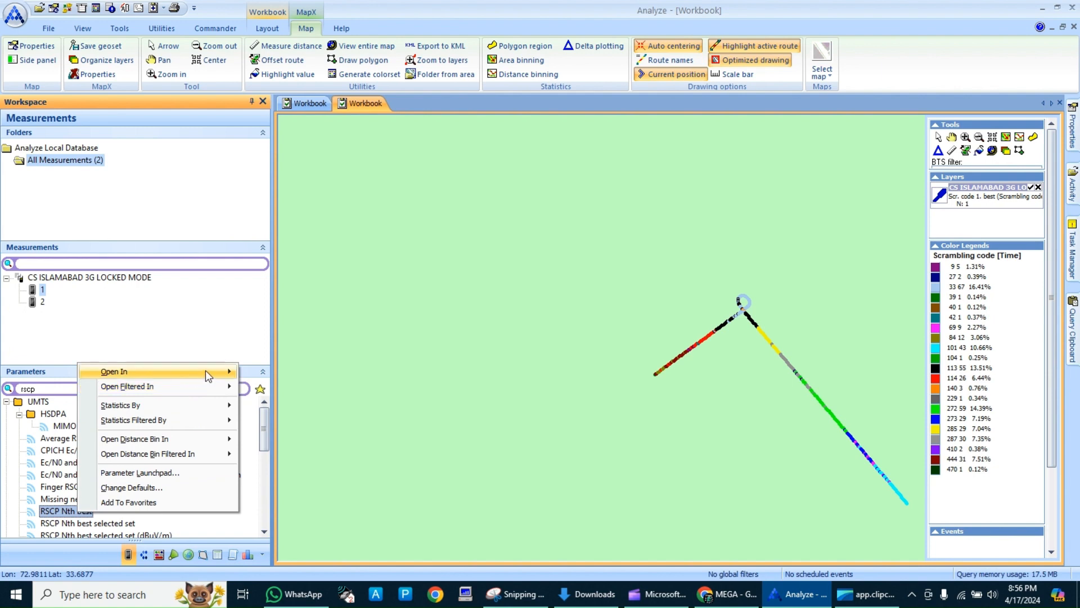
mouse_move(220, 376)
left_click(266, 405)
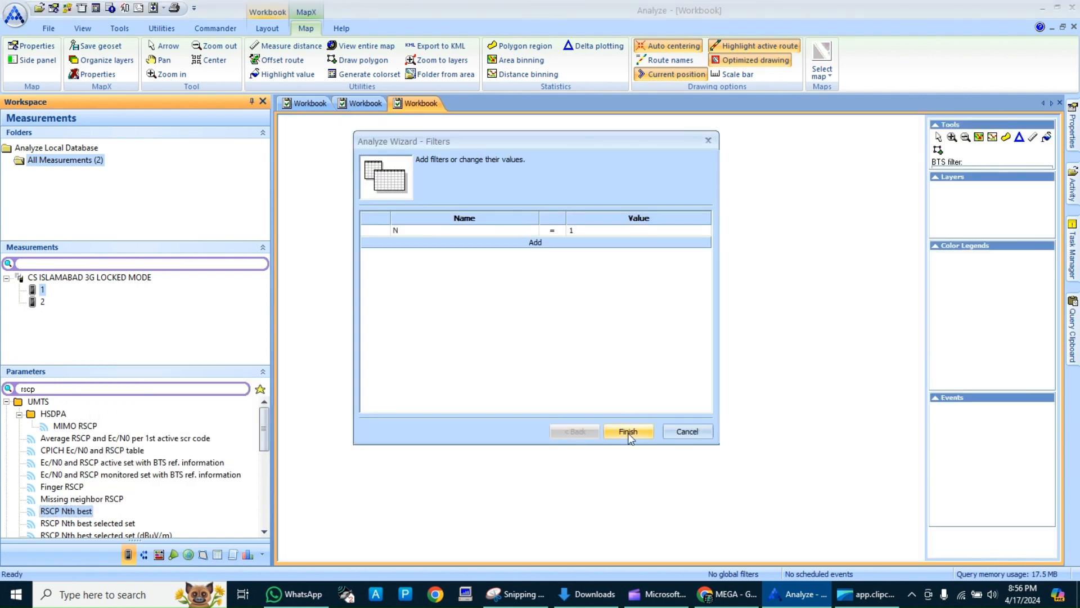
left_click(628, 430)
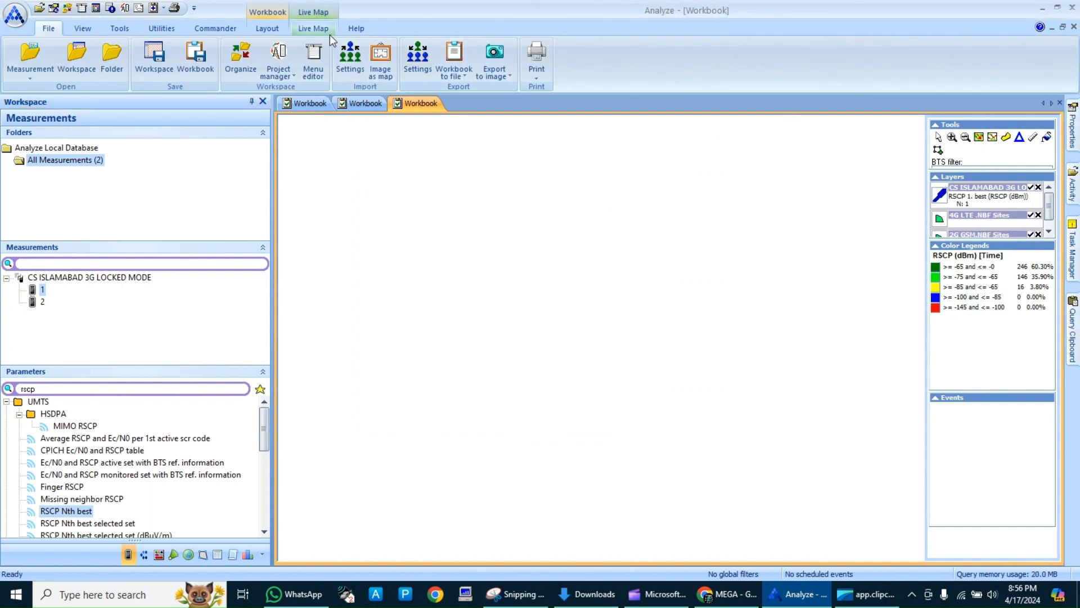
- Display the RSCP plot on the MapX world background map
left_click(325, 30)
left_click(699, 61)
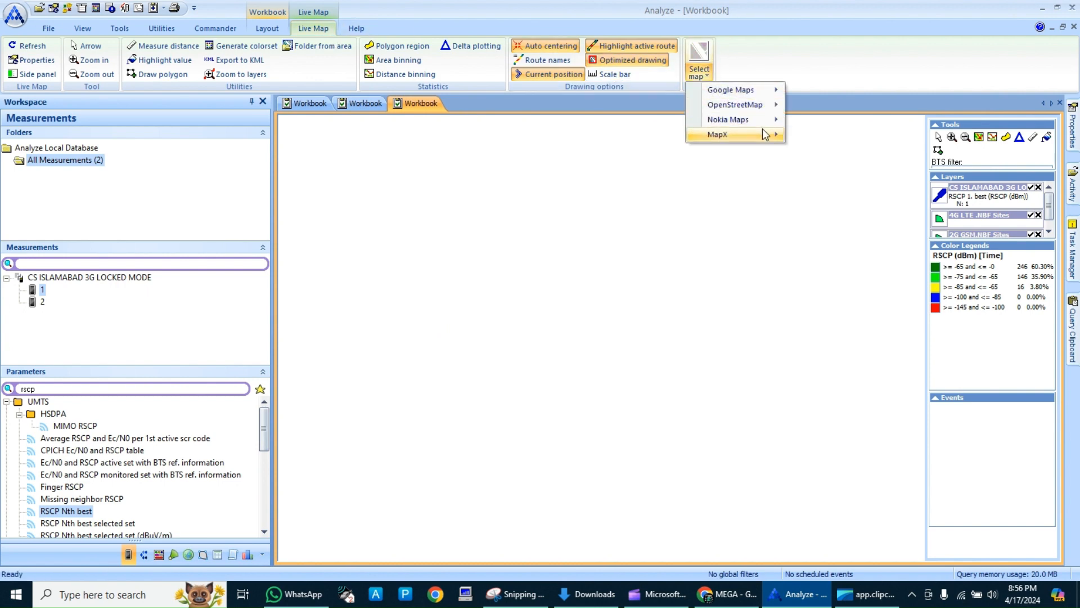
mouse_move(762, 129)
left_click(807, 139)
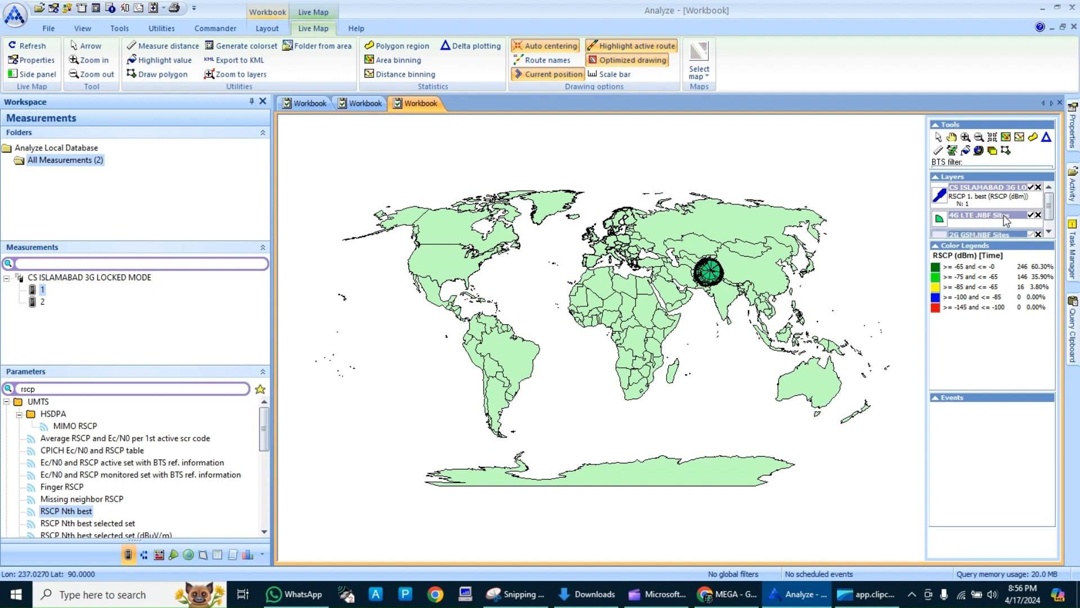
- Remove the 4G LTE .NBF Sites and 2G GSM.NBF Sites layers from the RSCP map
left_click(1031, 215)
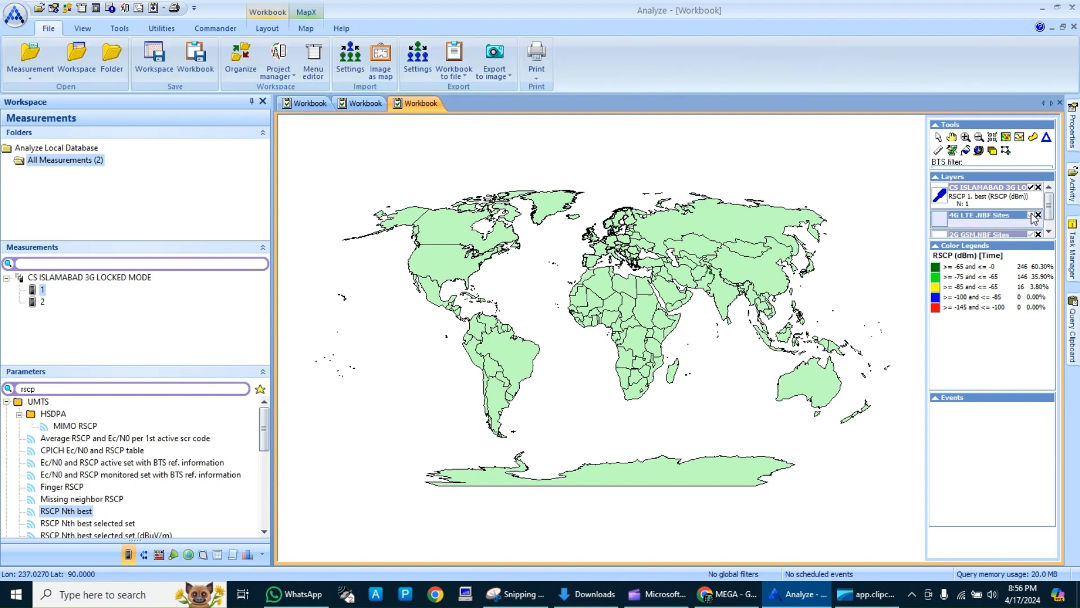
left_click(1038, 215)
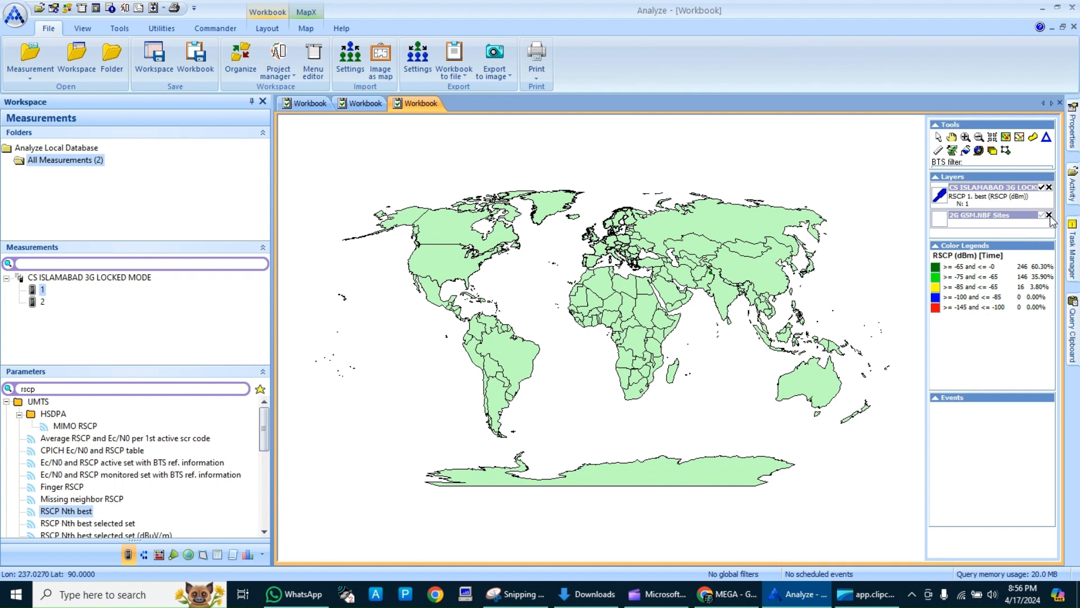
left_click(1050, 215)
- Zoom in on the whole RSCP route, enlarge the color legend area and place the route close to the legend
left_click(966, 137)
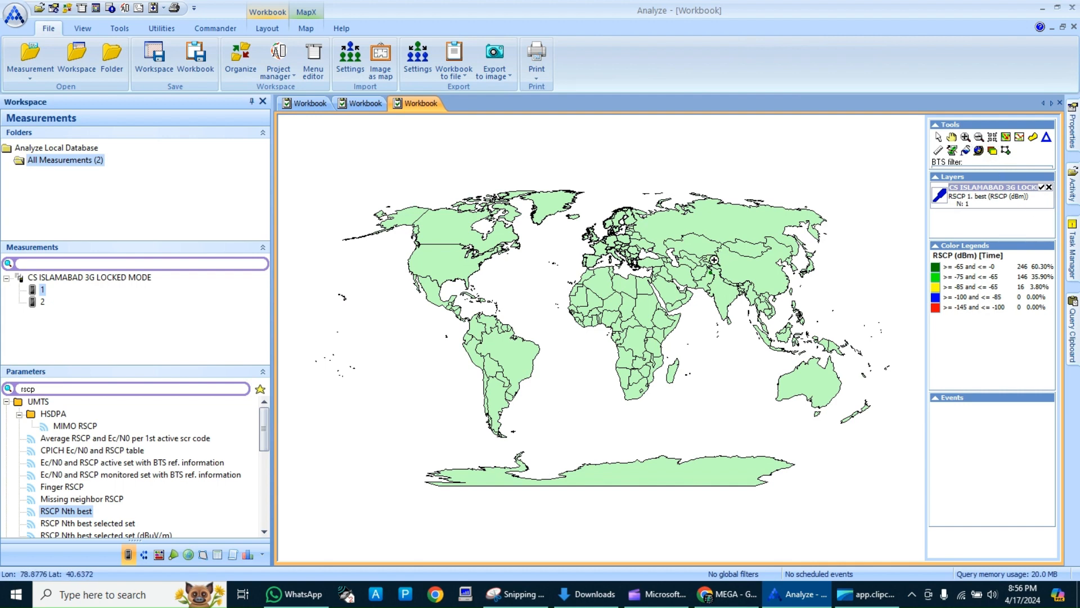
left_click_drag(710, 266, 716, 285)
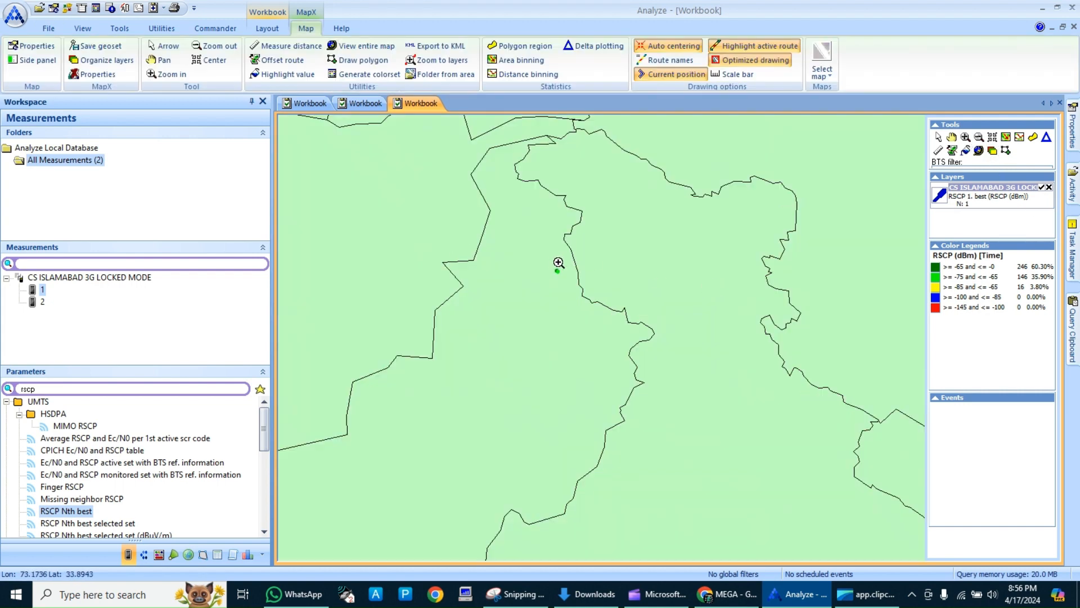
left_click_drag(547, 265, 686, 343)
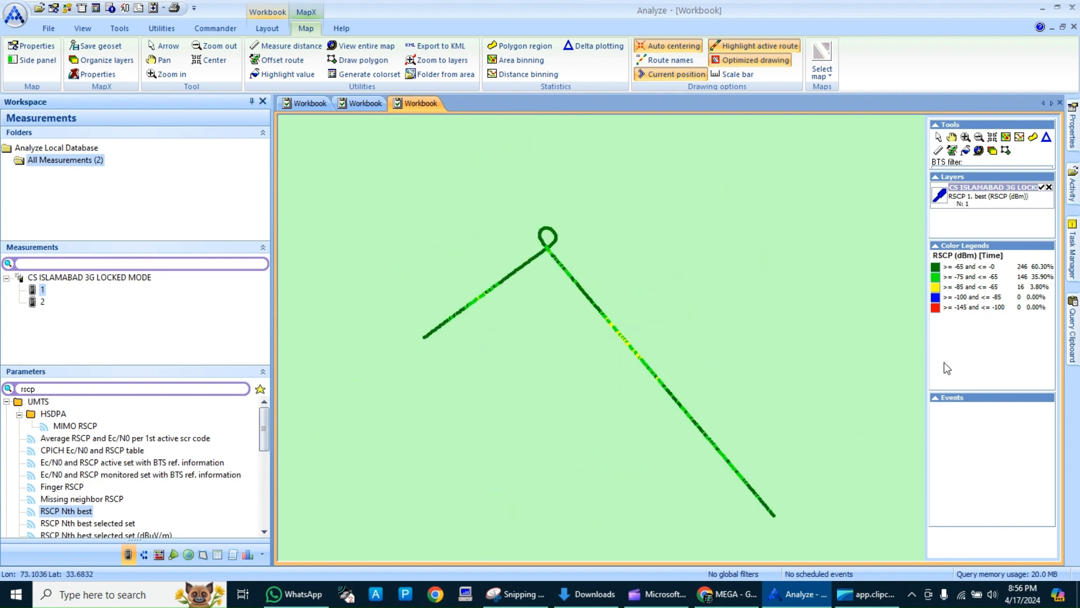
left_click_drag(1001, 390, 1014, 574)
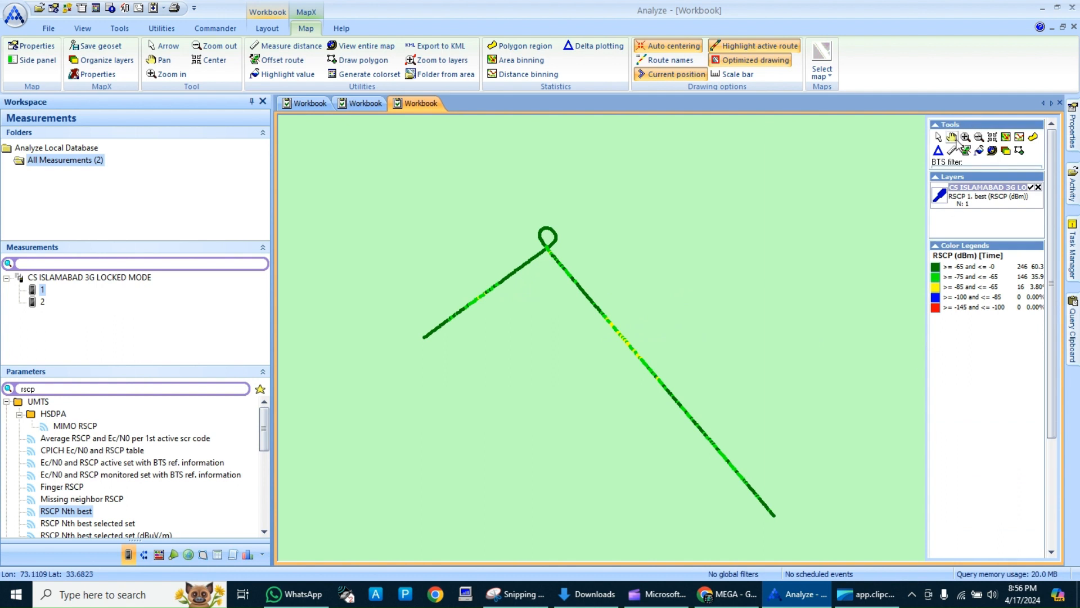
left_click_drag(639, 321, 776, 356)
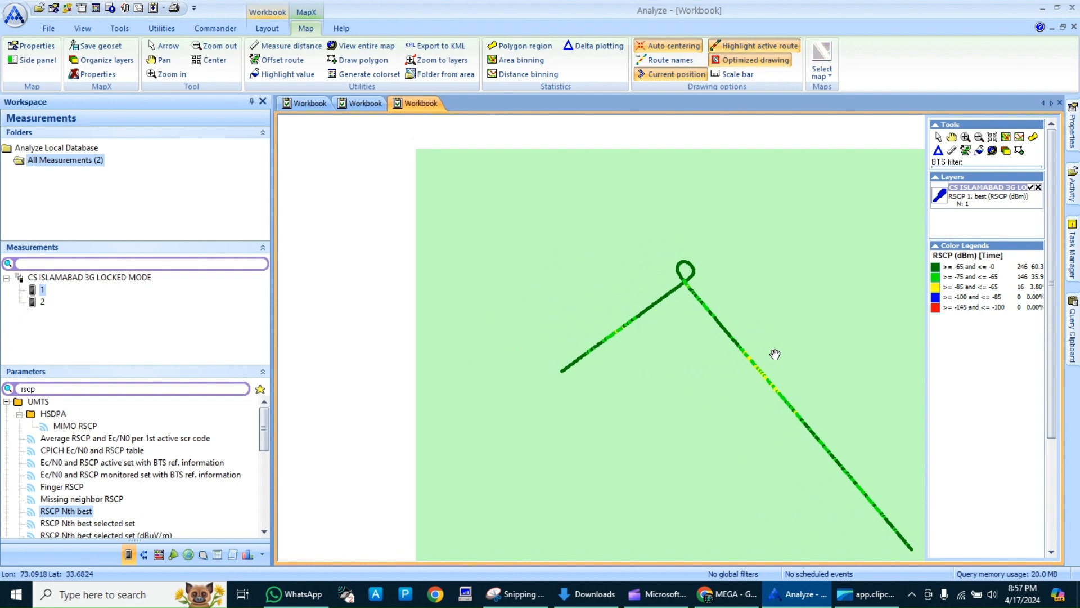
- Capture the RSCP route together with its color legend in a new Snipping Tool snip
left_click(866, 594)
left_click(681, 539)
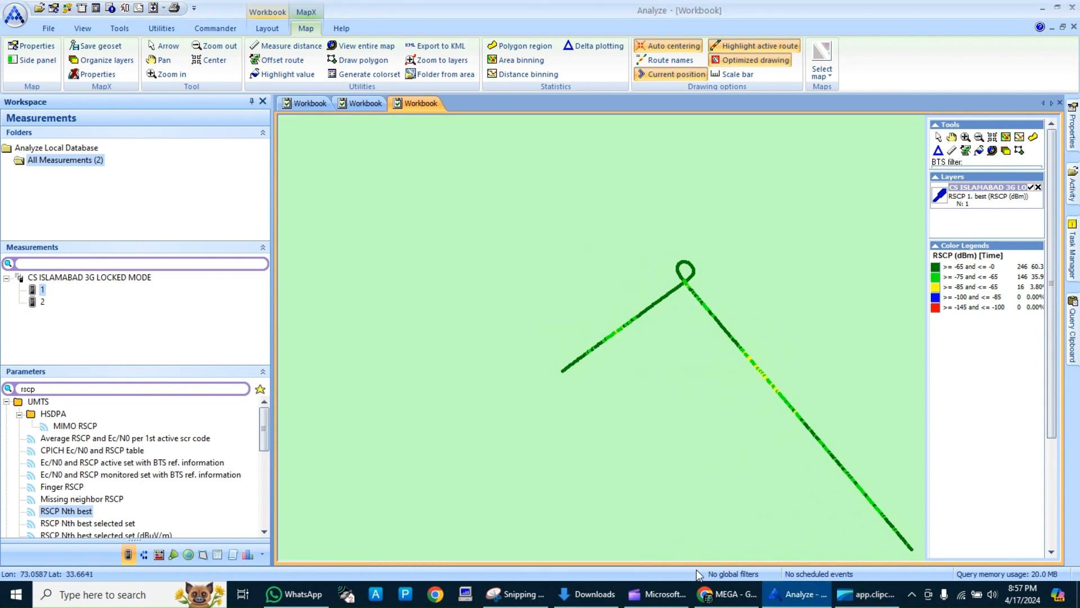
left_click(516, 594)
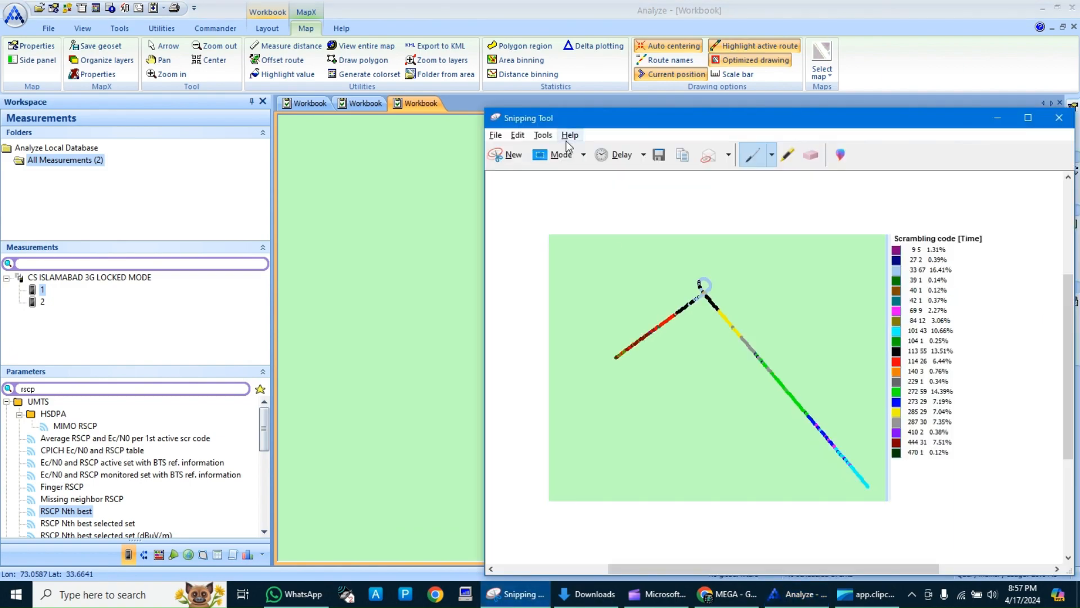
left_click(505, 154)
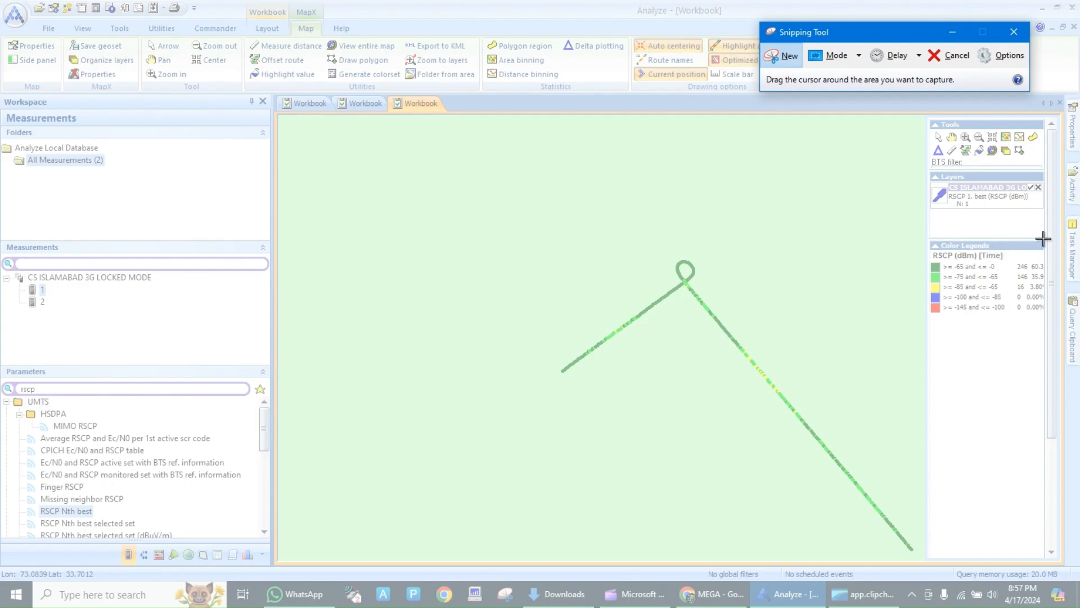
left_click_drag(1047, 239, 503, 556)
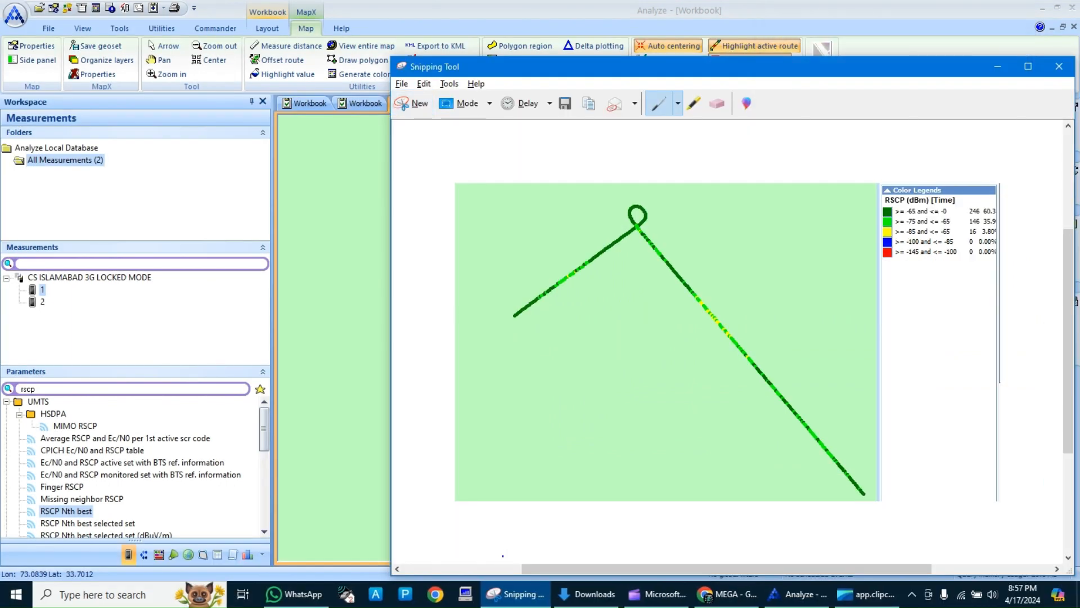
- Search the parameters for "ec" and open UMTS Ec/N0 Nth best of the 3G log on a map
double_click(138, 388)
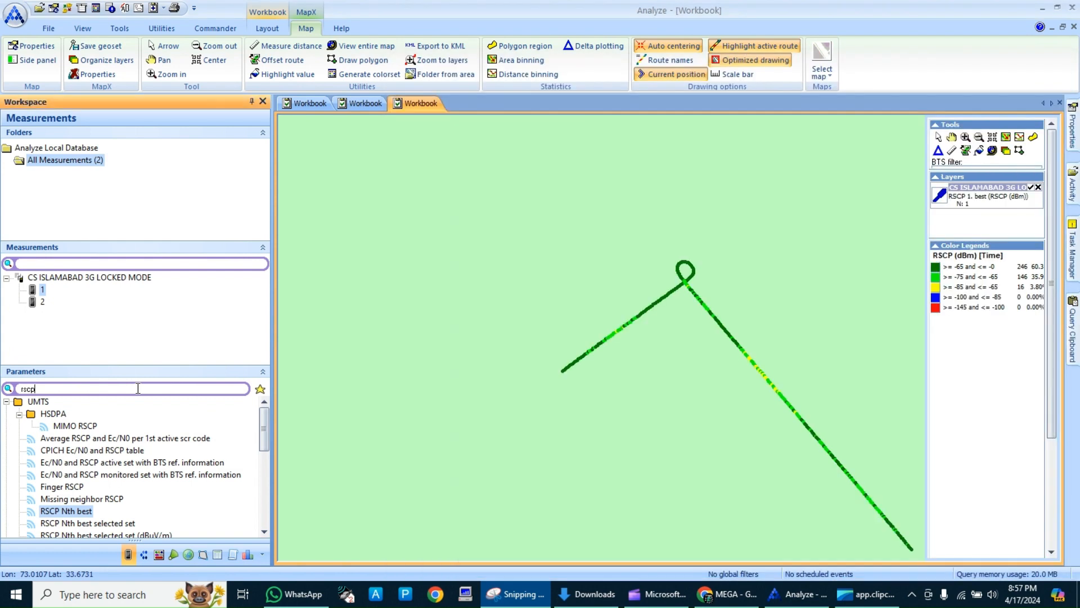
type("ec")
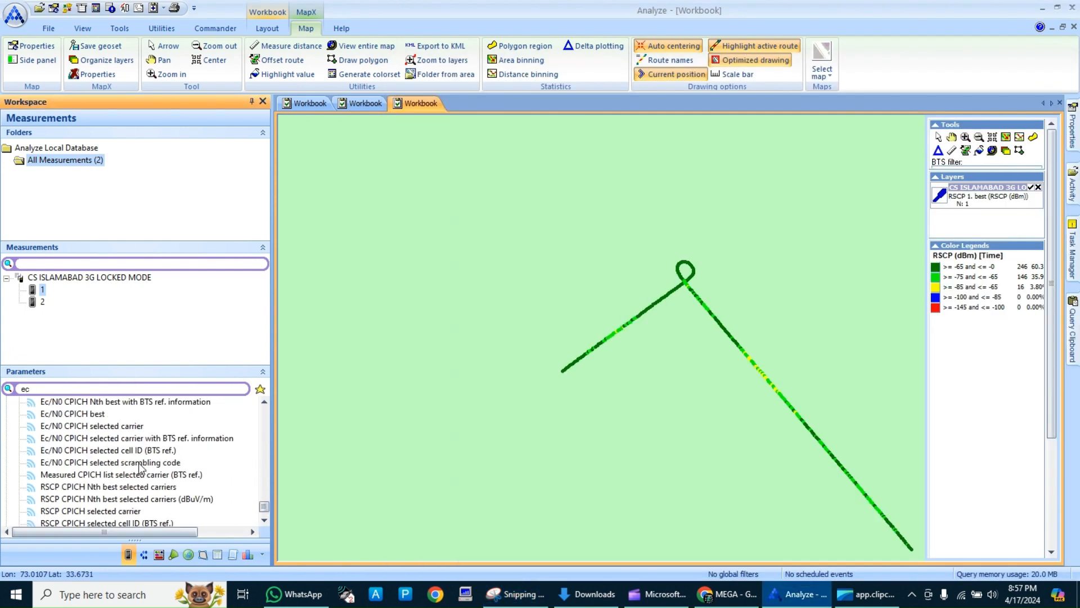
scroll(140, 467, "up", 1)
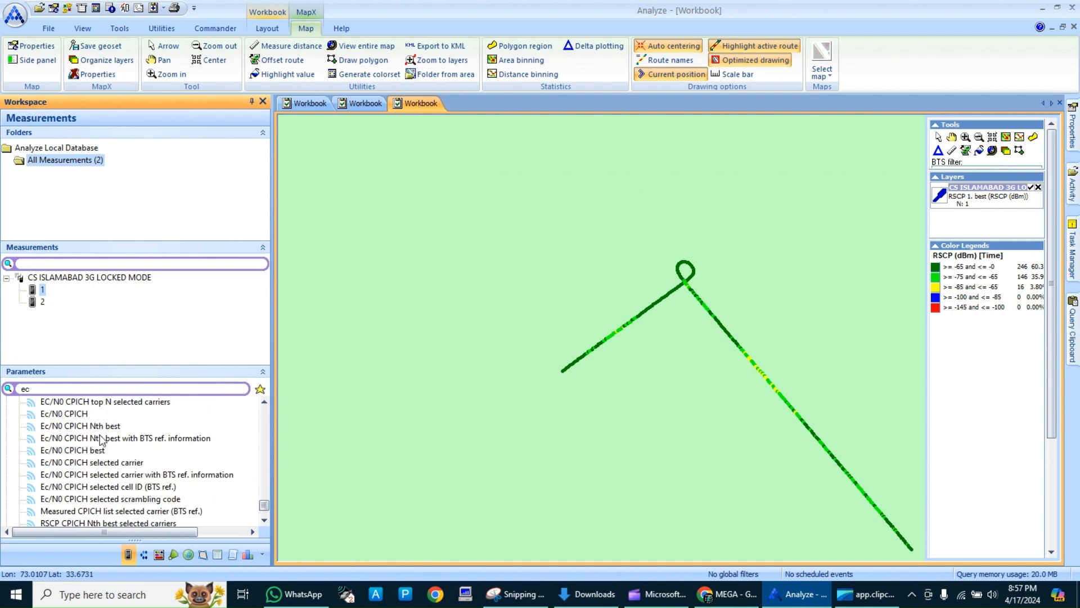
scroll(93, 432, "down", 4)
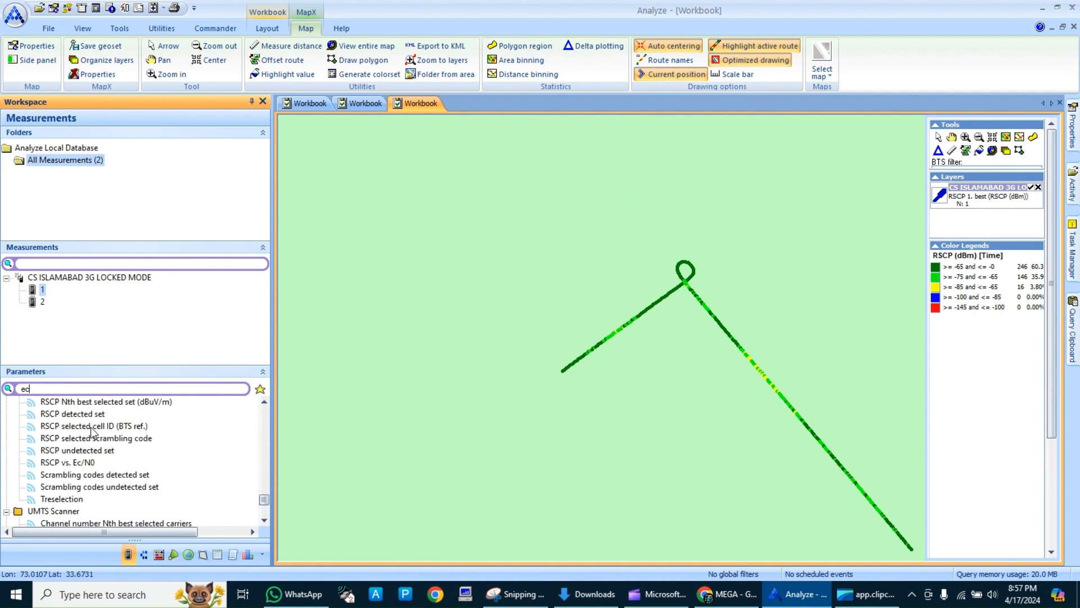
scroll(93, 432, "up", 8)
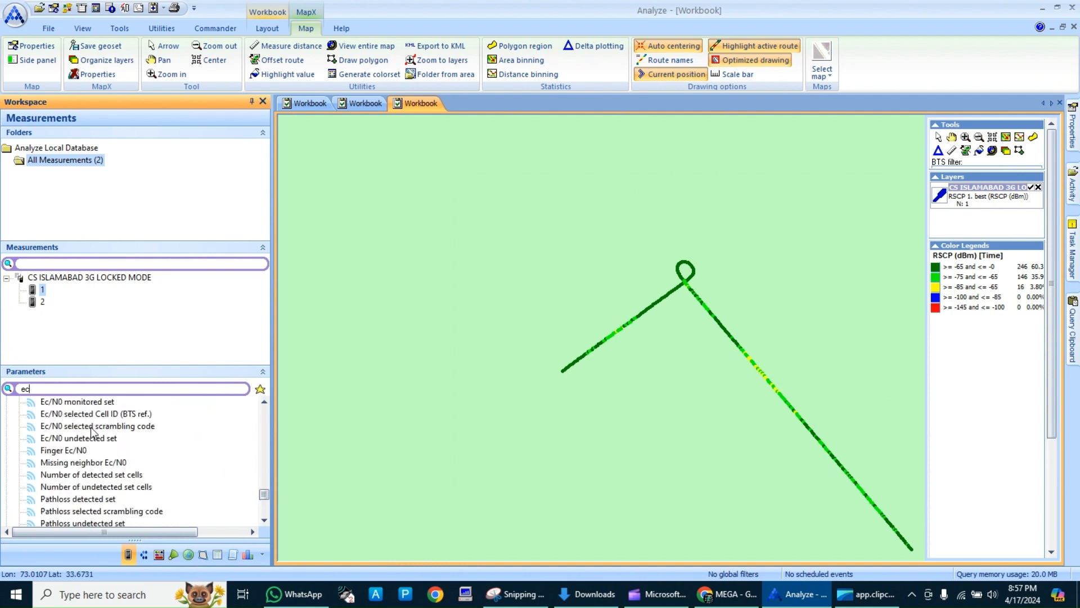
scroll(92, 432, "up", 3)
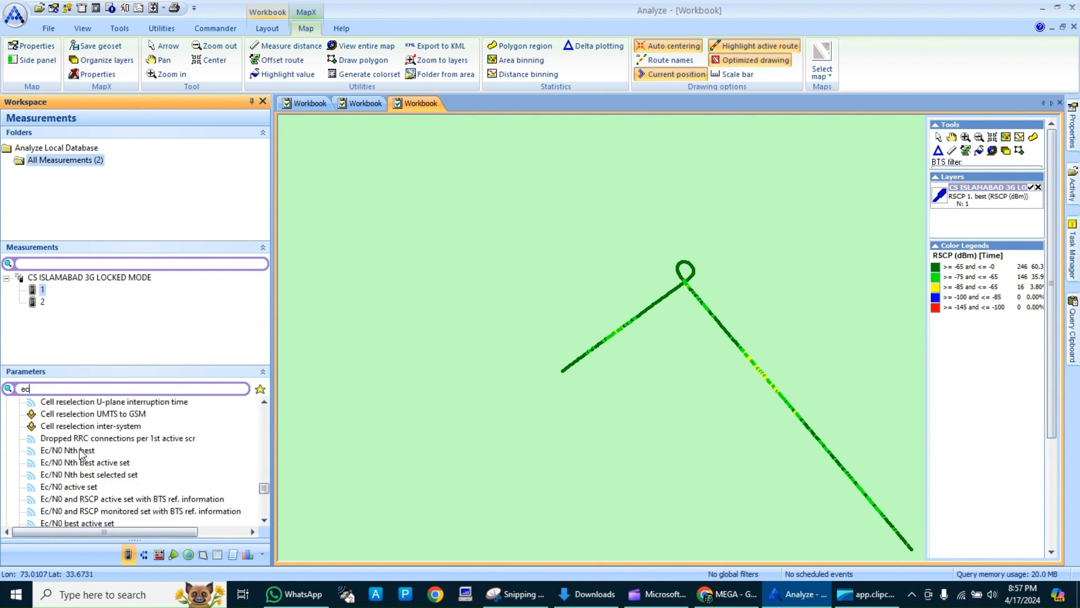
right_click(82, 450)
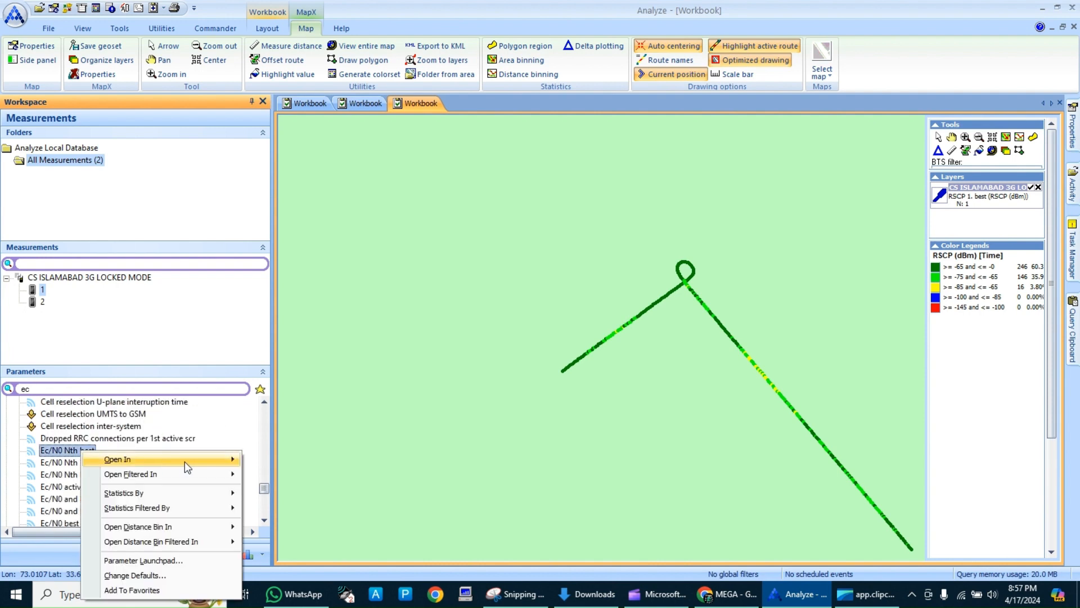
mouse_move(217, 464)
left_click(270, 493)
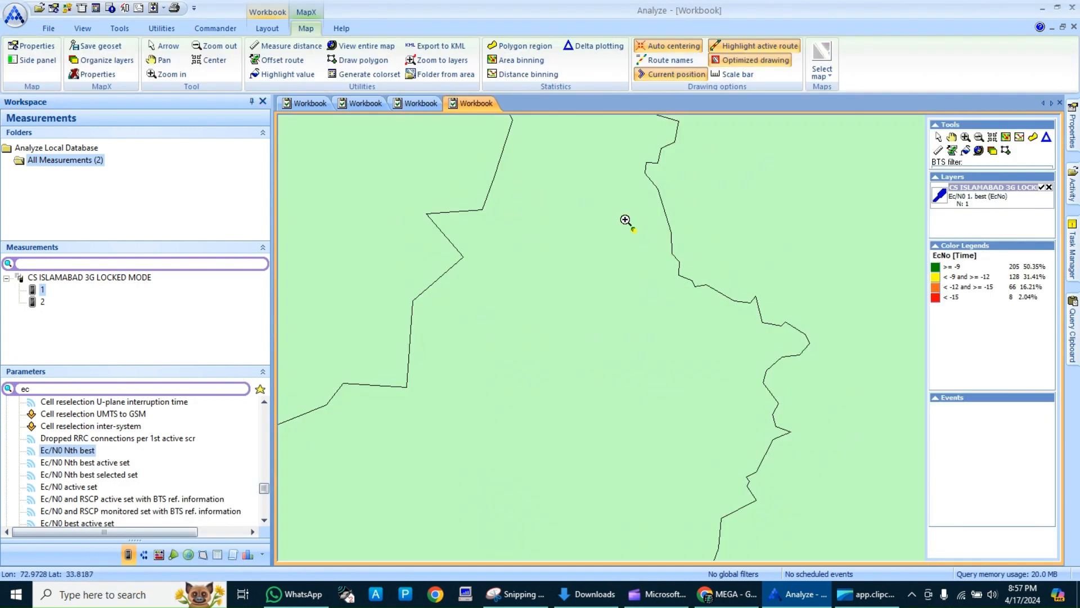
- Zoom in on the whole Ec/N0 route and place it close to the EcNo color legend
left_click_drag(565, 318, 807, 531)
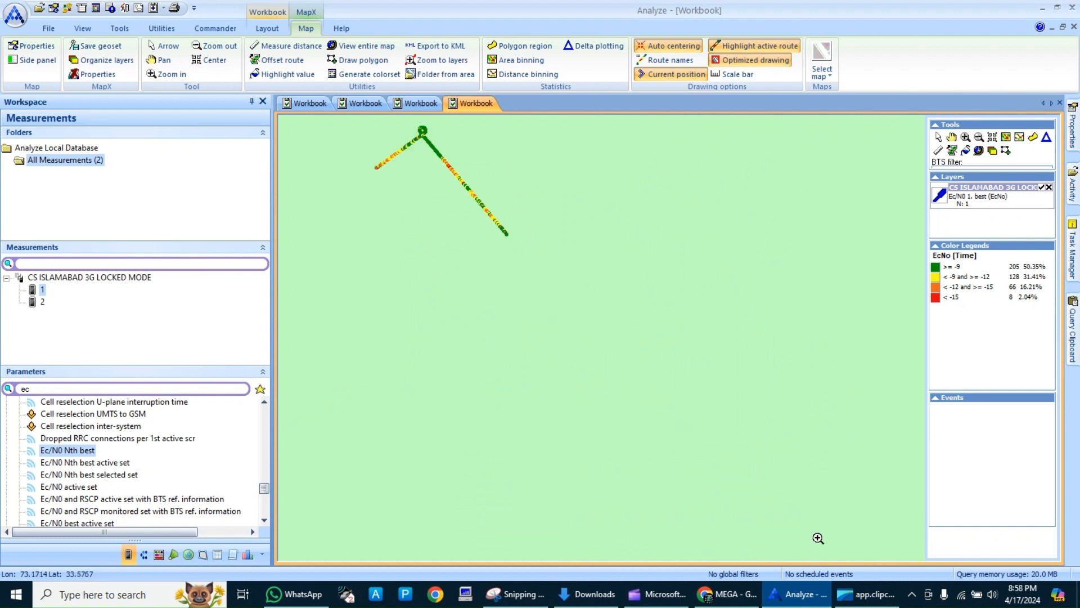
left_click(950, 141)
left_click_drag(458, 198, 830, 345)
- Capture the Ec/N0 route with its color legend in a new Snipping Tool snip and return to the workbook
left_click(863, 601)
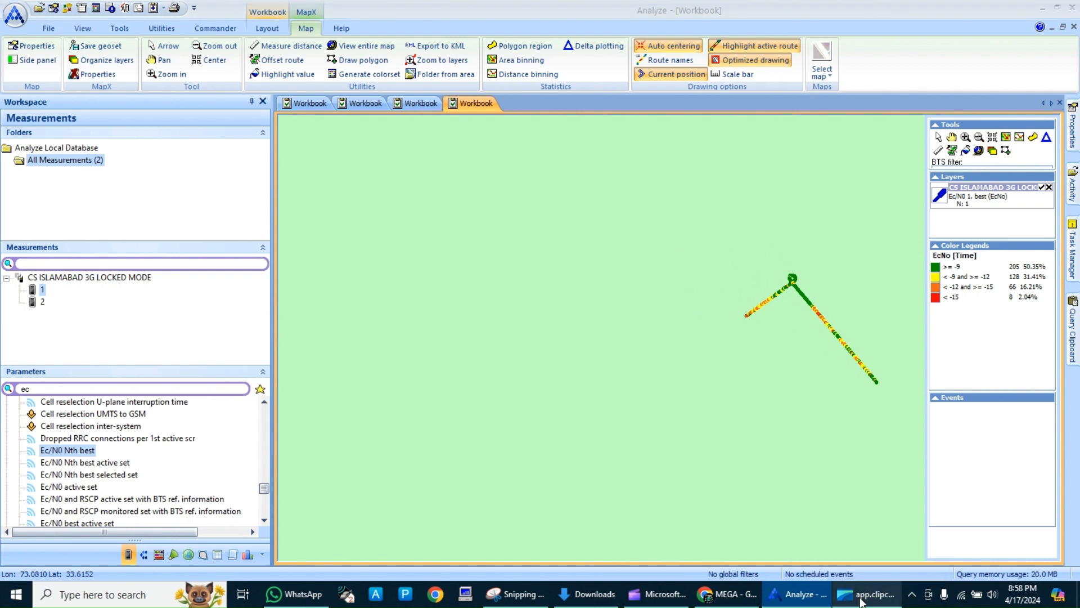
left_click(684, 546)
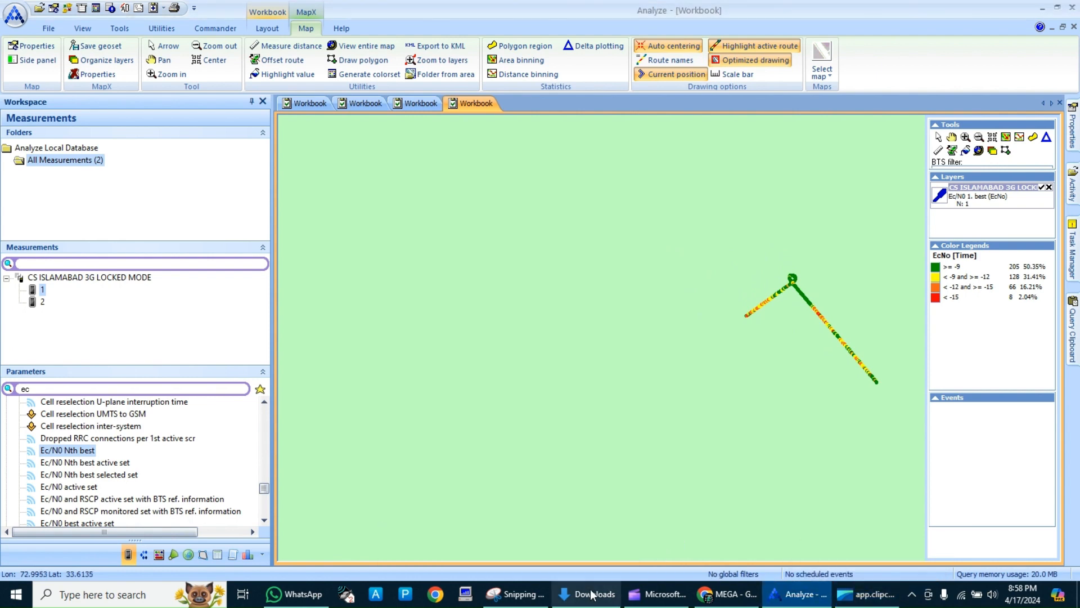
left_click(515, 594)
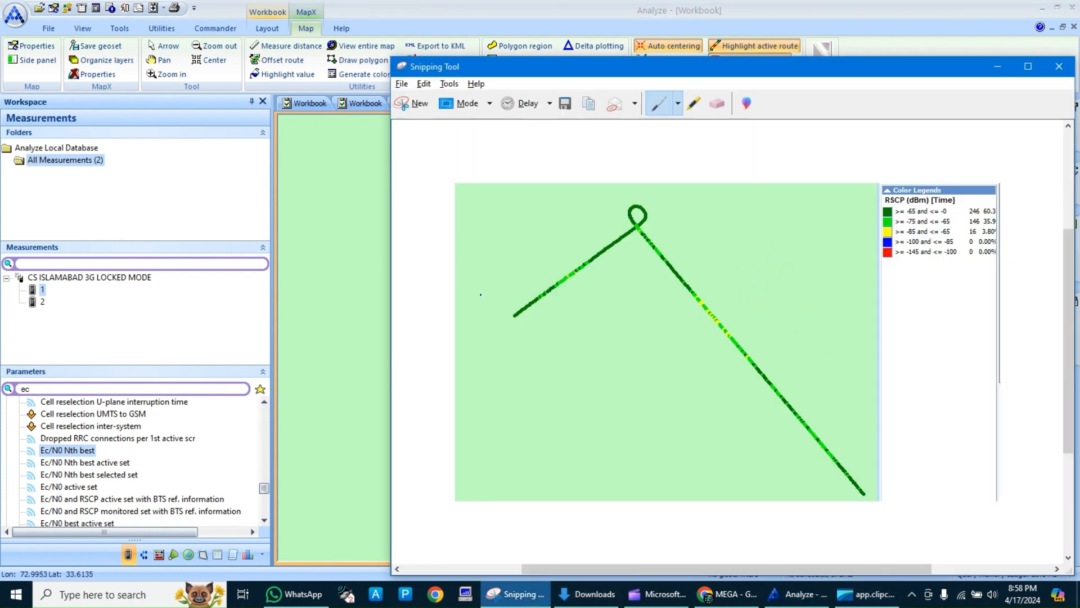
left_click(417, 107)
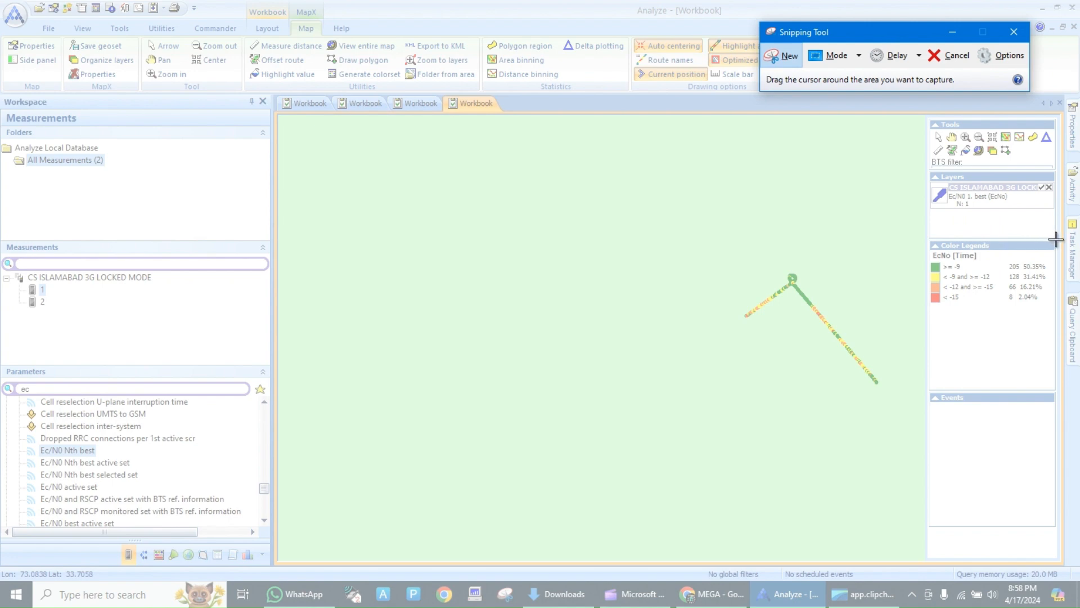
left_click_drag(1056, 238, 723, 394)
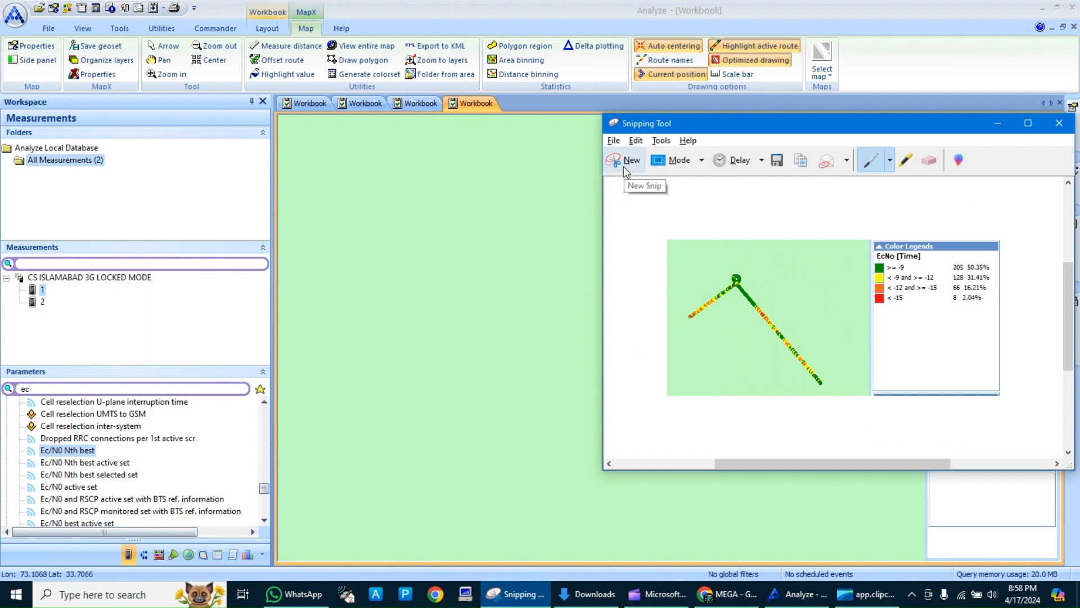
left_click(1040, 526)
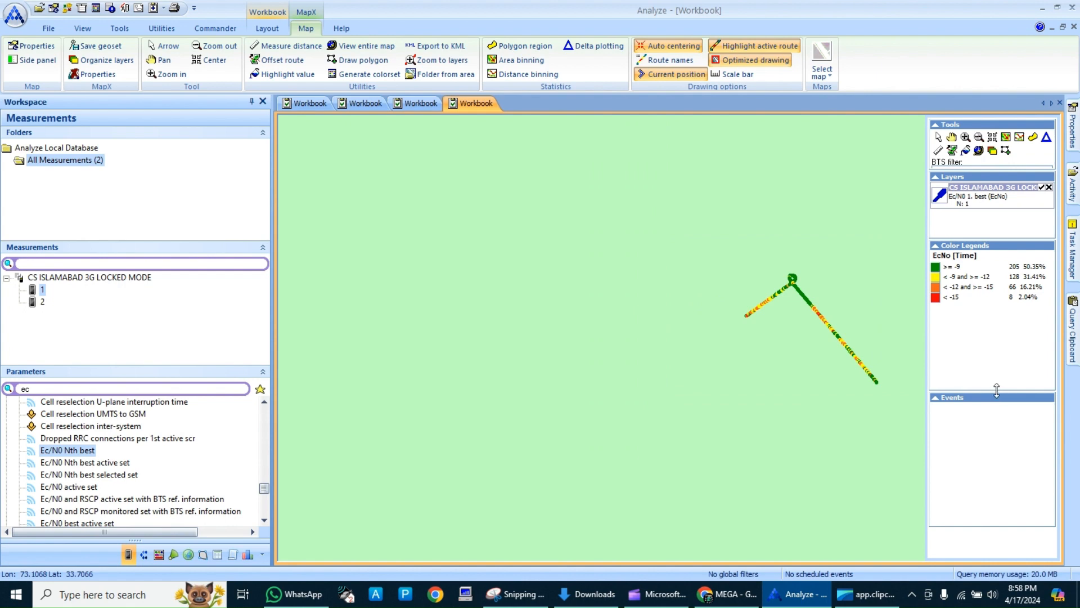
- Enlarge the color legend area and widen the map's side panel, and place the whole Ec/N0 route close to the legend
left_click_drag(997, 389, 1003, 529)
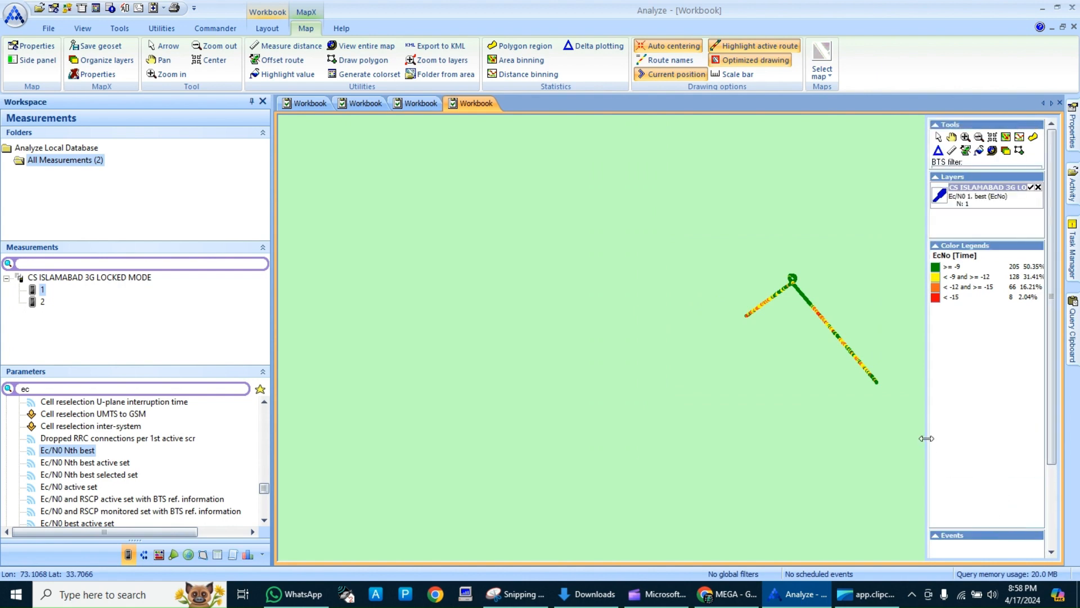
left_click_drag(926, 438, 906, 445)
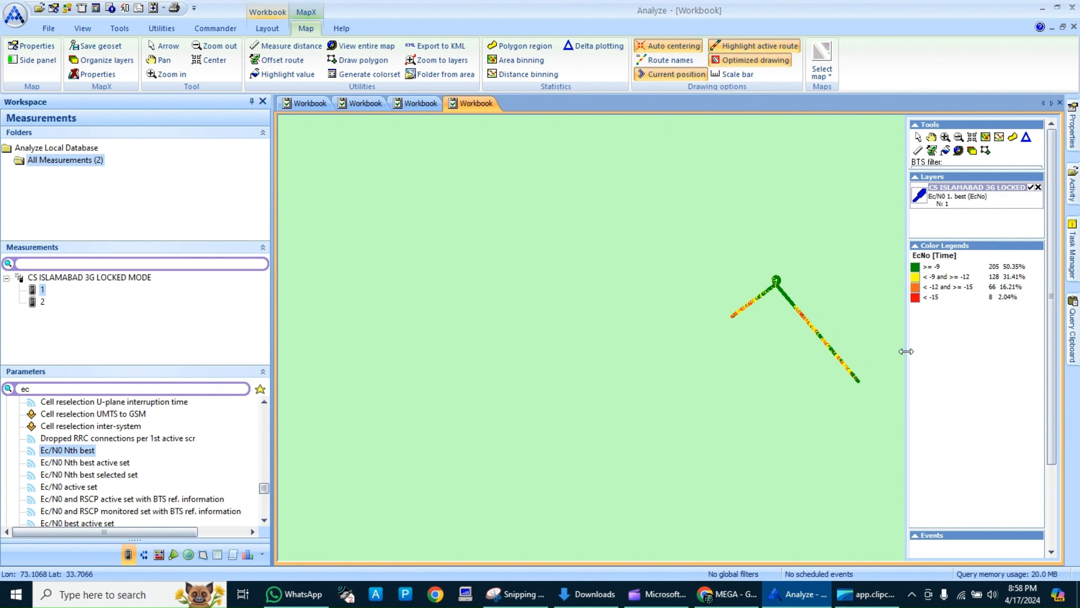
left_click(945, 137)
left_click_drag(898, 259, 713, 405)
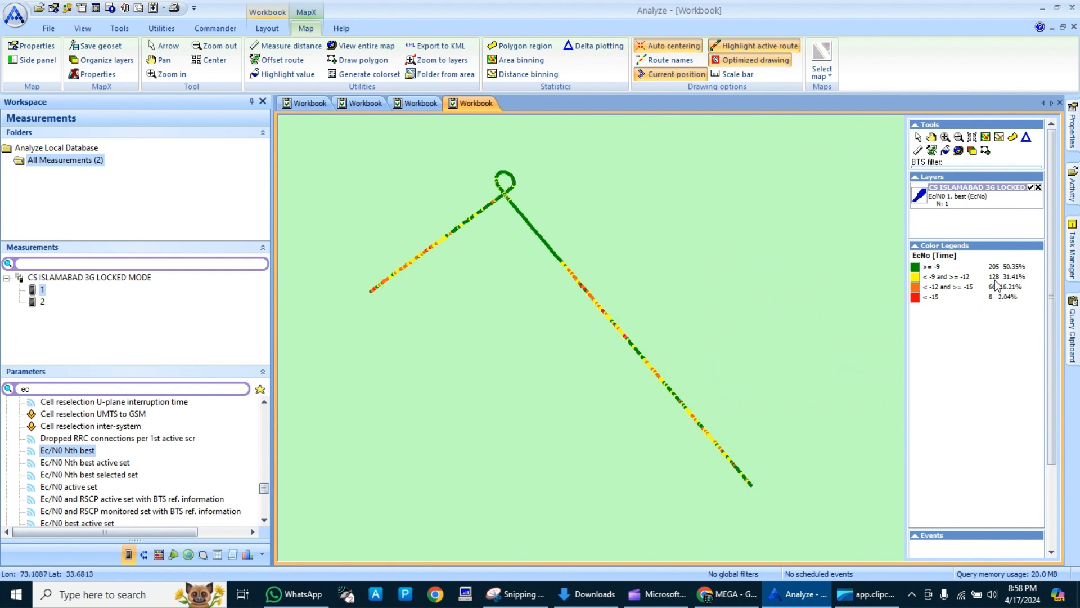
left_click(958, 137)
left_click(647, 342)
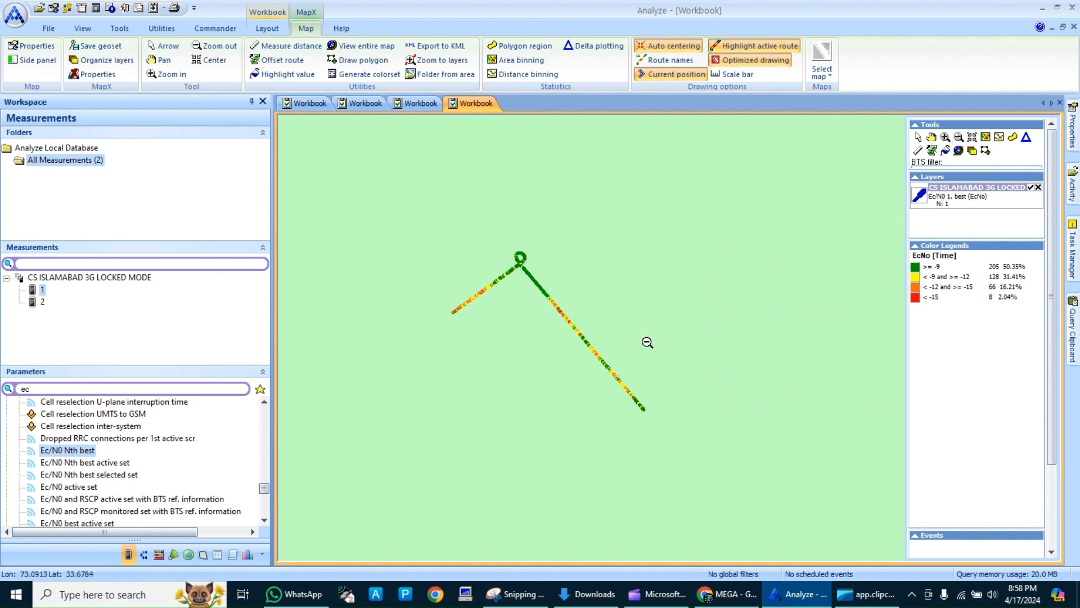
left_click(932, 137)
left_click_drag(562, 309, 805, 344)
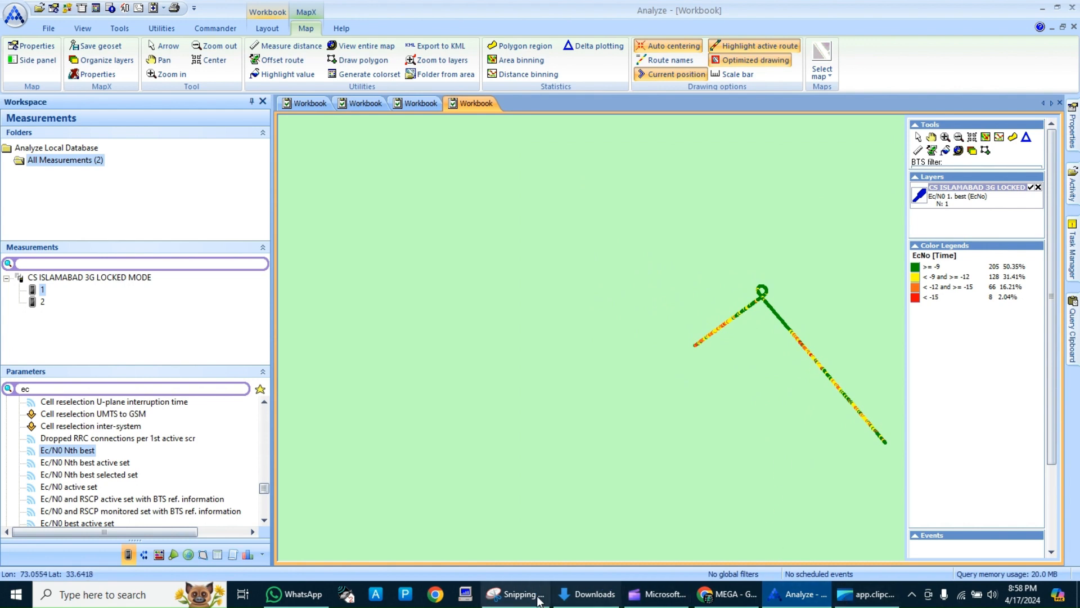
- Capture the repositioned Ec/N0 route and its EcNo color legend in a new Snipping Tool snip, and return to the workbook
left_click(515, 594)
left_click(626, 161)
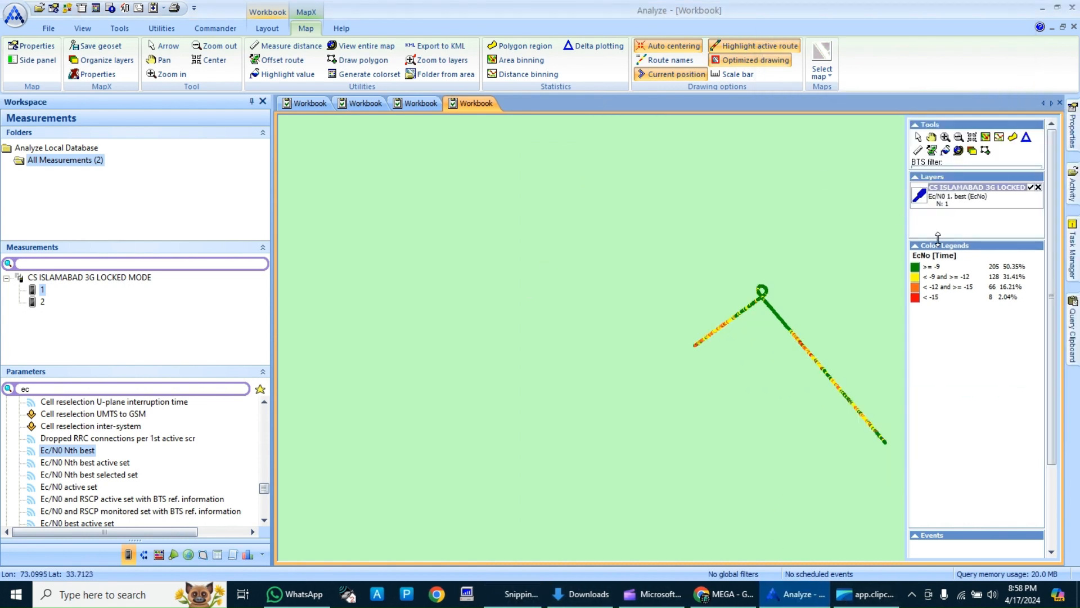
left_click_drag(1044, 238, 601, 526)
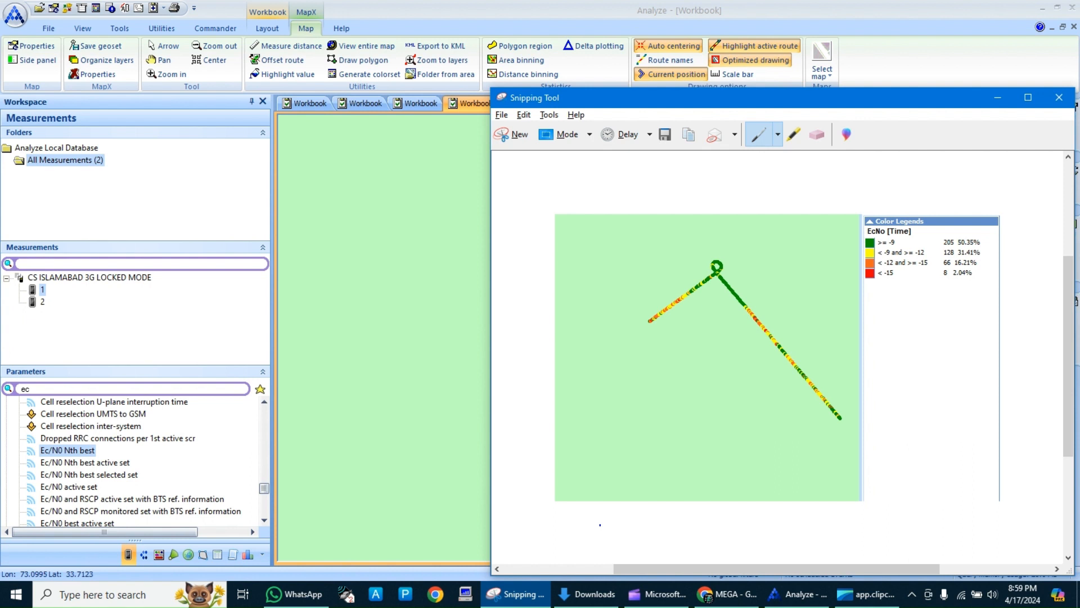
left_click(1000, 101)
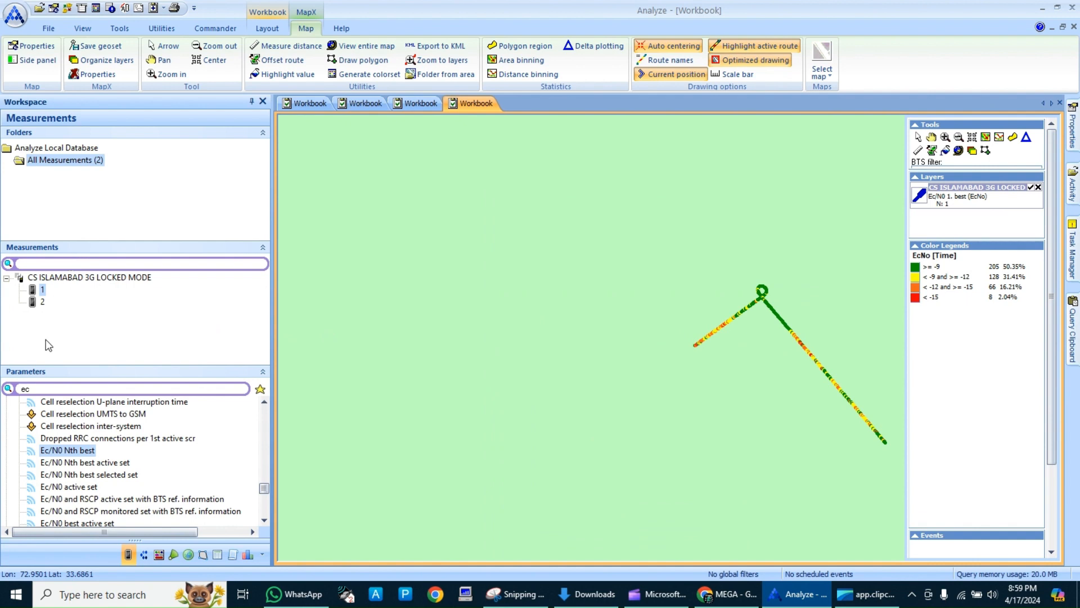
- Look through the remaining "ec" parameter matches, including the UMTS Scanner ones, and clear the parameter search
scroll(93, 490, "down", 5)
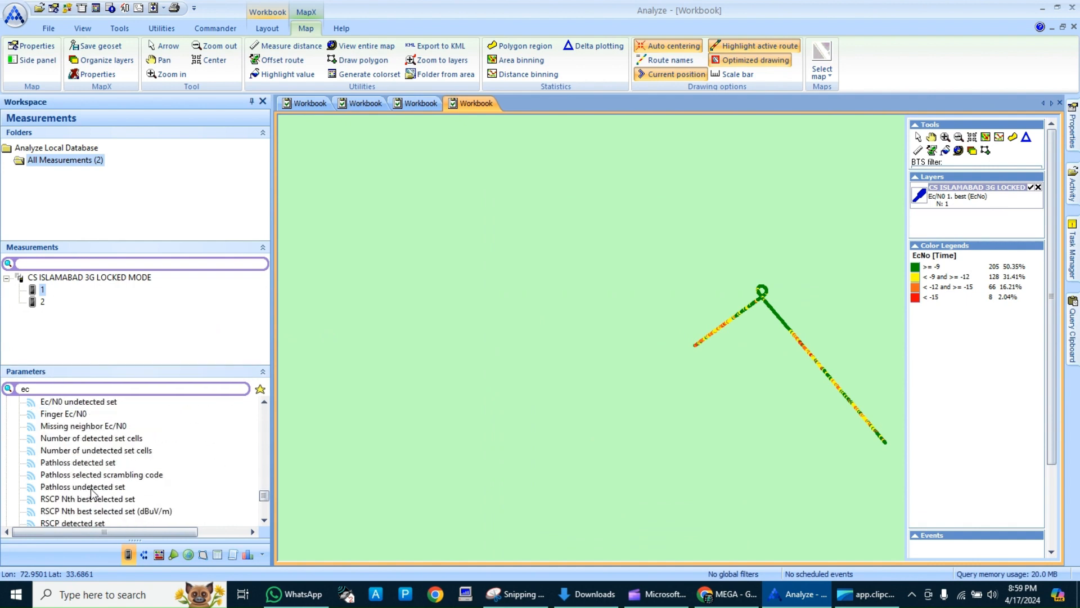
scroll(90, 489, "down", 6)
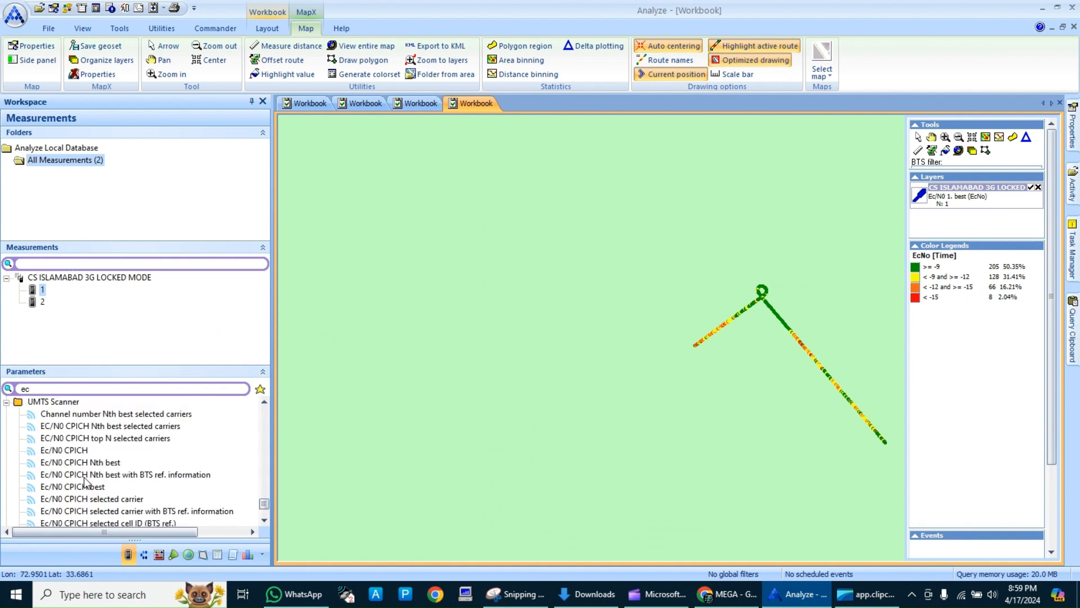
scroll(84, 480, "down", 5)
left_click(62, 389)
key("BackSpace")
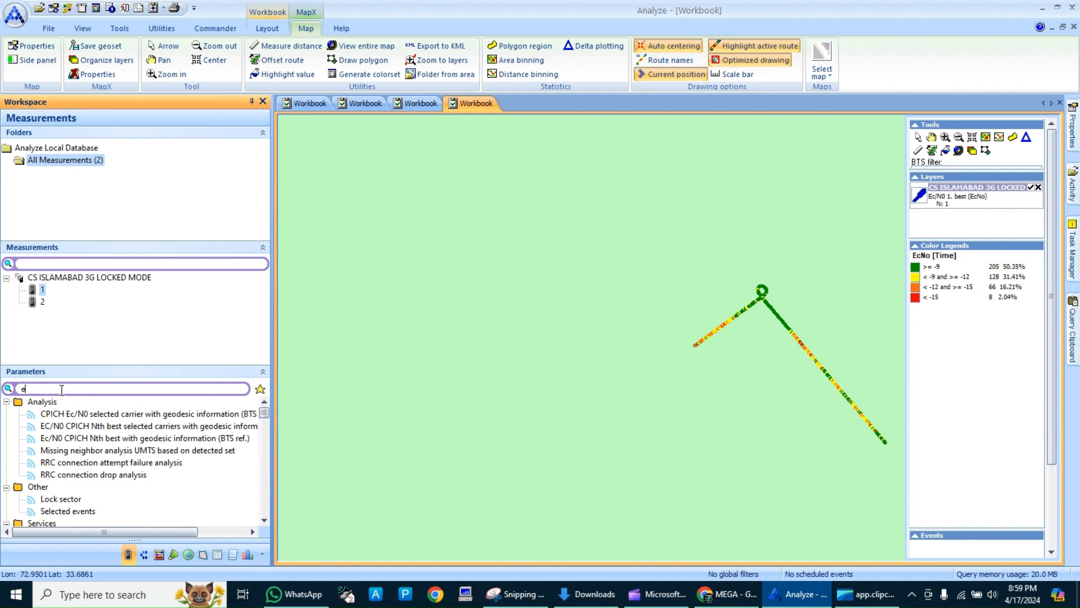
key("BackSpace")
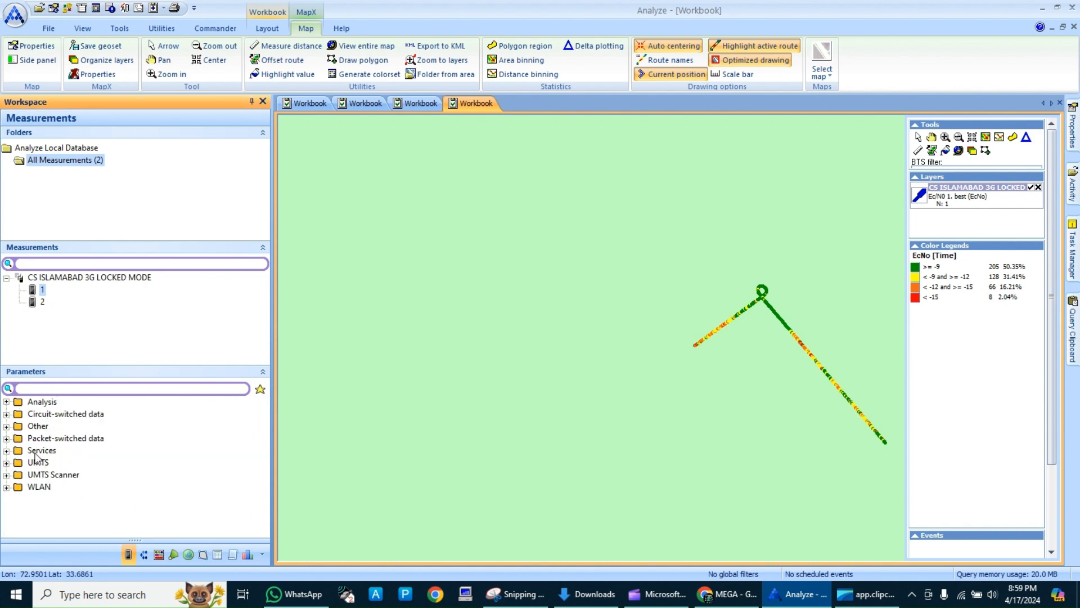
- Expand the UMTS parameters and inspect the contents of the Cell reselection criteria and HSDPA groups
left_click(7, 463)
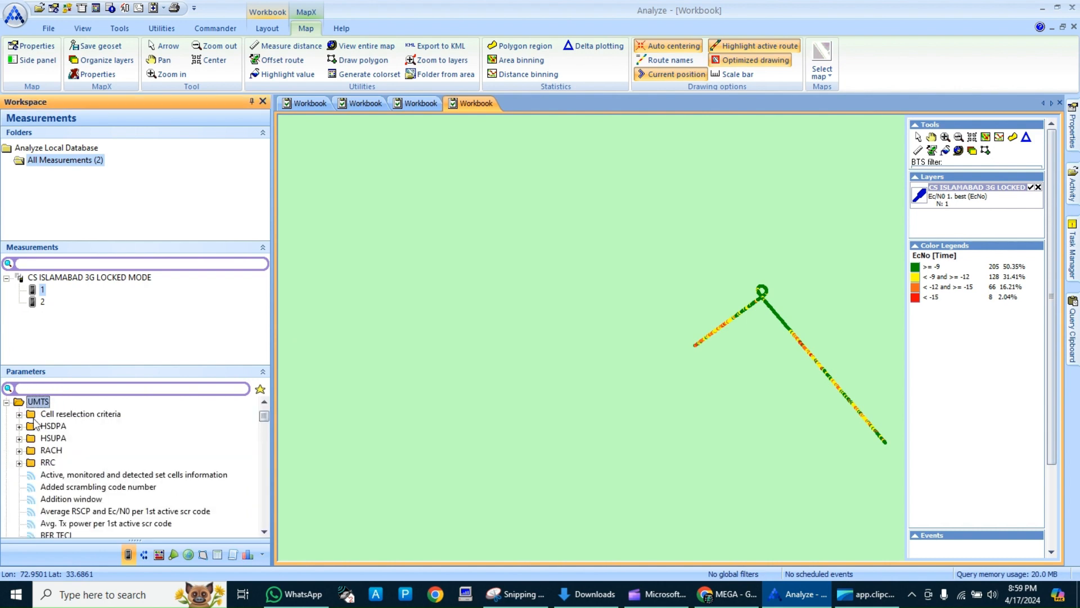
scroll(77, 449, "down", 1)
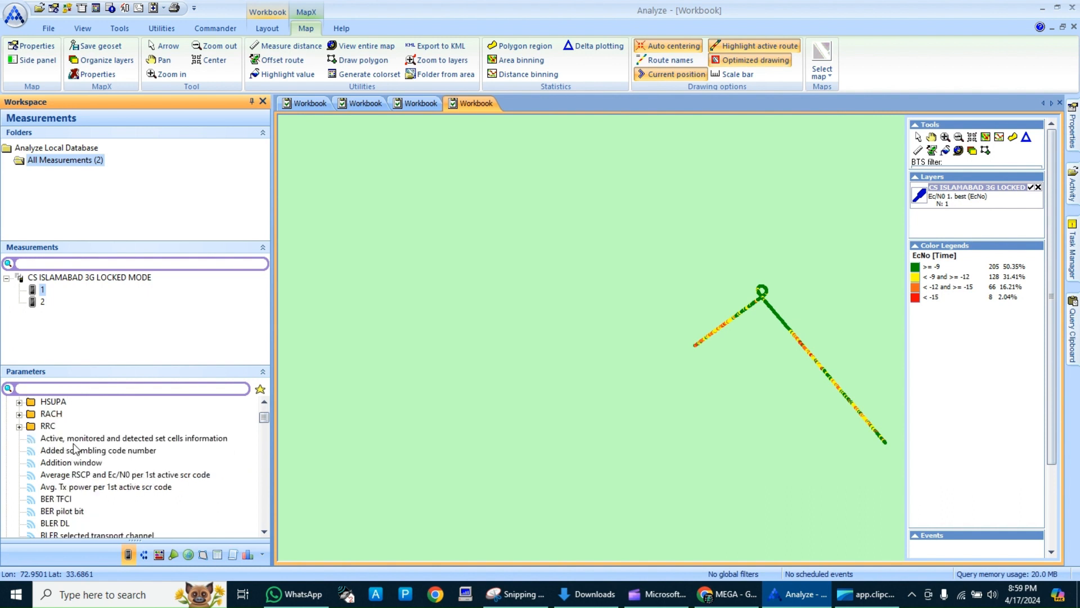
scroll(76, 449, "up", 1)
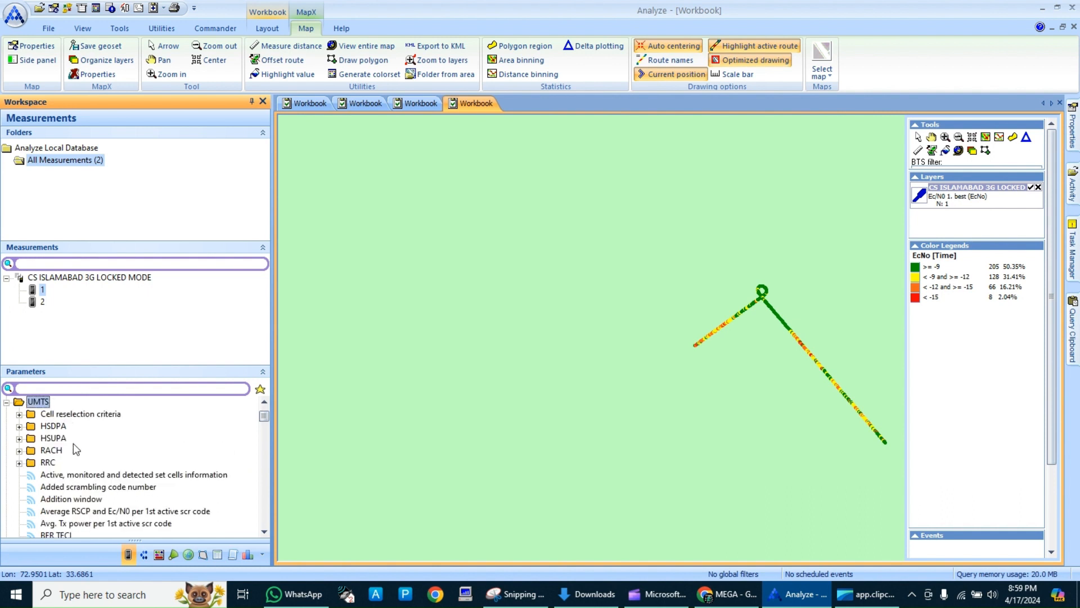
left_click(20, 415)
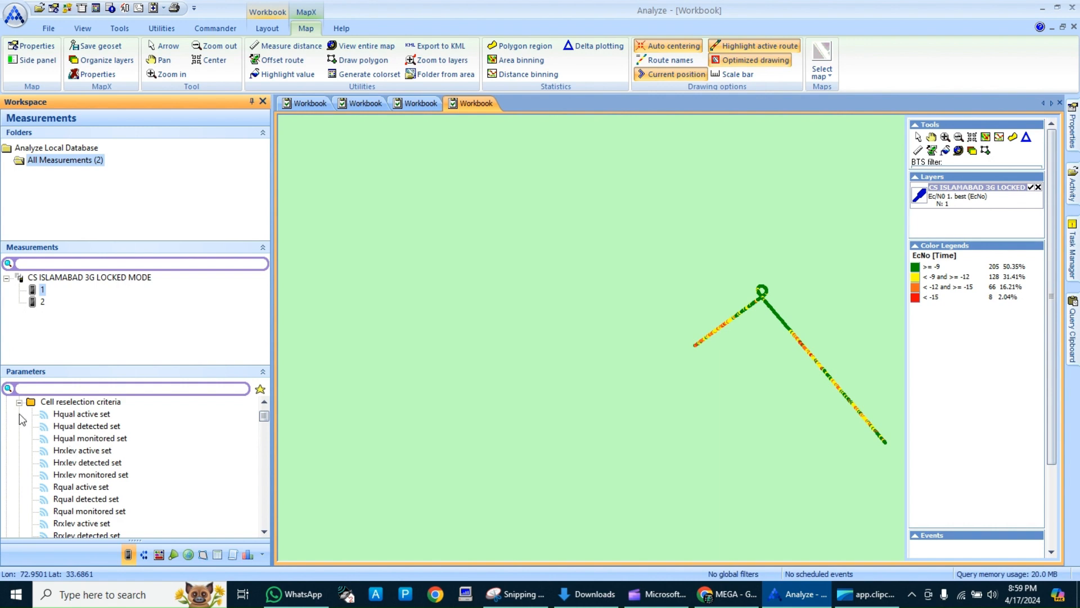
left_click(19, 403)
left_click(39, 389)
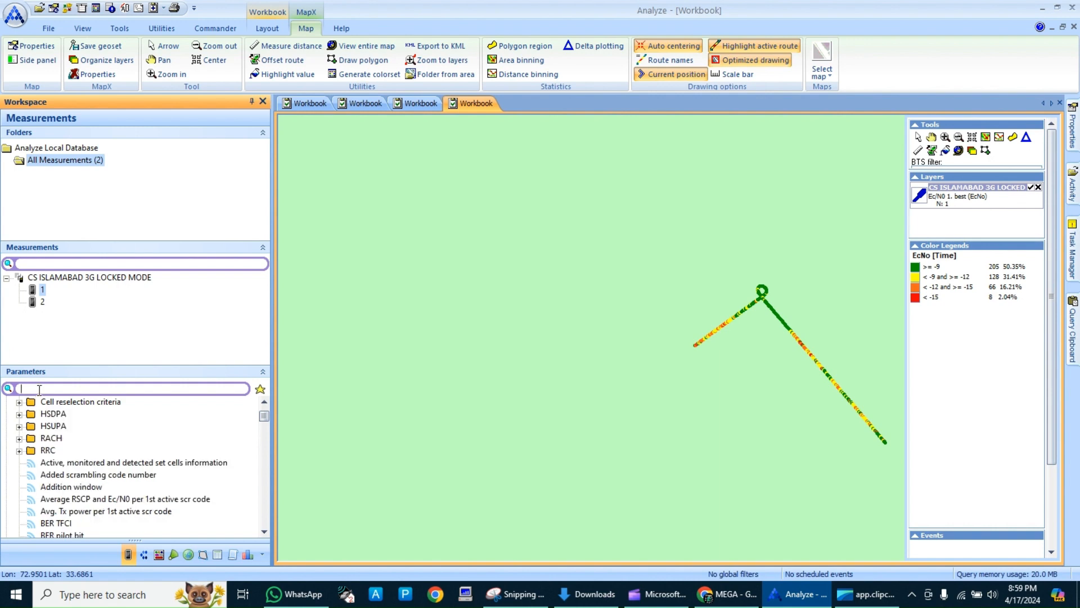
left_click(20, 415)
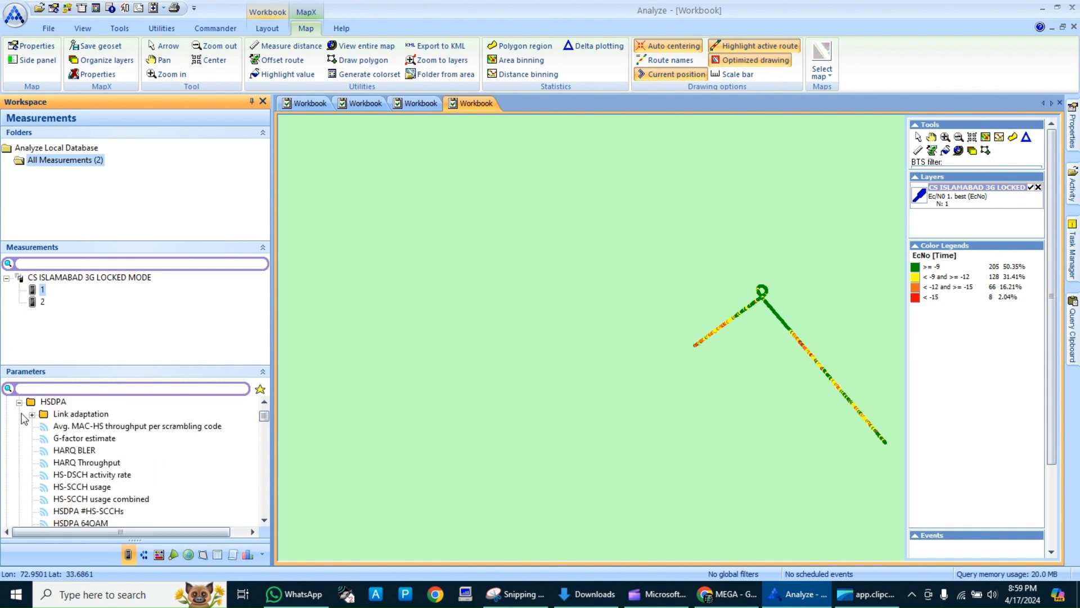
left_click(20, 402)
- Examine the individual UMTS parameters, from BLER and cell reselection through handover, L3 signaling and missing neighbor entries
scroll(45, 447, "down", 2)
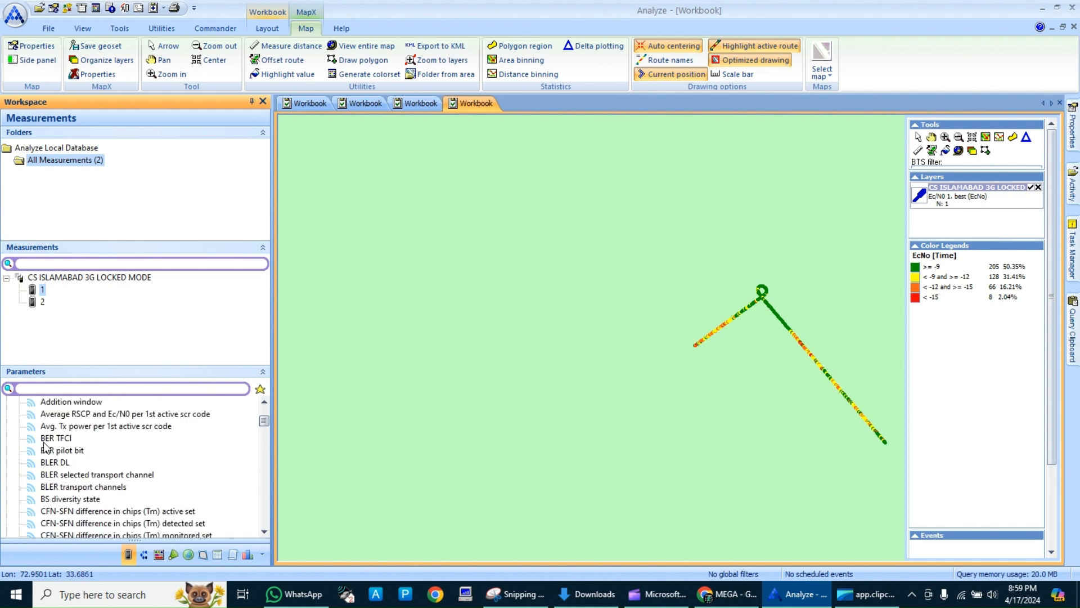
scroll(68, 462, "down", 4)
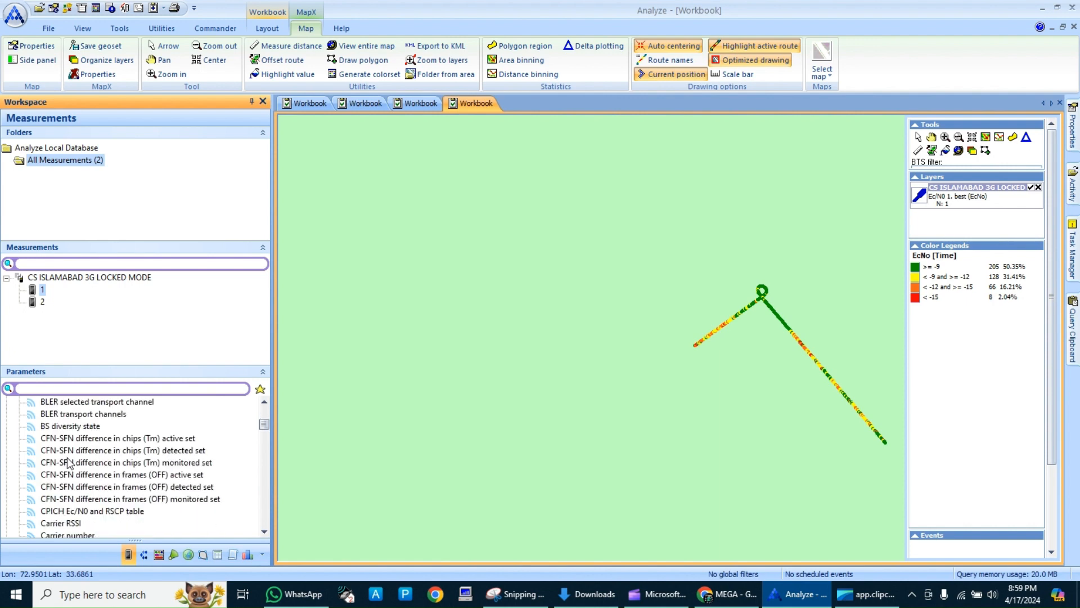
scroll(69, 462, "down", 1)
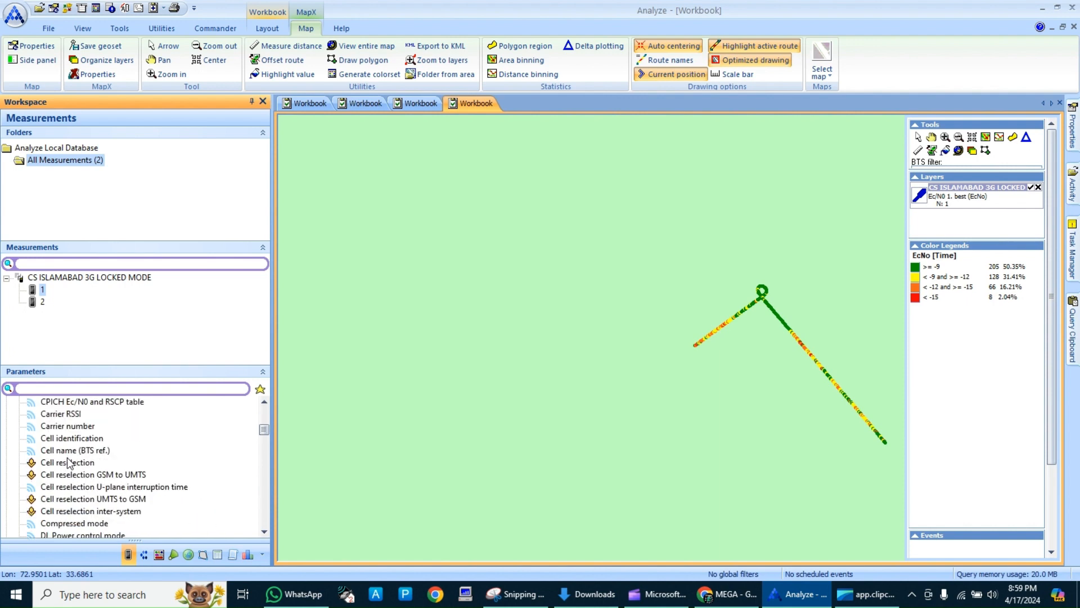
scroll(77, 465, "down", 2)
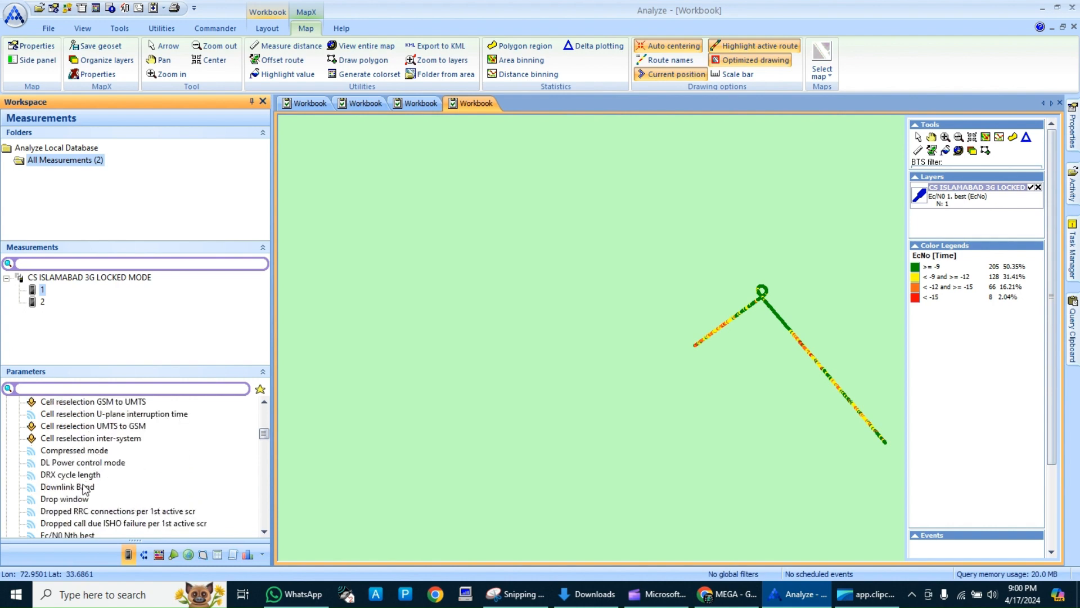
scroll(90, 464, "down", 2)
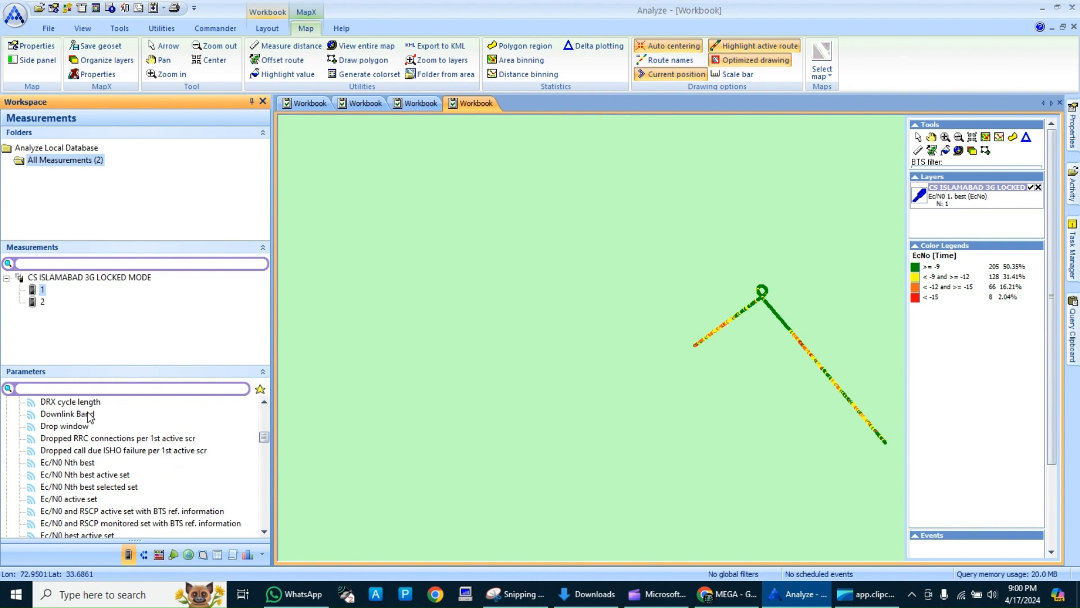
scroll(80, 474, "down", 5)
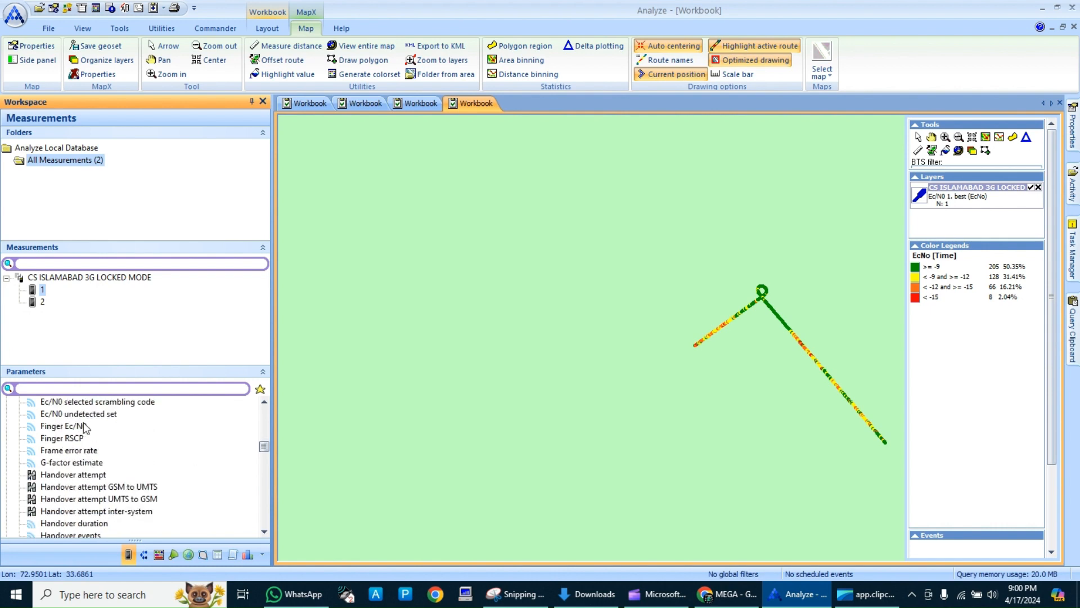
scroll(84, 488, "down", 3)
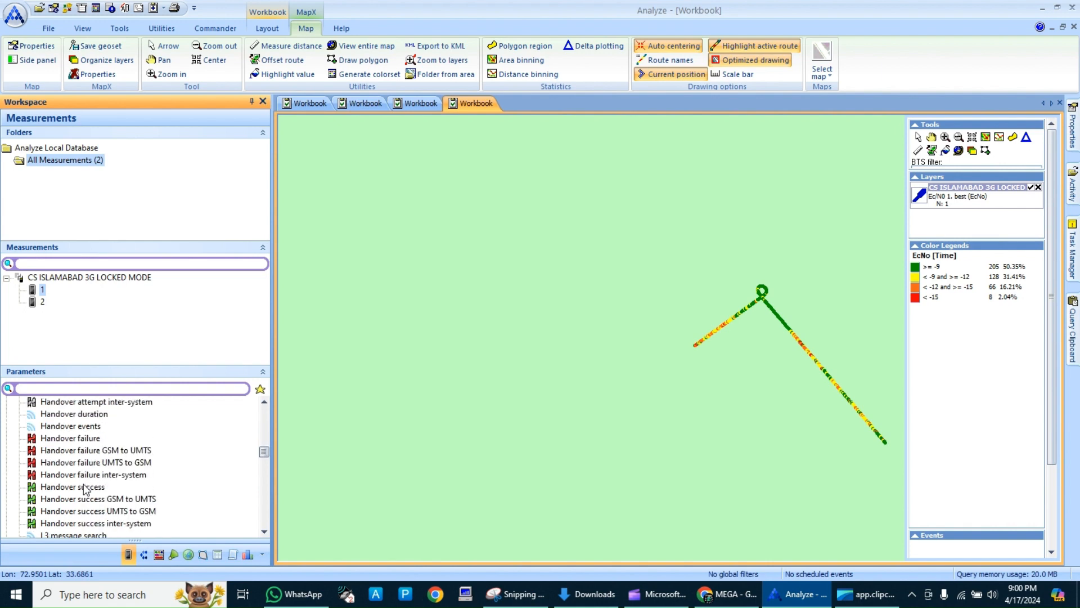
scroll(83, 455, "down", 1)
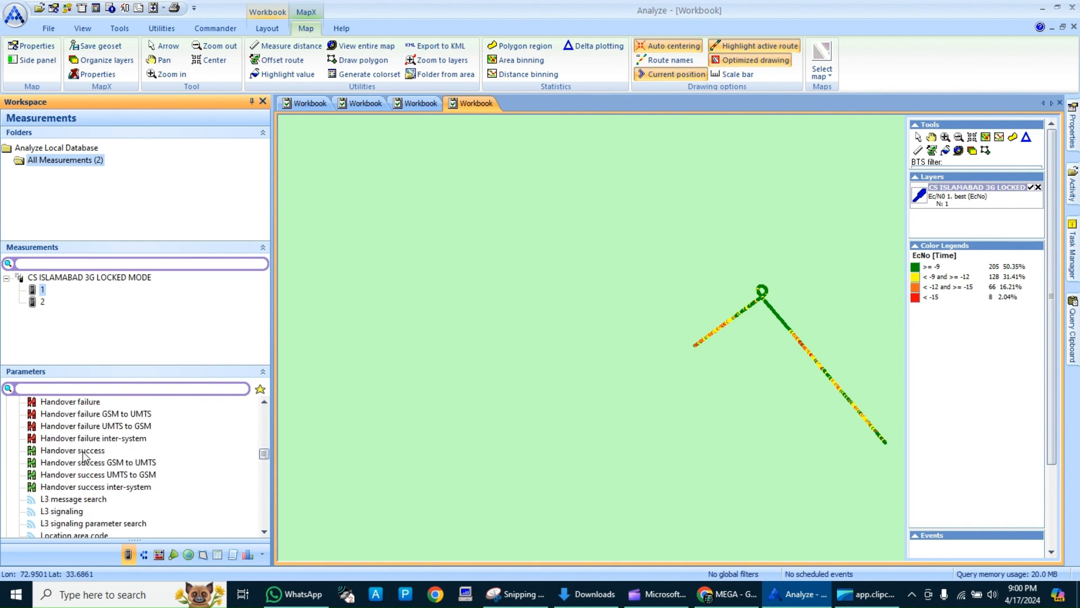
scroll(83, 475, "down", 2)
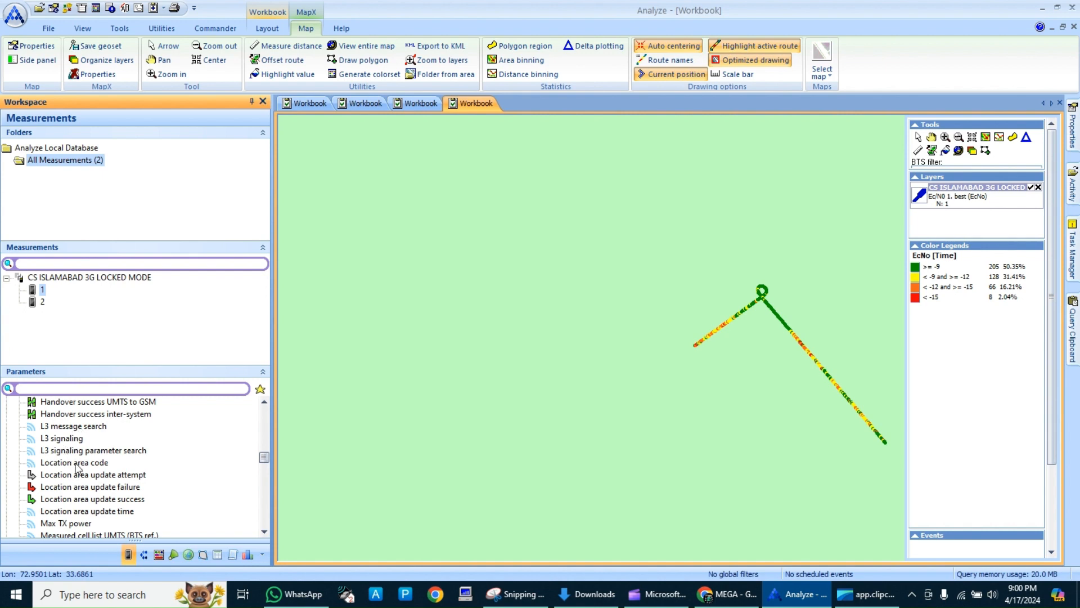
scroll(77, 467, "down", 2)
scroll(77, 467, "down", 2)
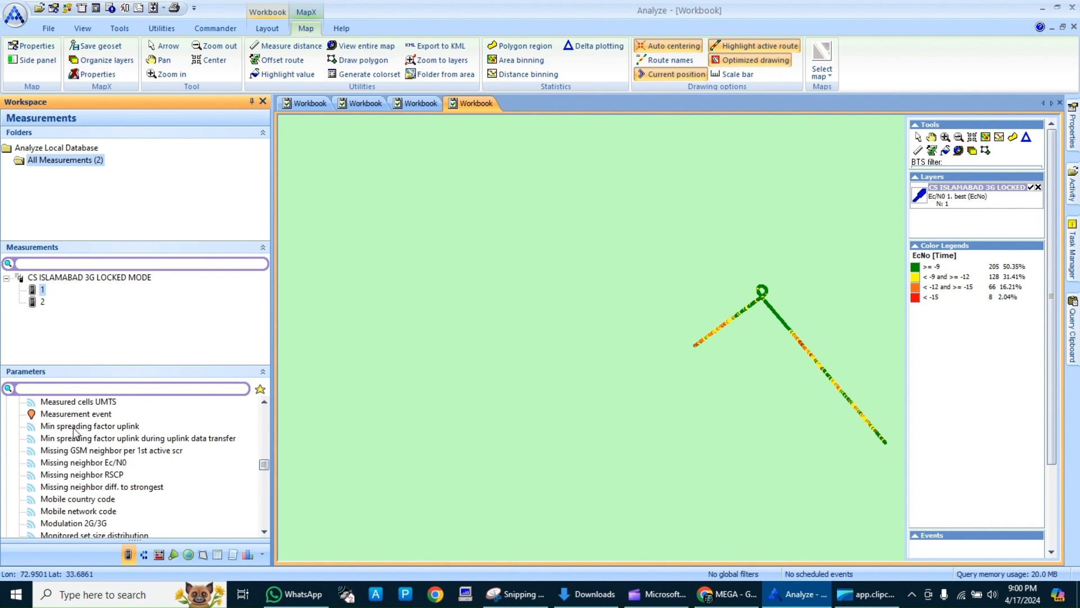
left_click(98, 389)
type("laye")
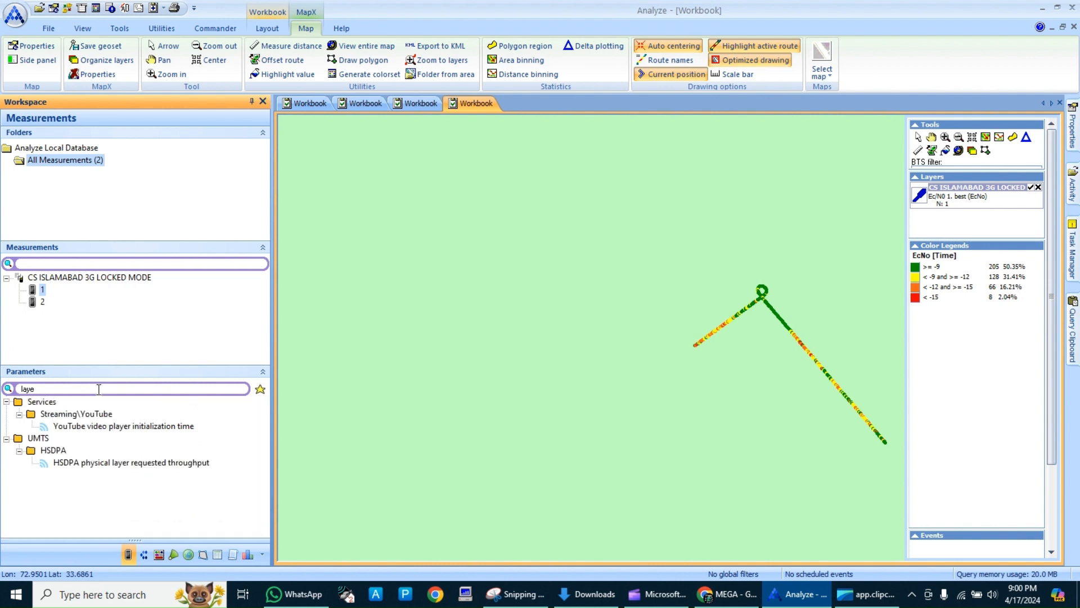
key("BackSpace")
key("BackSpace")
key("BackSpace")
key("BackSpace")
- Search the parameters for "l3" and open UMTS L3 signaling of the 3G log's measurement 1 in a grid
type("l3")
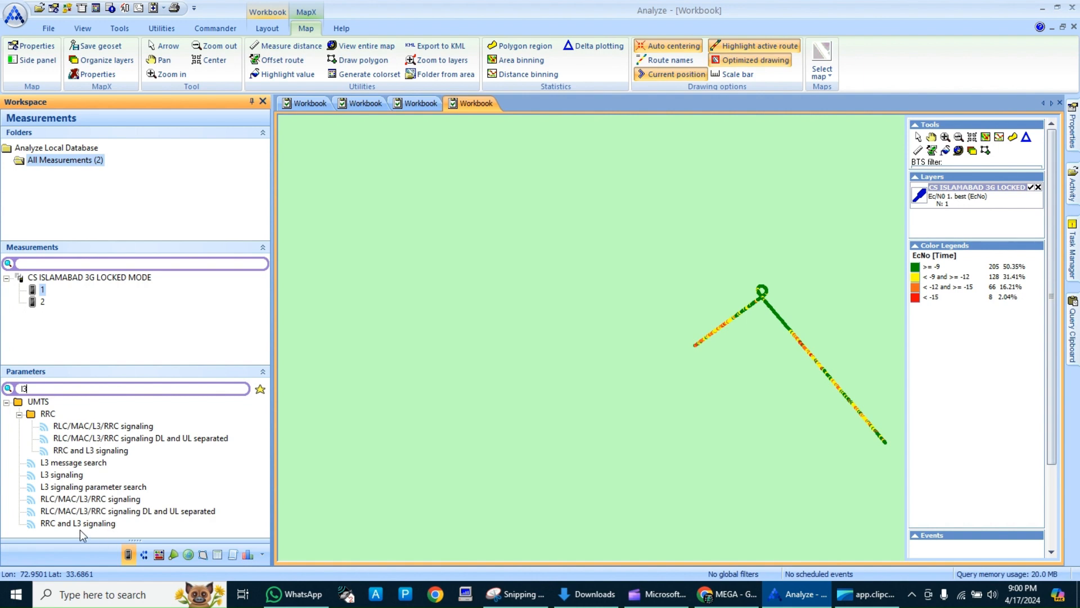
double_click(75, 477)
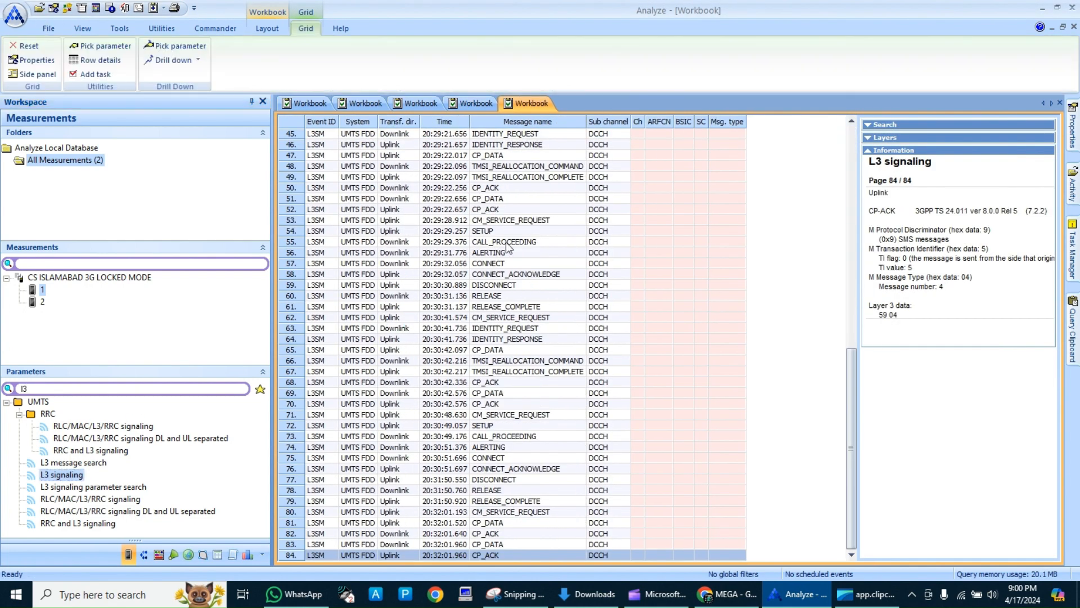
- Go to the start of the L3 signaling messages and view the details of the first CM_SERVICE_REQUEST and IDENTITY_RESPONSE
key("Page_Up")
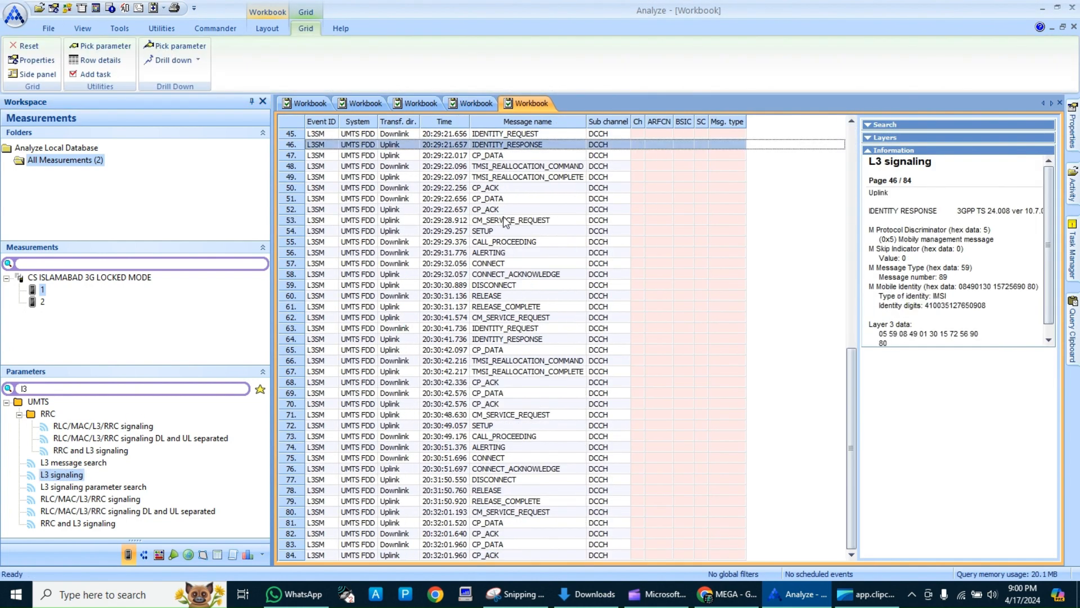
scroll(499, 271, "up", 15)
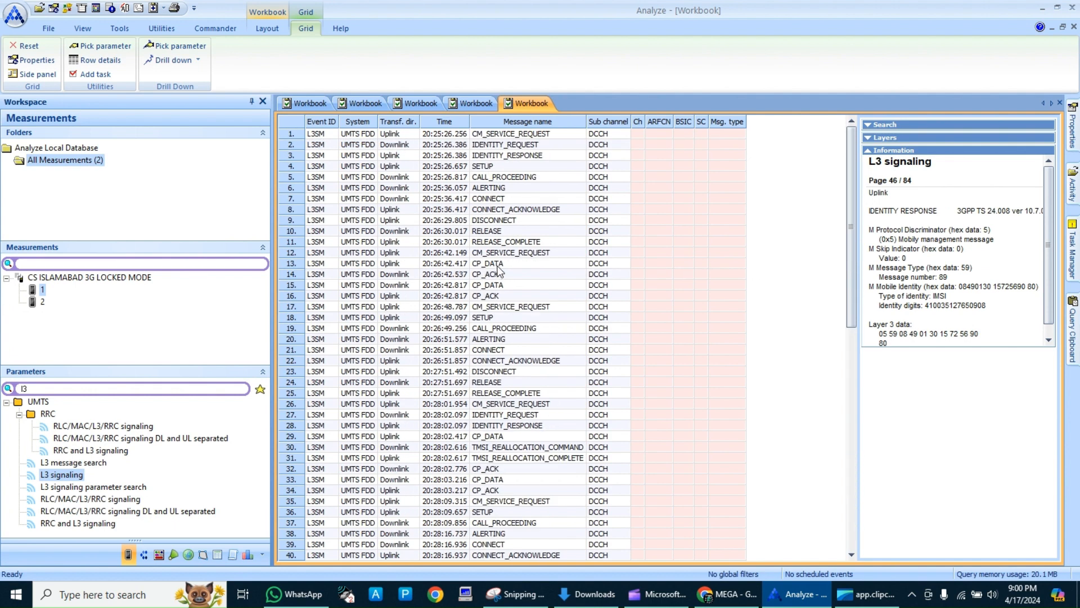
left_click(493, 135)
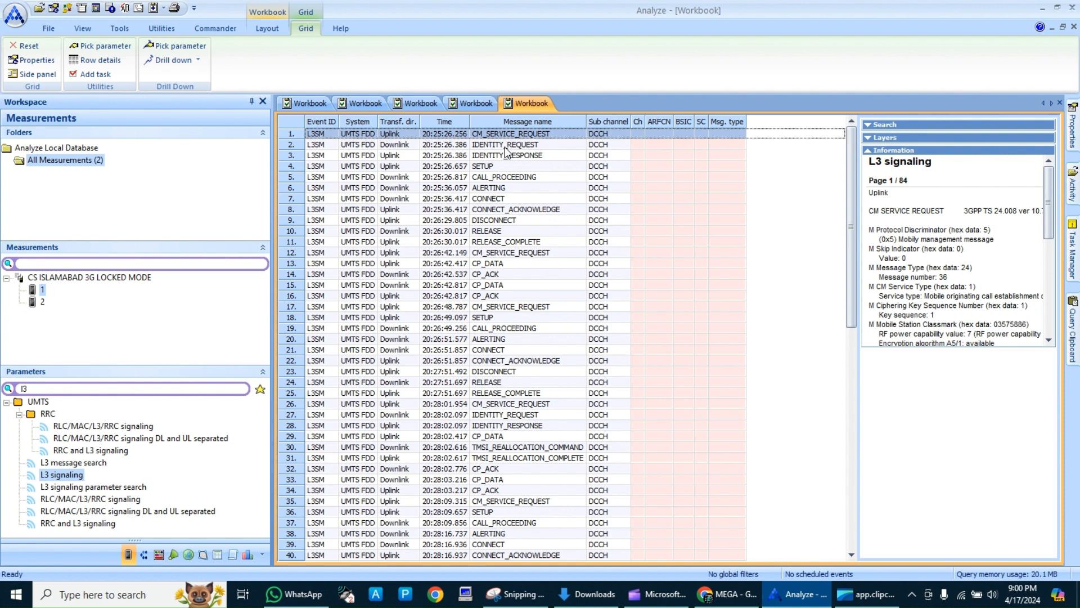
left_click(506, 157)
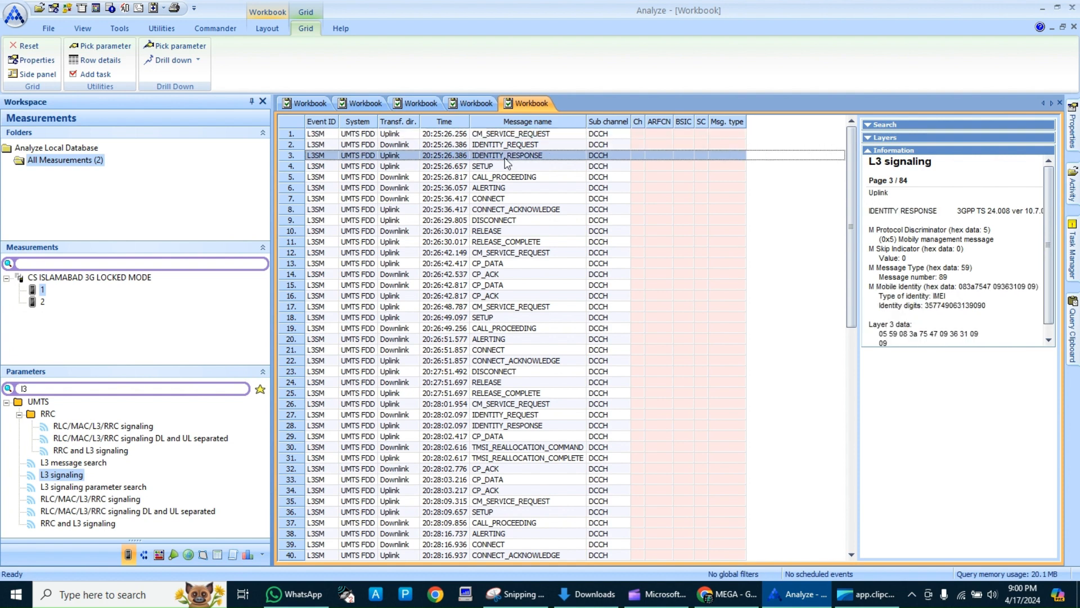
- View the details of the first call's setup messages in order, from SETUP and CALL_PROCEEDING through ALERTING, CONNECT and CONNECT_ACKNOWLEDGE
left_click(497, 168)
left_click(499, 178)
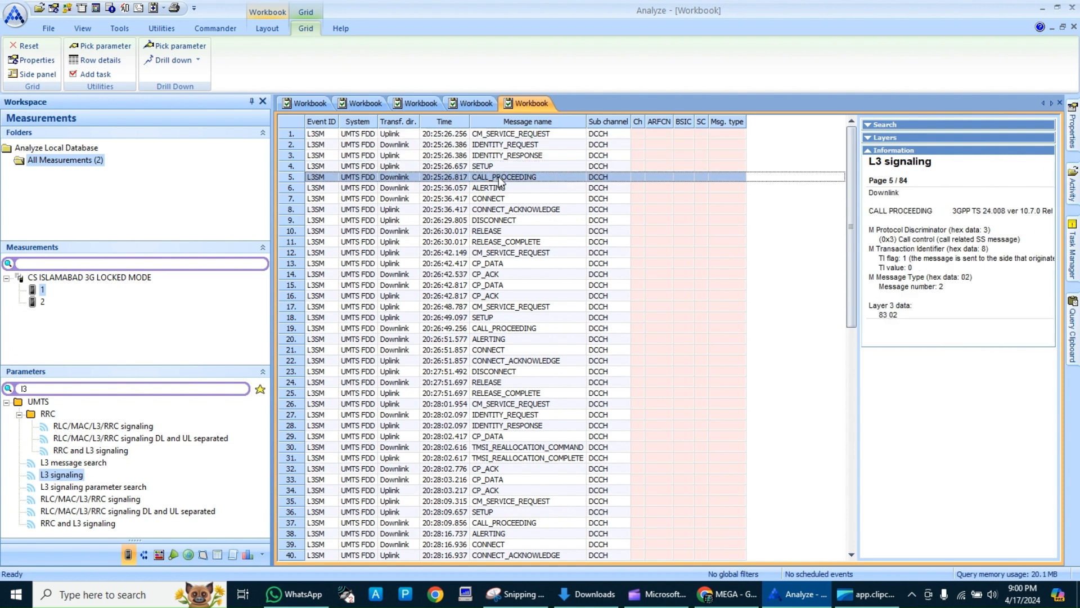
left_click(492, 188)
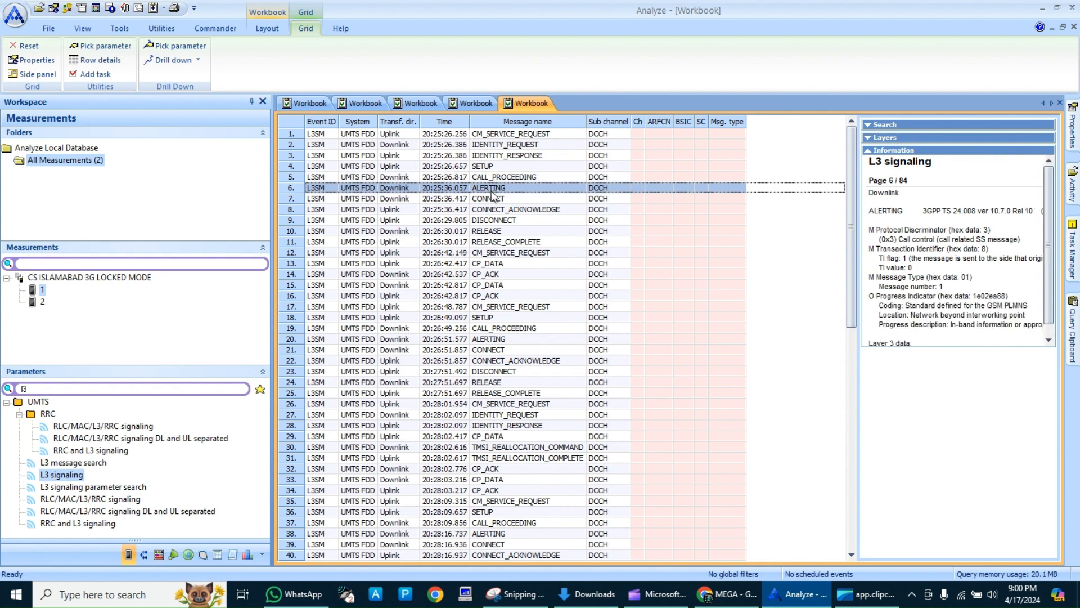
left_click(499, 200)
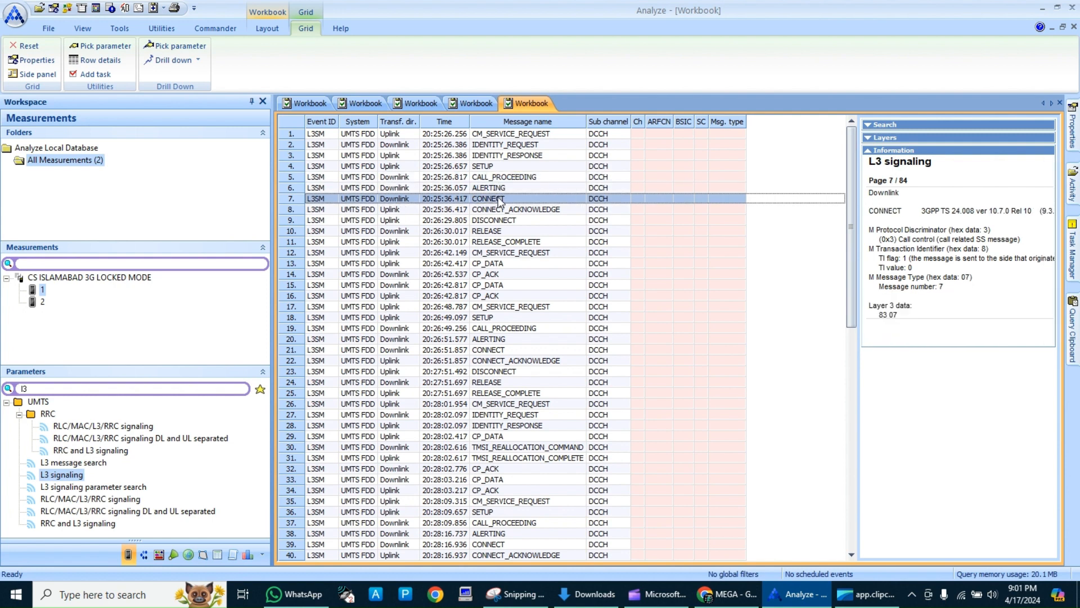
left_click(499, 210)
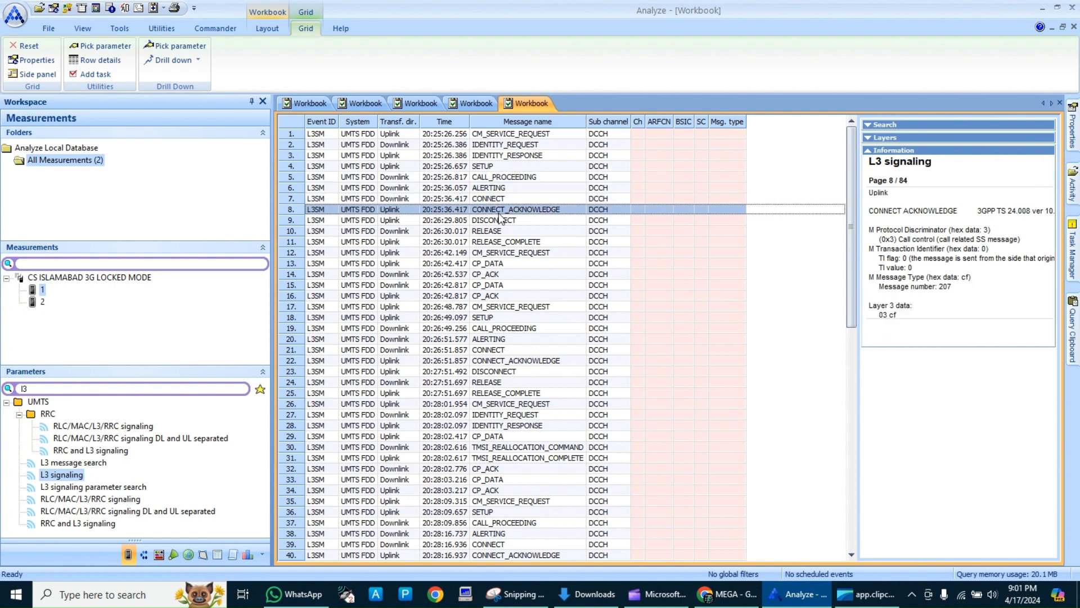
- View the details of the first call's clearing messages: DISCONNECT, RELEASE and RELEASE_COMPLETE
left_click(495, 223)
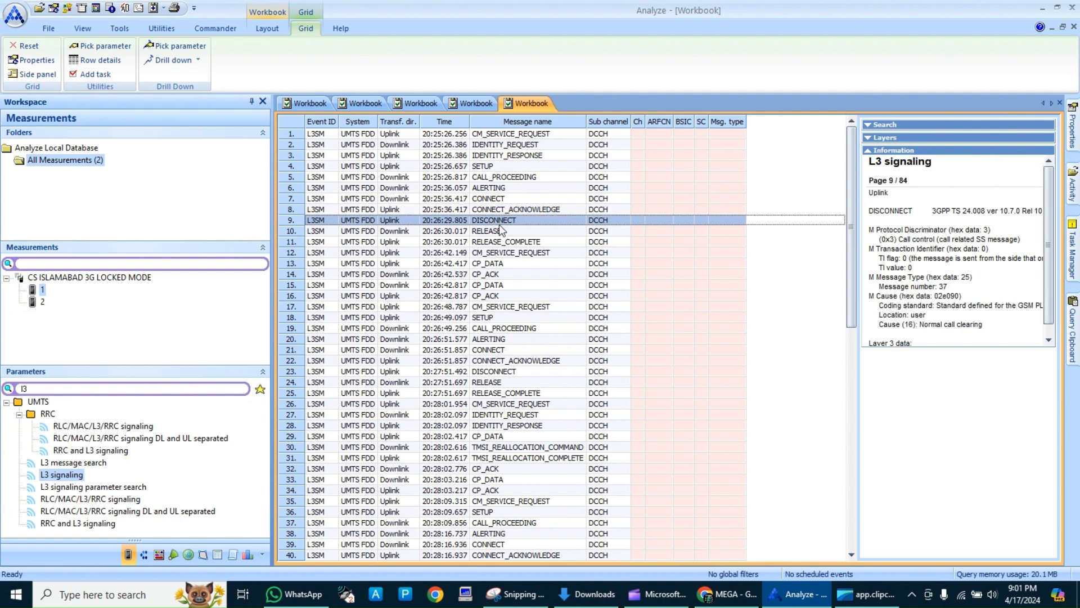
left_click(500, 231)
left_click(500, 245)
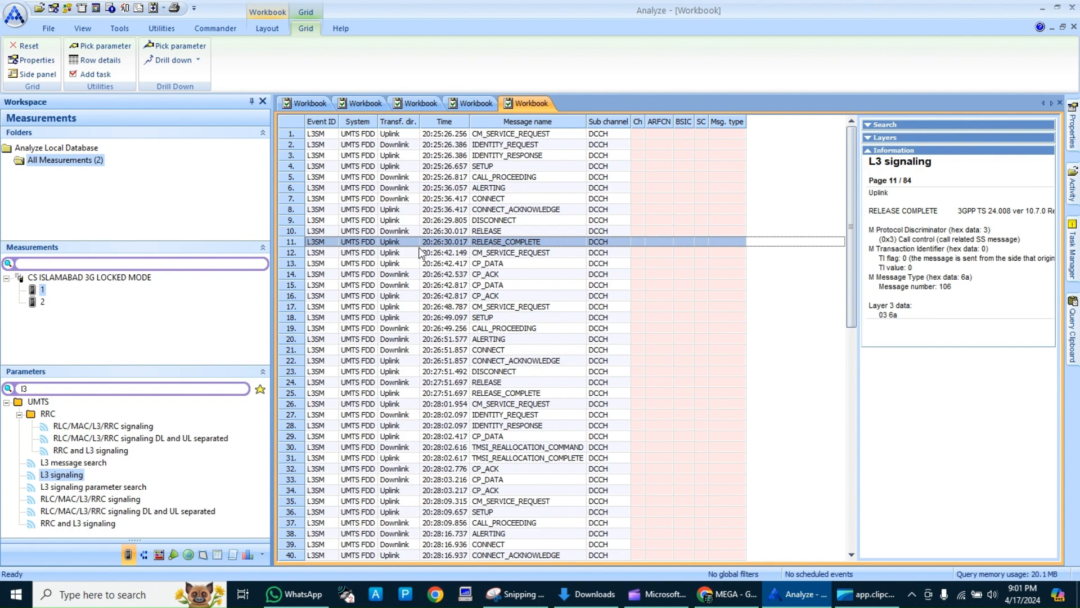
- Review the first four L3 messages again, from CM_SERVICE_REQUEST through IDENTITY_REQUEST and IDENTITY_RESPONSE to SETUP, and minimize the program window
scroll(437, 281, "down", 6)
scroll(437, 281, "up", 6)
left_click(503, 137)
left_click(498, 145)
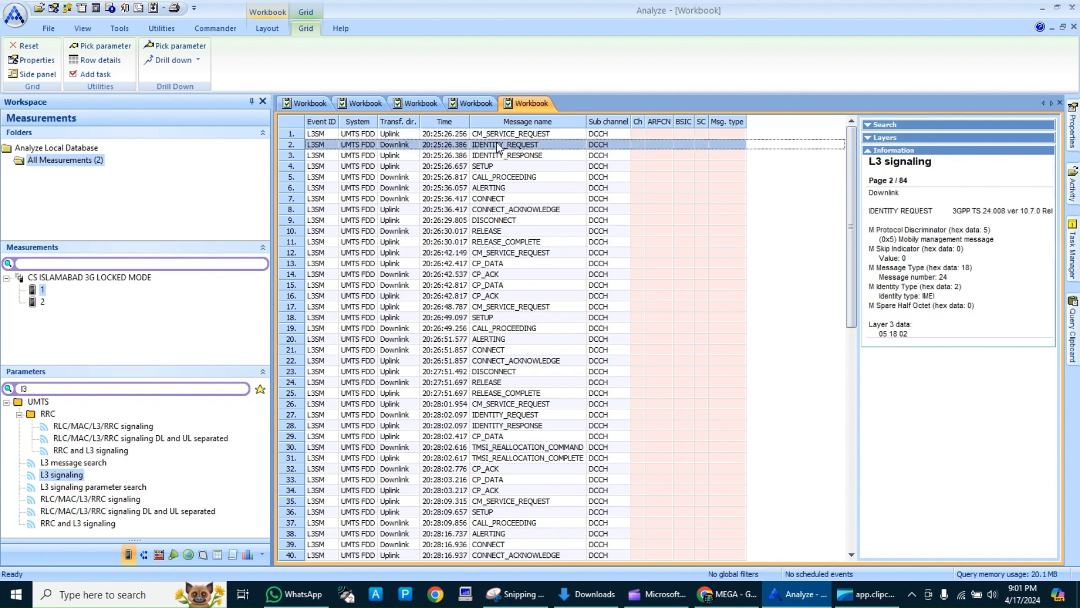
left_click(496, 157)
left_click(495, 164)
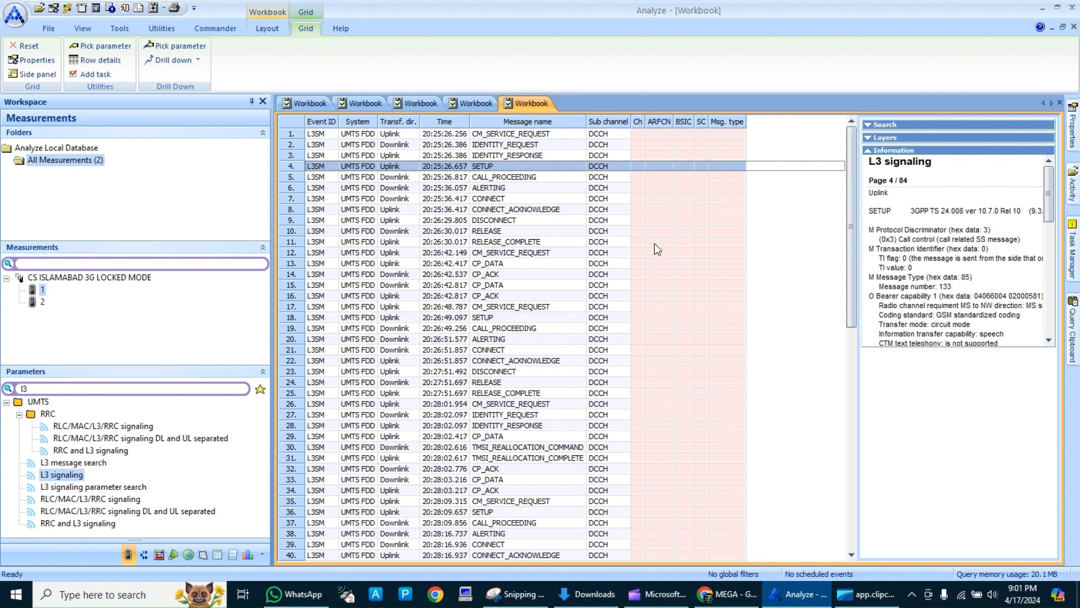
left_click(1042, 10)
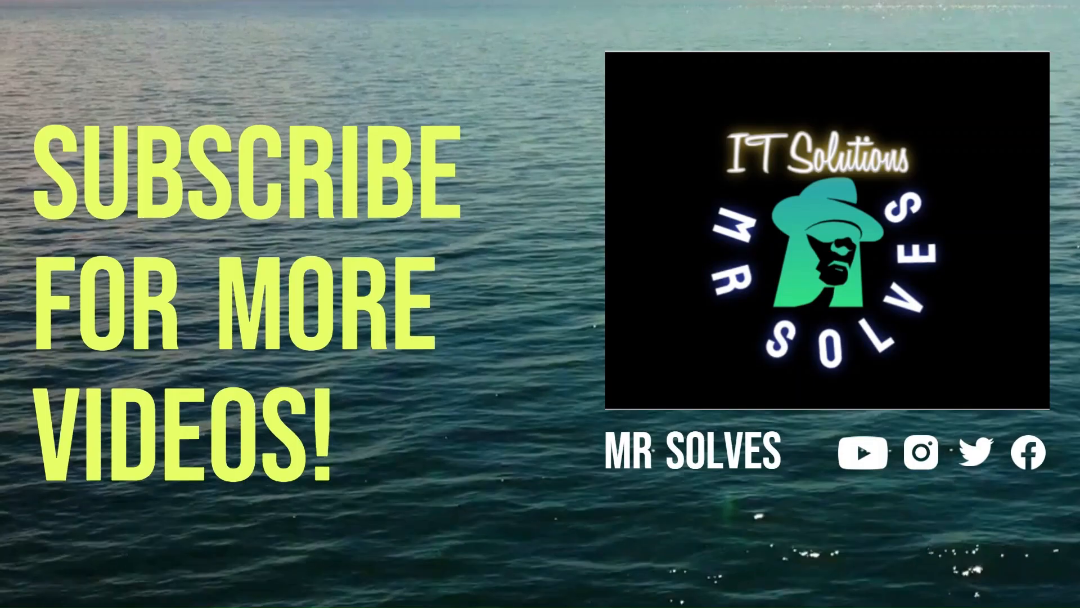